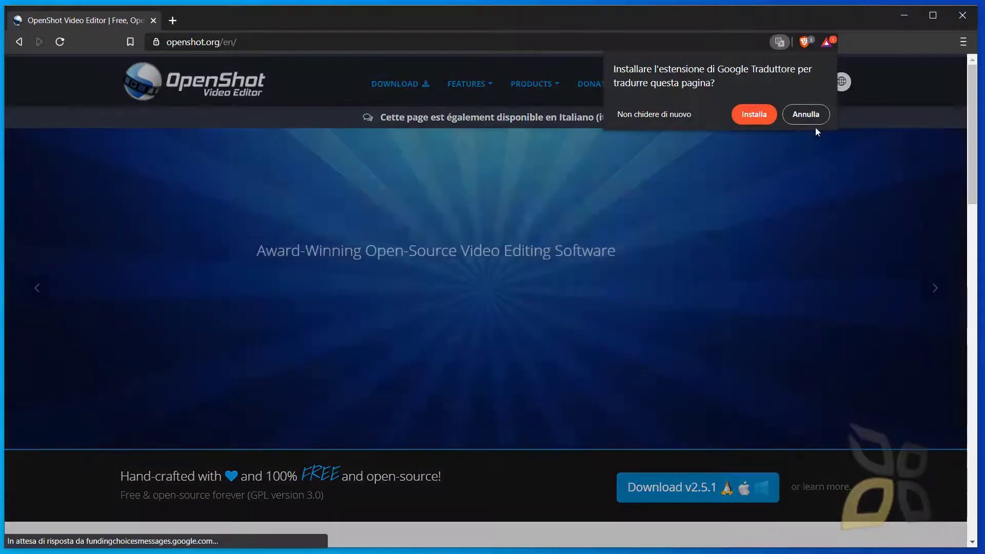
# Dismiss the Google Translate extension offer and close the ad-blocker instructions and ad-support message on the OpenShot home page
pyautogui.click(808, 119)
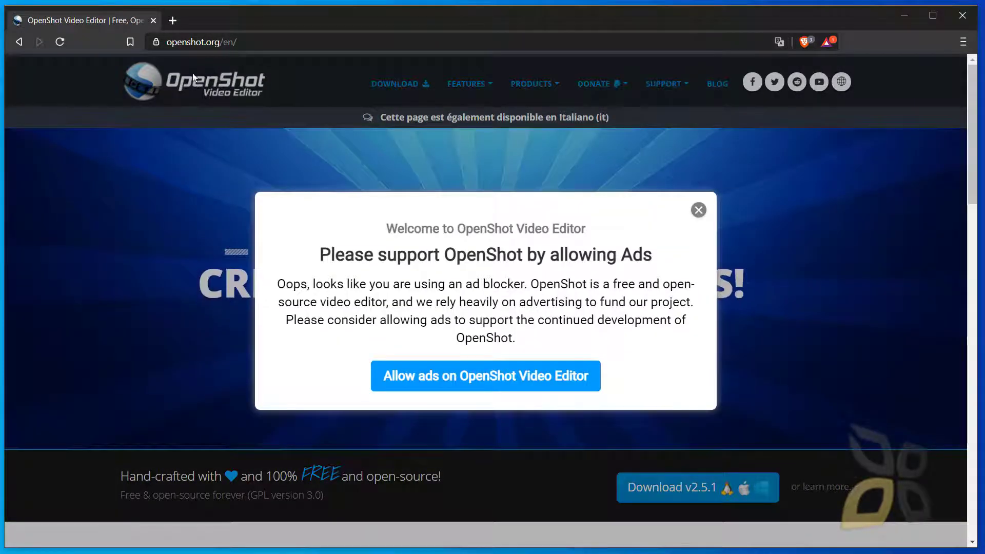
pyautogui.click(194, 45)
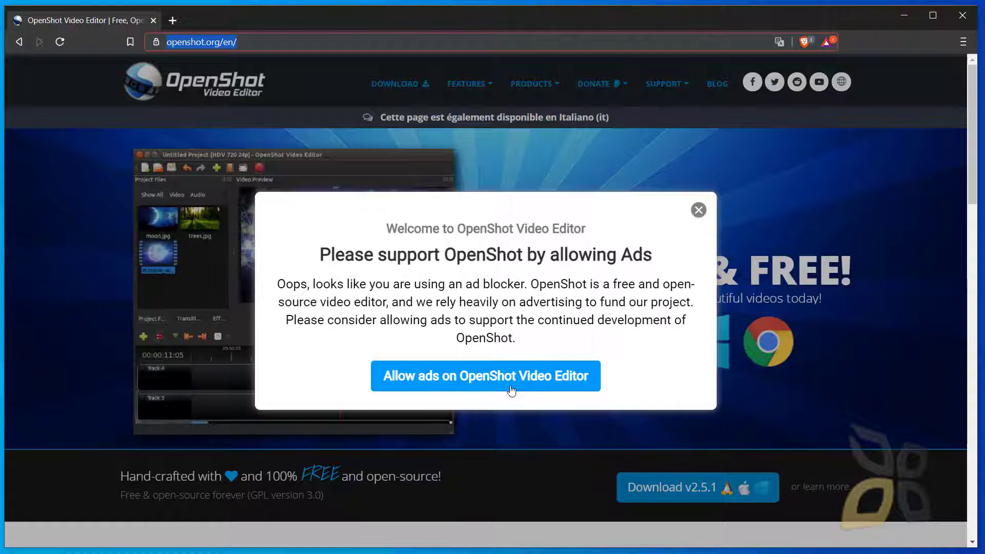
pyautogui.tripleClick(470, 260)
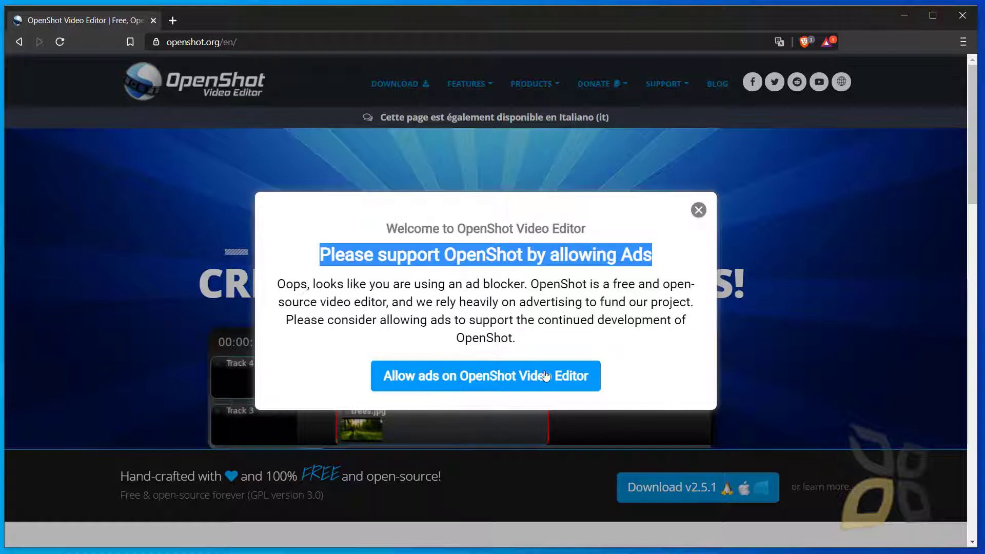
pyautogui.click(492, 388)
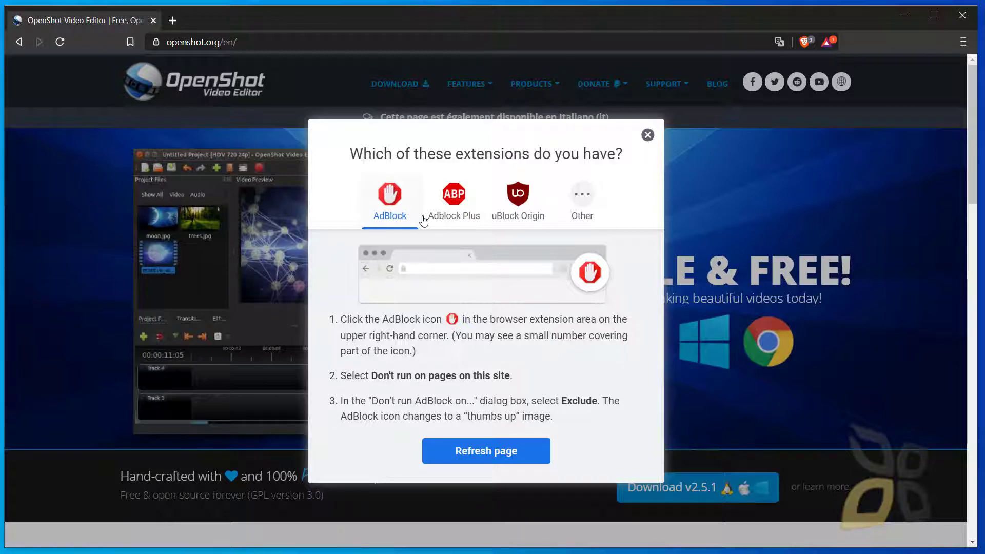
pyautogui.click(647, 135)
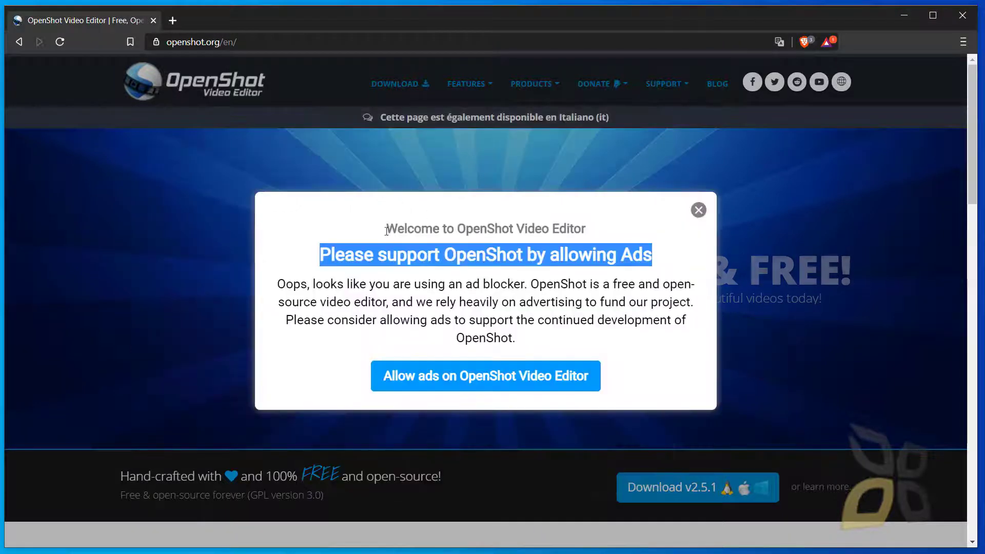
pyautogui.click(698, 210)
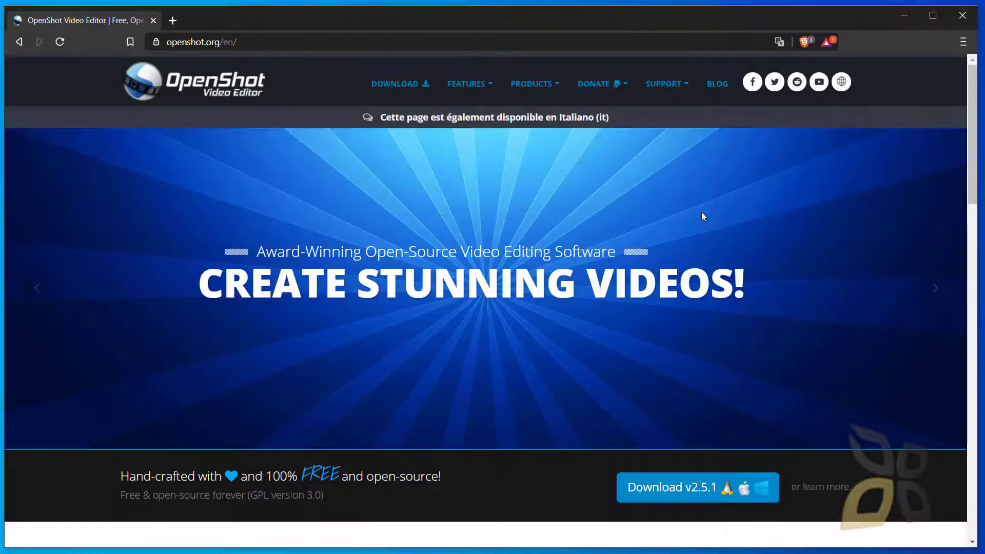
# Look through the OpenShot home page's features overview down to the latest posts and return to the start of the page
pyautogui.click(603, 84)
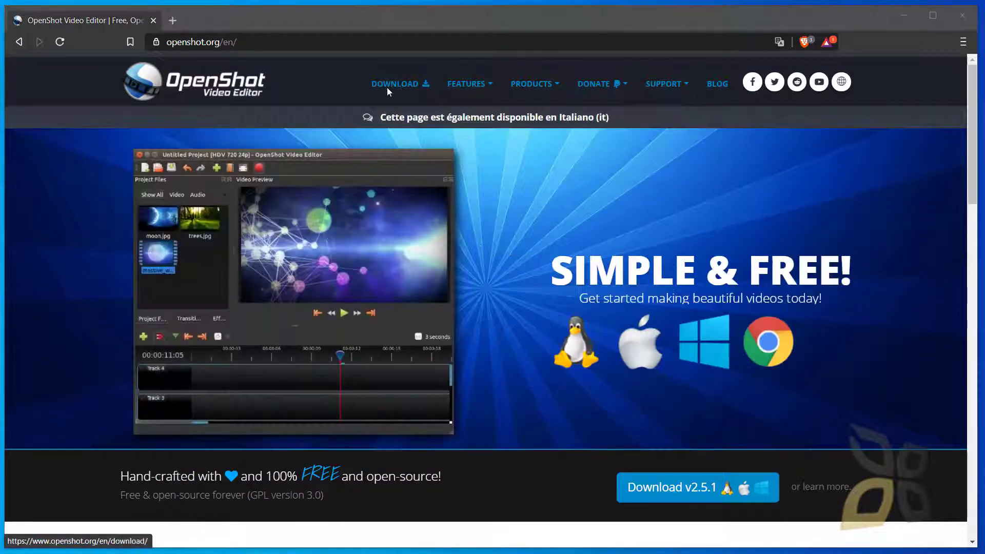
pyautogui.scroll(-5, 315, 368)
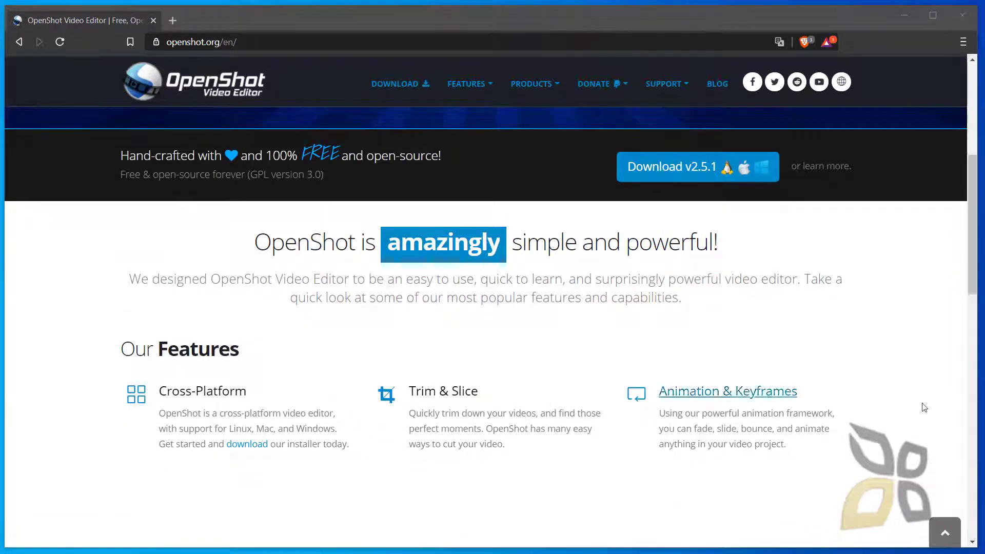
pyautogui.scroll(-2, 306, 375)
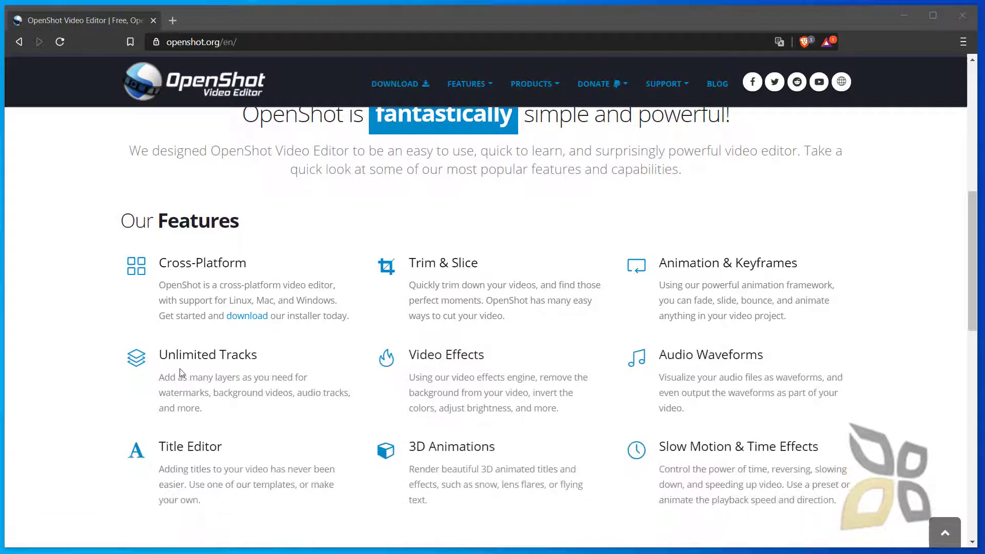
pyautogui.scroll(-1, 304, 408)
pyautogui.scroll(-2, 304, 406)
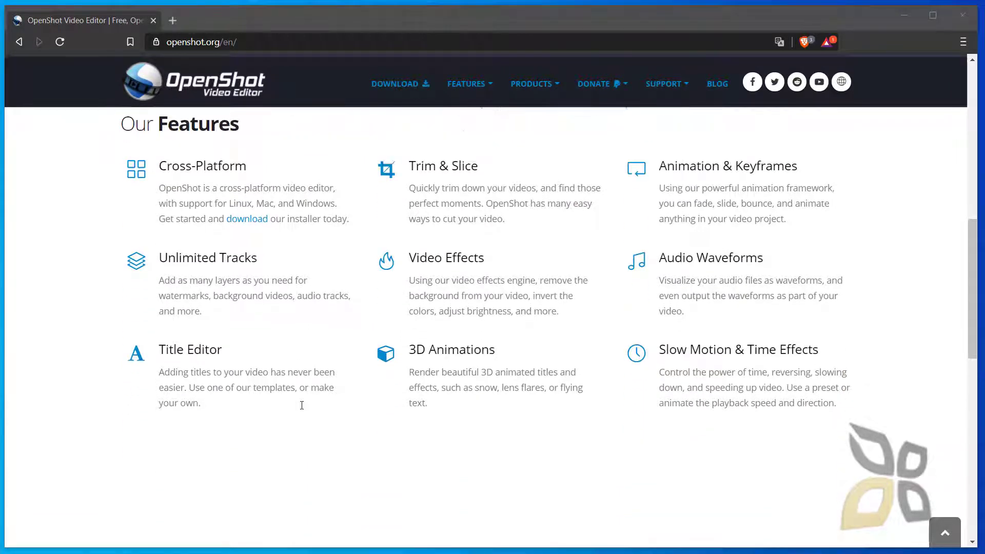
pyautogui.scroll(-2, 301, 405)
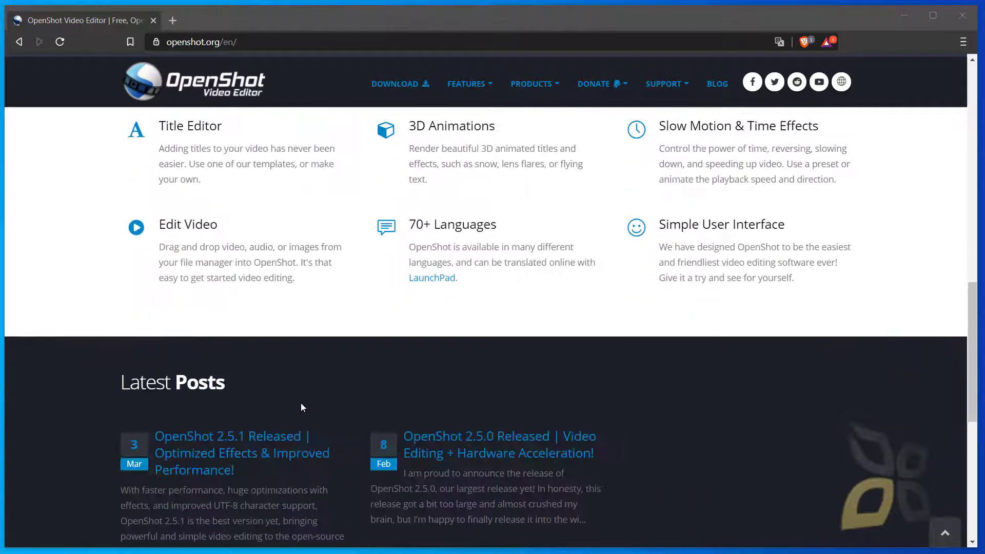
pyautogui.scroll(4, 302, 405)
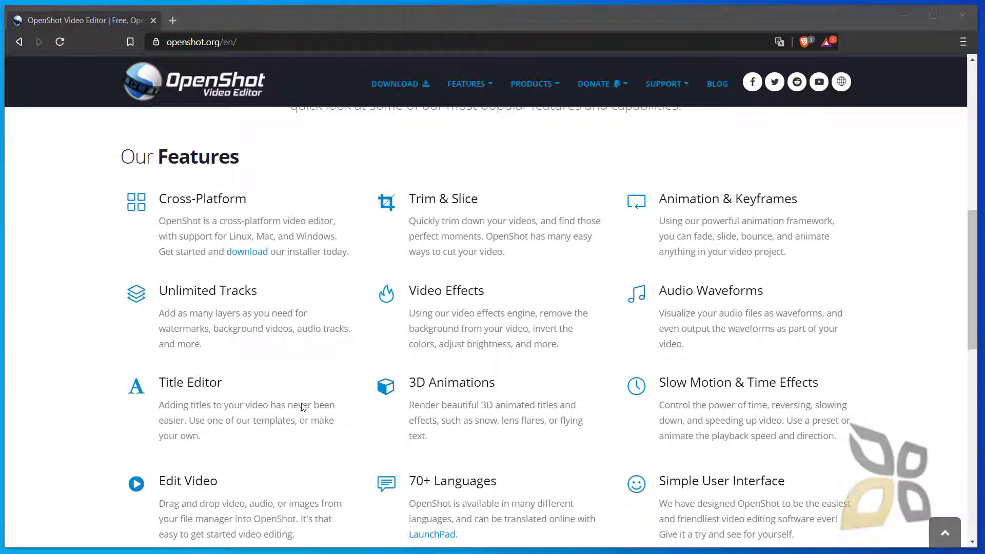
pyautogui.scroll(9, 304, 407)
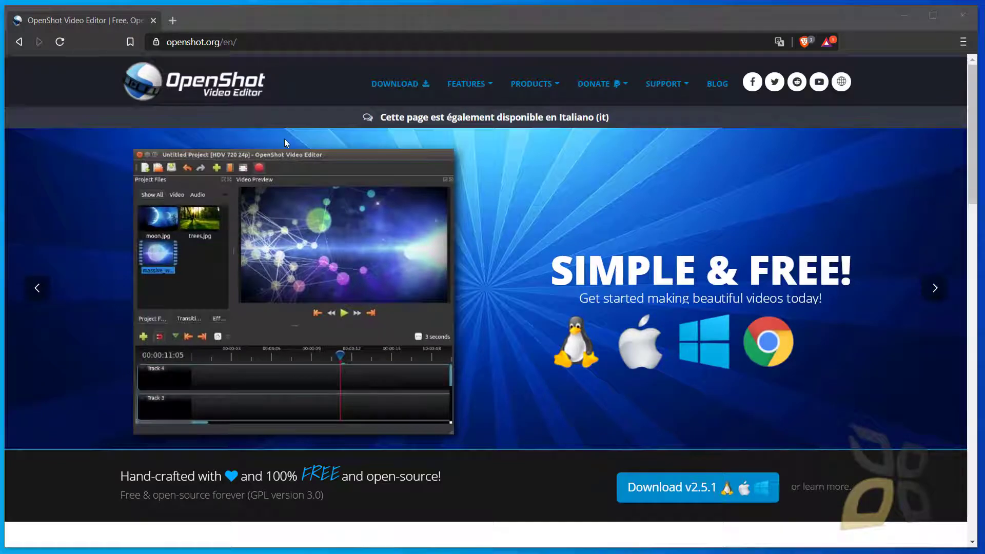
# Search the web for jbdtube in a new browser tab and open the jbdtube YouTube channel
pyautogui.click(173, 22)
pyautogui.write('jbdtube')
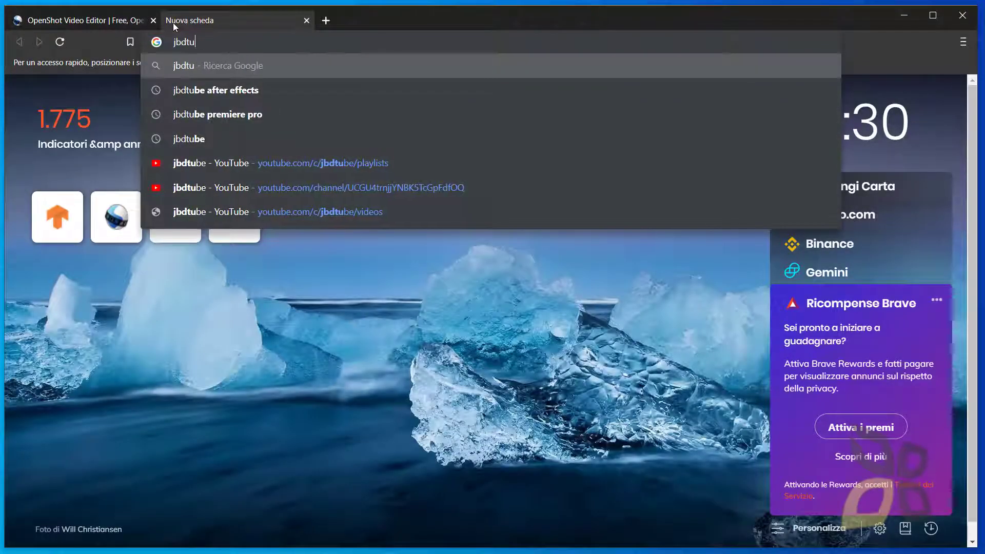
pyautogui.press('Return')
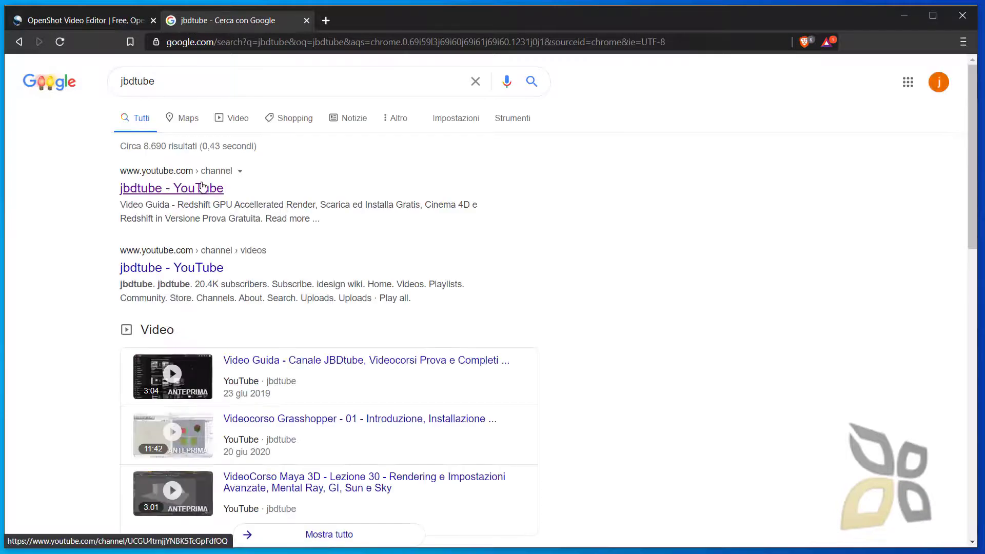
pyautogui.click(202, 188)
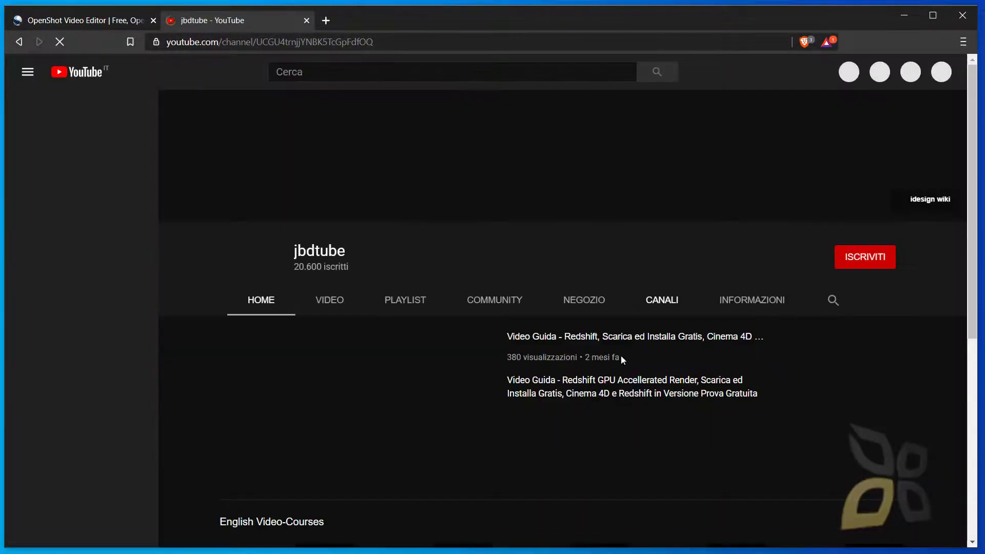
# Search within the jbdtube channel for "premiere pro"
pyautogui.click(821, 302)
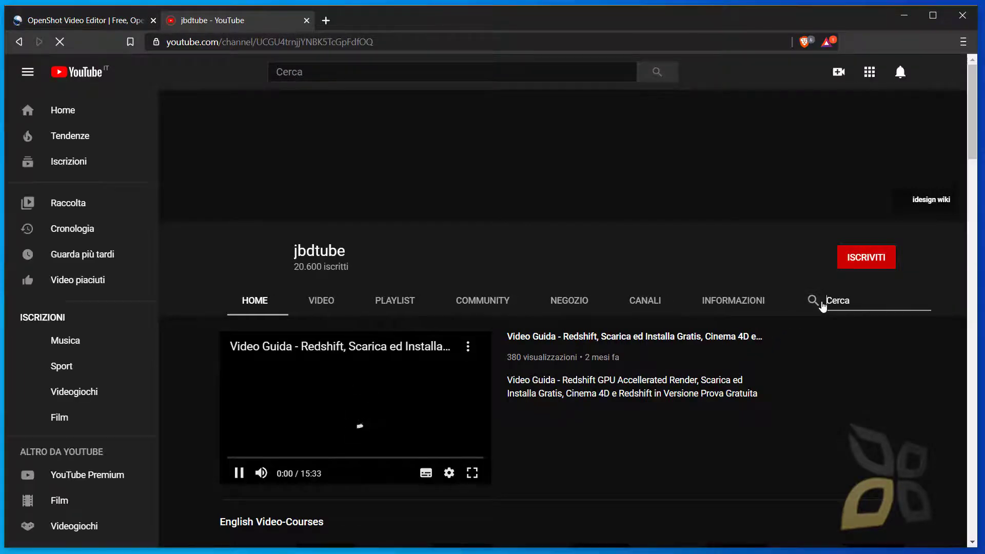
pyautogui.write('prem')
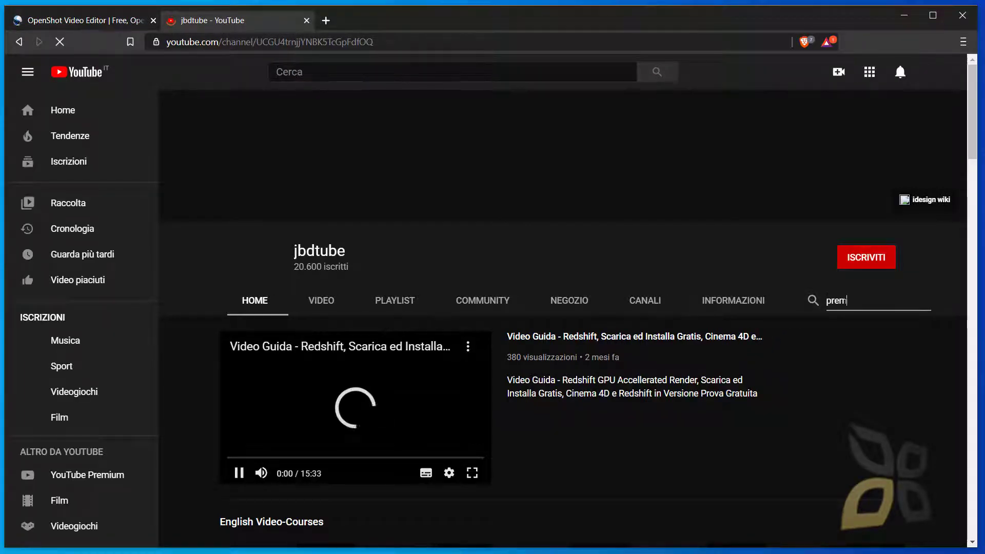
pyautogui.write('iere pr')
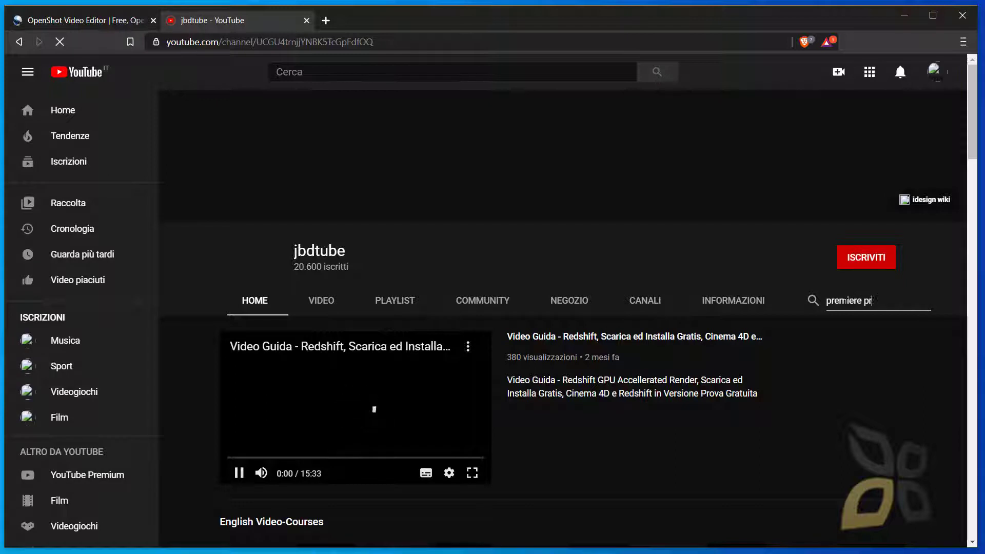
pyautogui.write('o')
pyautogui.press('Return')
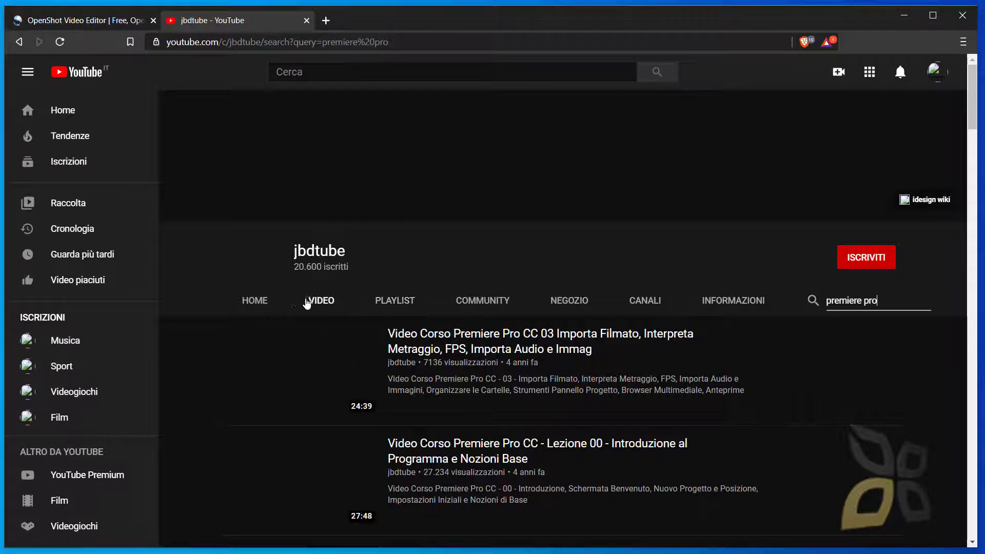
# Browse the jbdtube channel's playlists and close the YouTube tab
pyautogui.click(395, 308)
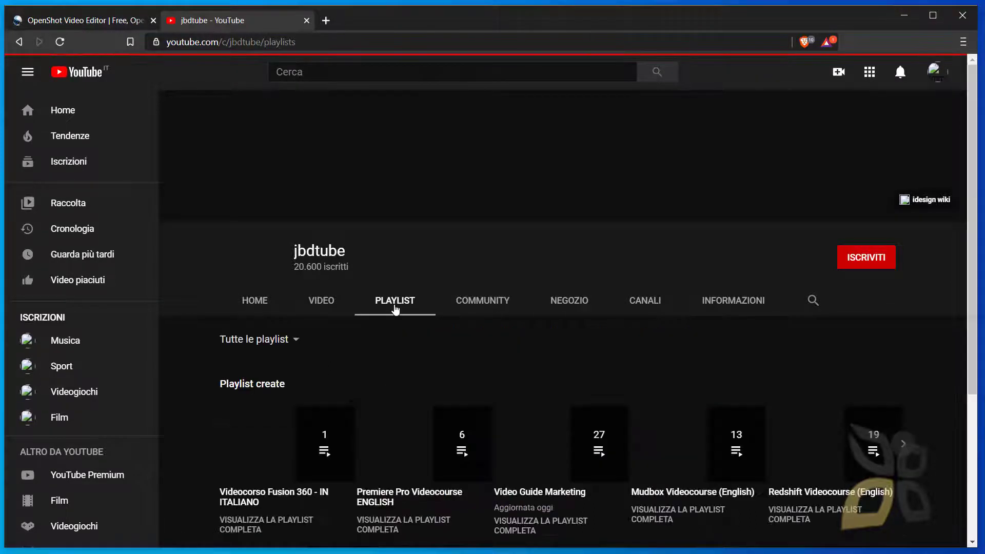
pyautogui.scroll(-1, 305, 427)
pyautogui.scroll(-4, 306, 427)
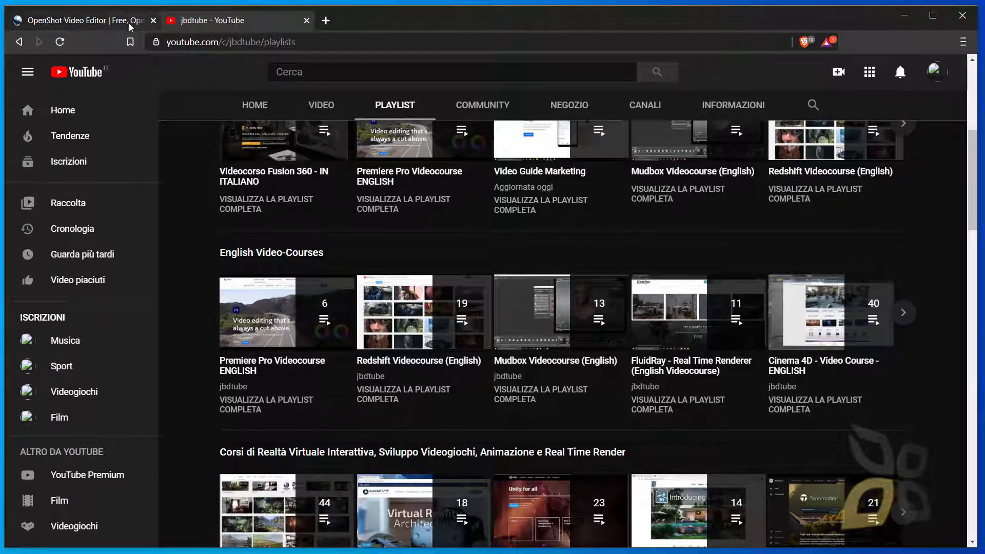
pyautogui.click(307, 21)
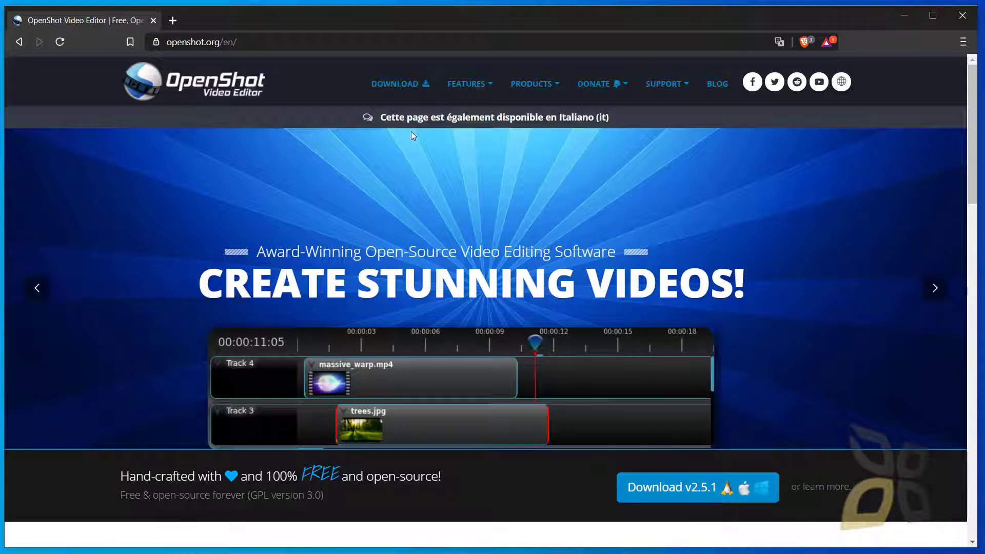
# Open OpenShot's download page, dismiss the ad-support message and save the v2.5.1 Windows 64-bit installer in the Download folder
pyautogui.click(405, 93)
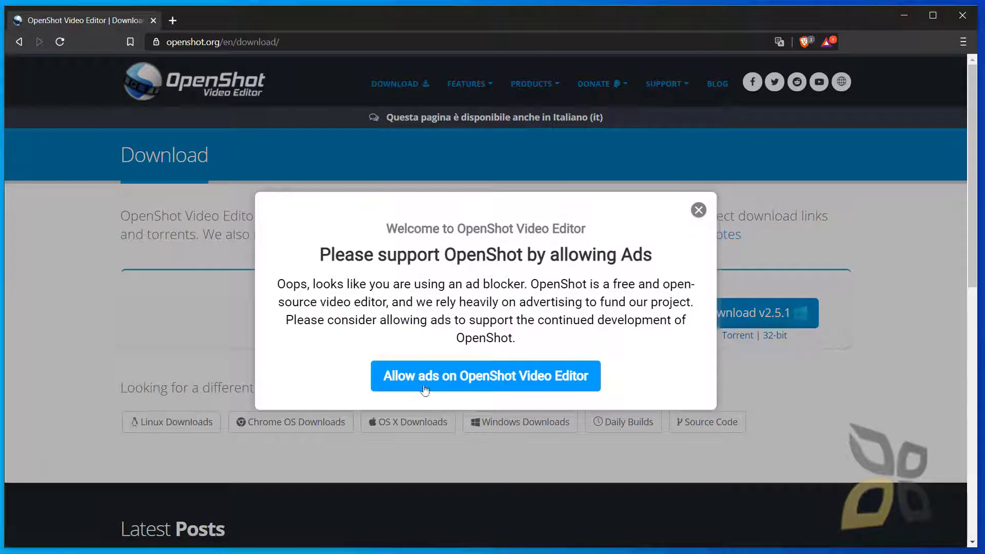
pyautogui.click(699, 210)
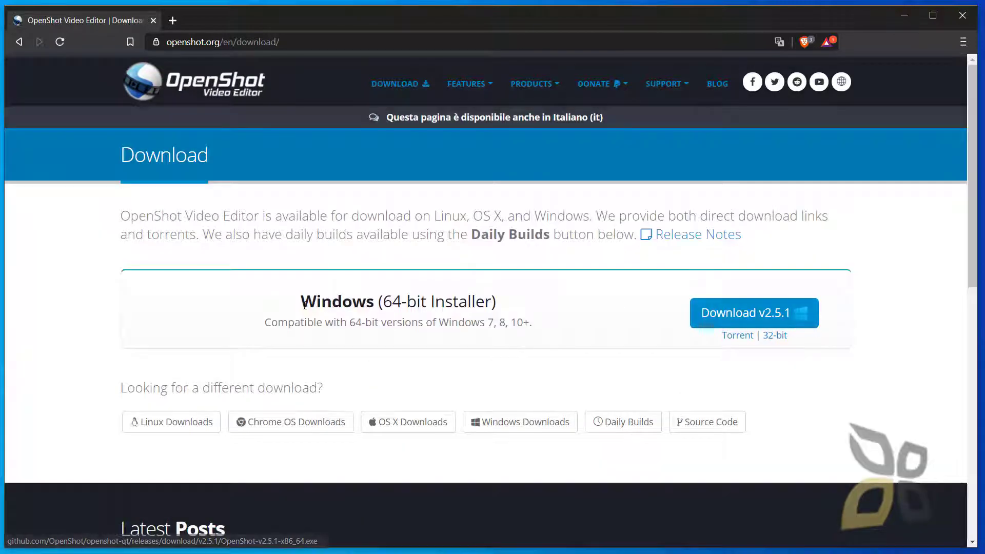
pyautogui.doubleClick(337, 302)
pyautogui.moveTo(413, 308); pyautogui.dragTo(539, 330)
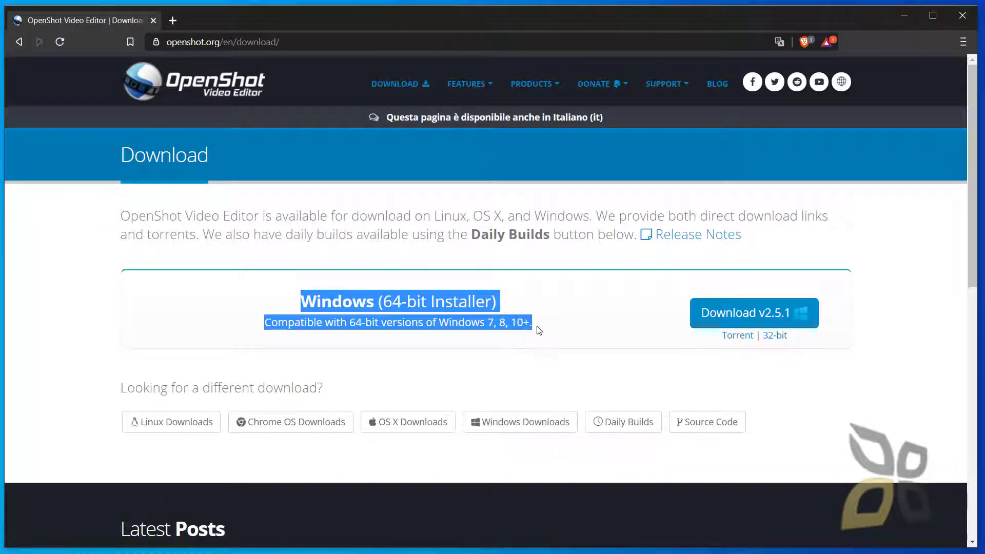
pyautogui.click(341, 303)
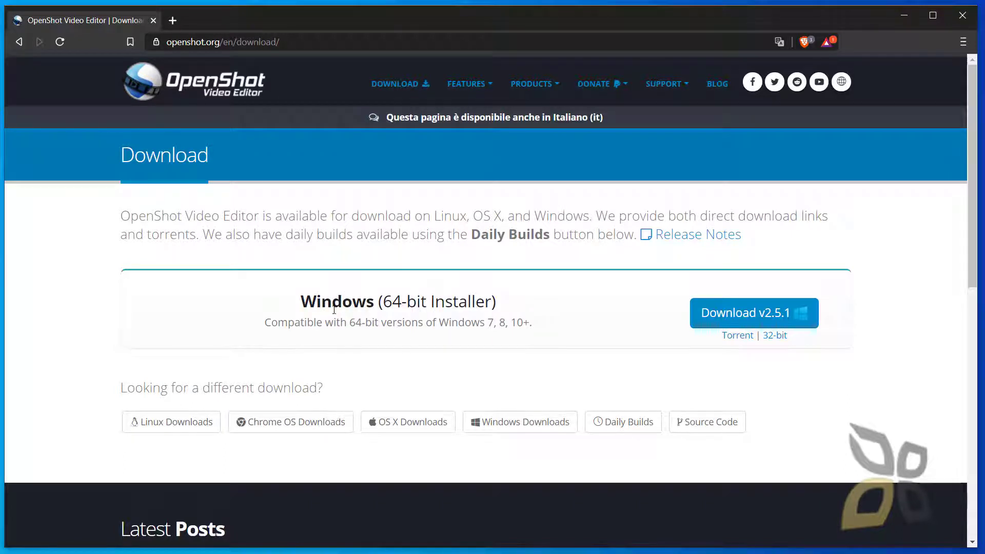
pyautogui.click(737, 318)
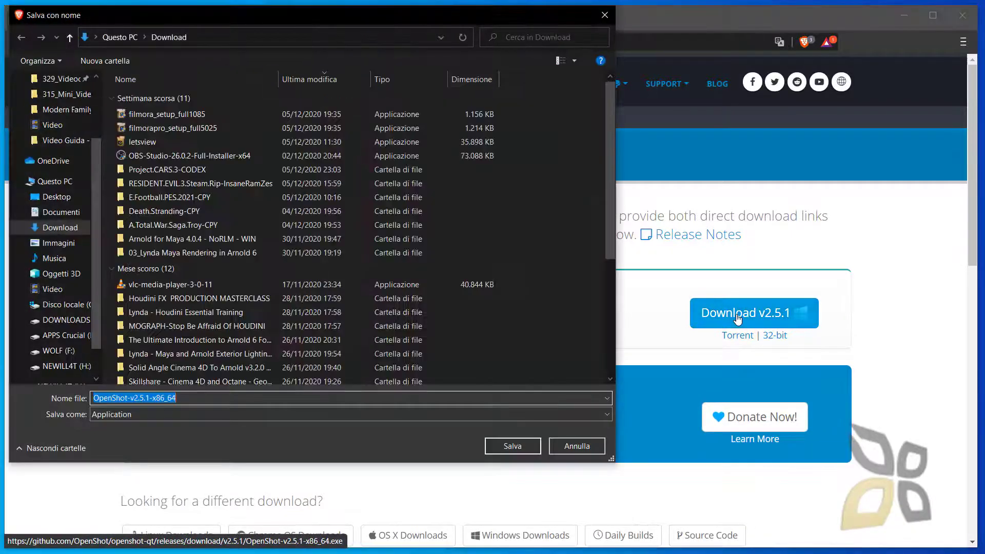
pyautogui.click(494, 447)
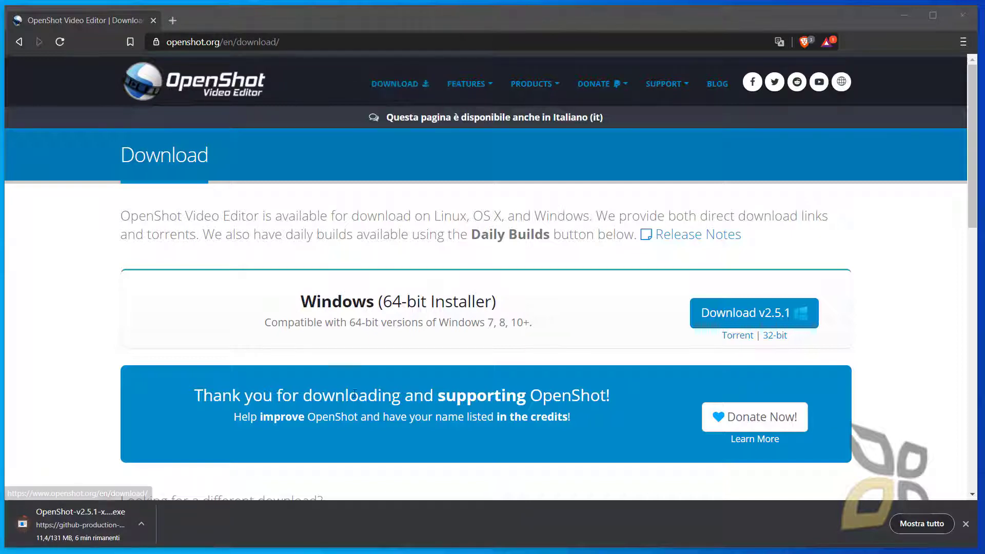
# Open the OpenShot Features page and dismiss its ad-support message
pyautogui.click(470, 87)
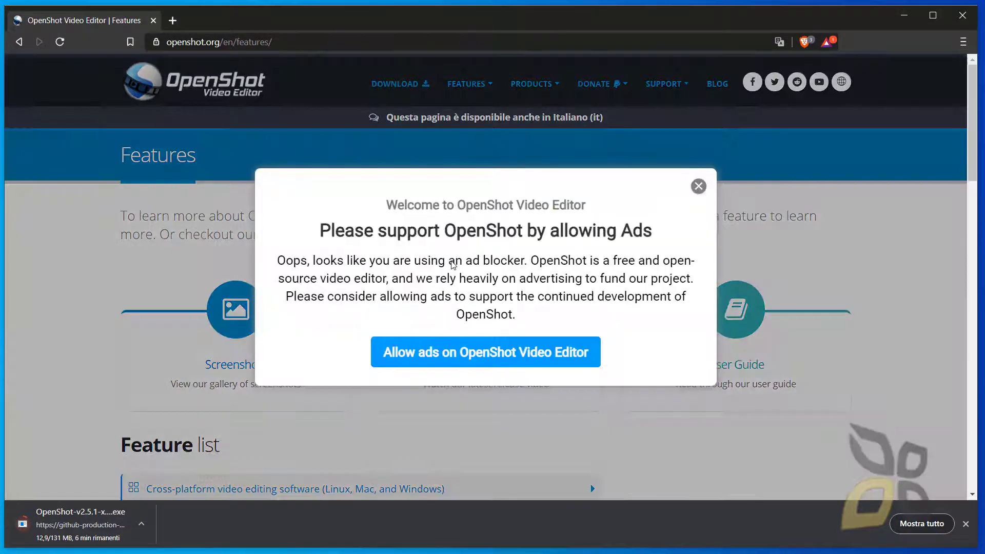
pyautogui.click(698, 187)
pyautogui.scroll(-1, 490, 315)
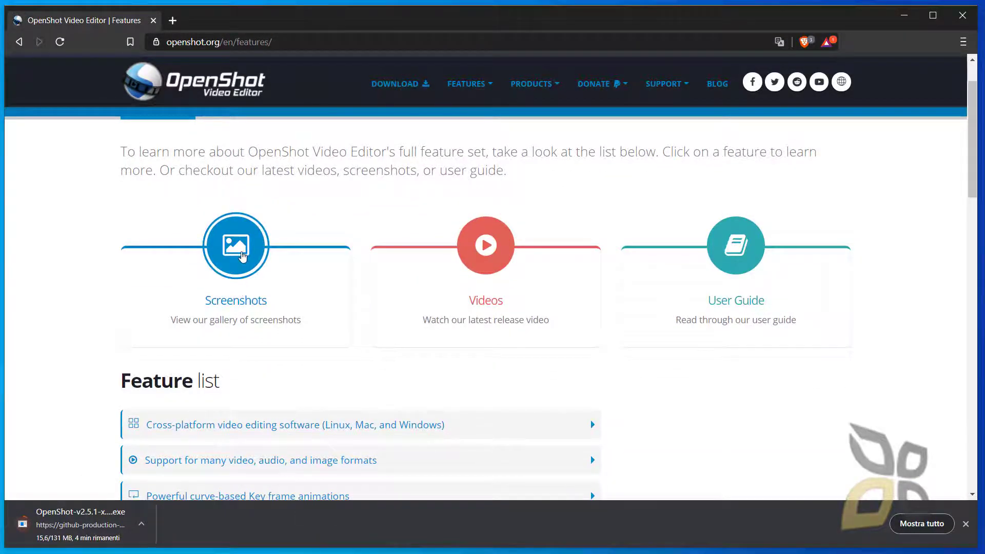
# Open the screenshots gallery, dismiss the ad-support message and enlarge the Main Interface screenshot
pyautogui.click(241, 256)
pyautogui.scroll(-5, 383, 330)
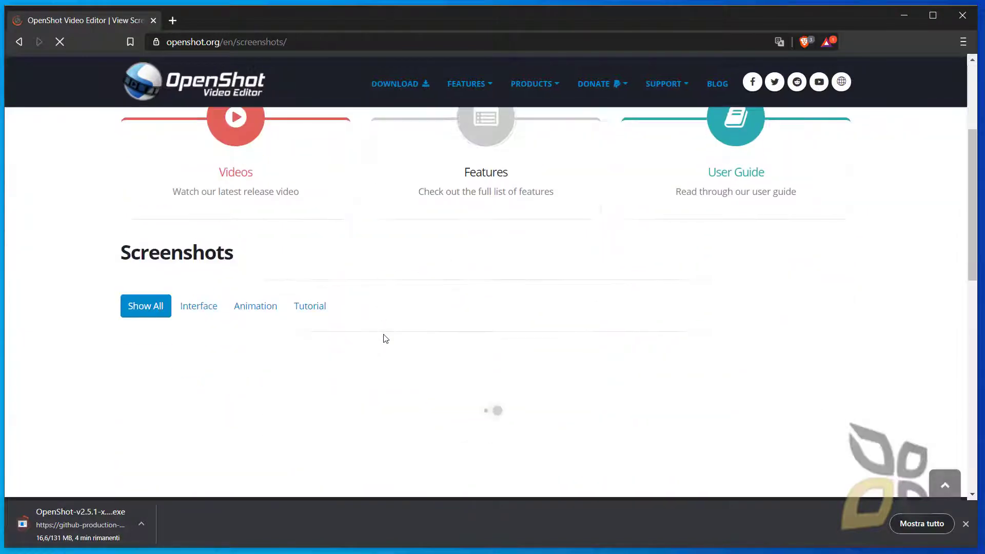
pyautogui.click(698, 187)
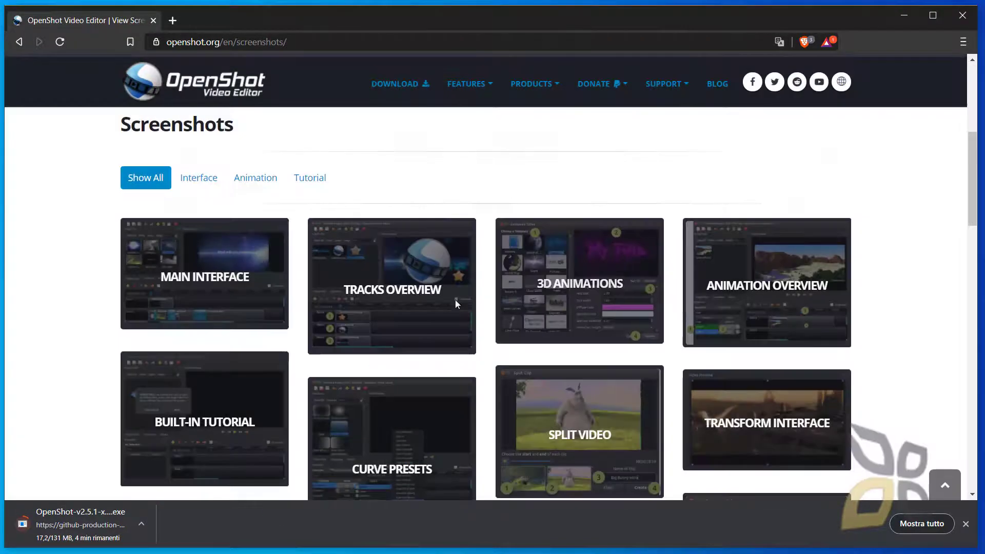
pyautogui.scroll(-1, 266, 348)
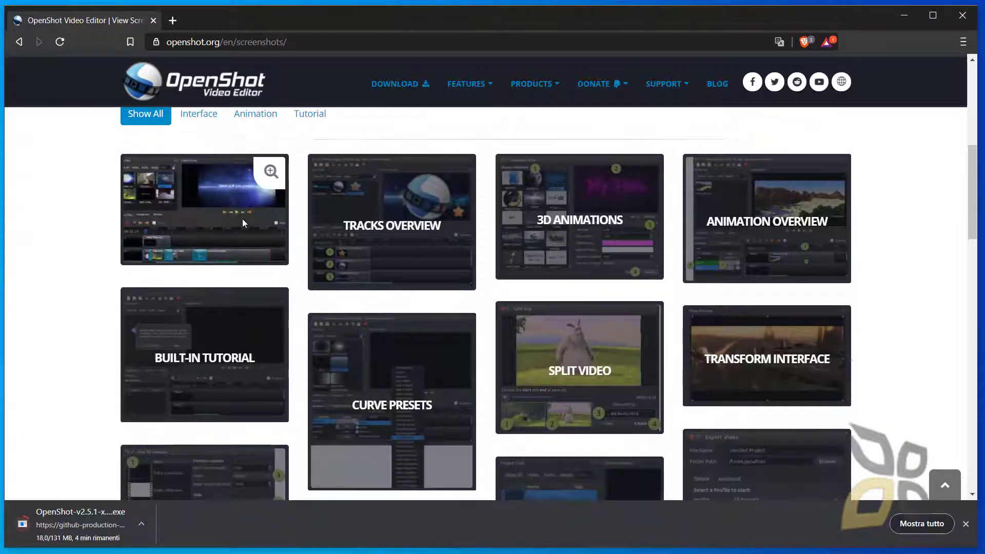
pyautogui.click(271, 179)
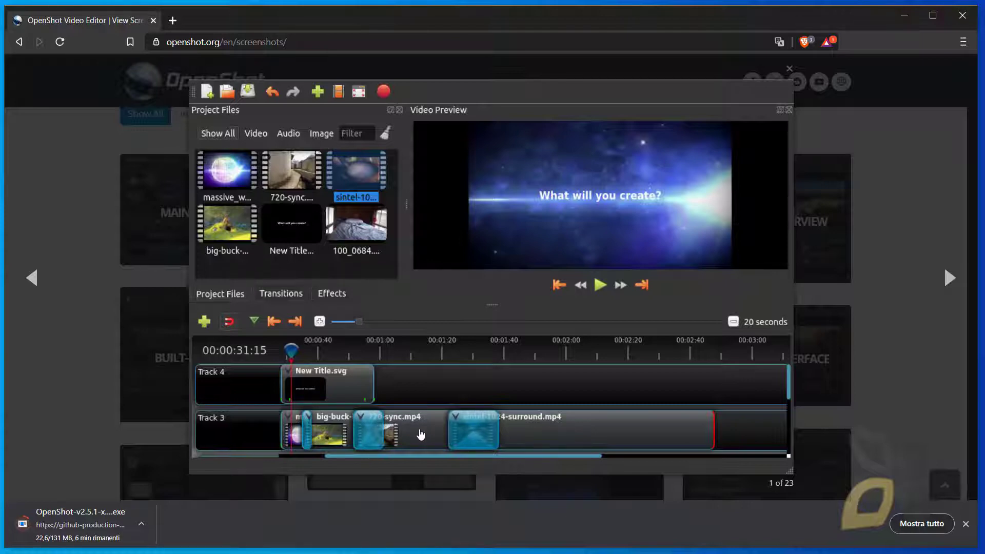
# Search Google Images for "premiere pro interface" in a new tab and enlarge the first result to examine its layout
pyautogui.click(173, 22)
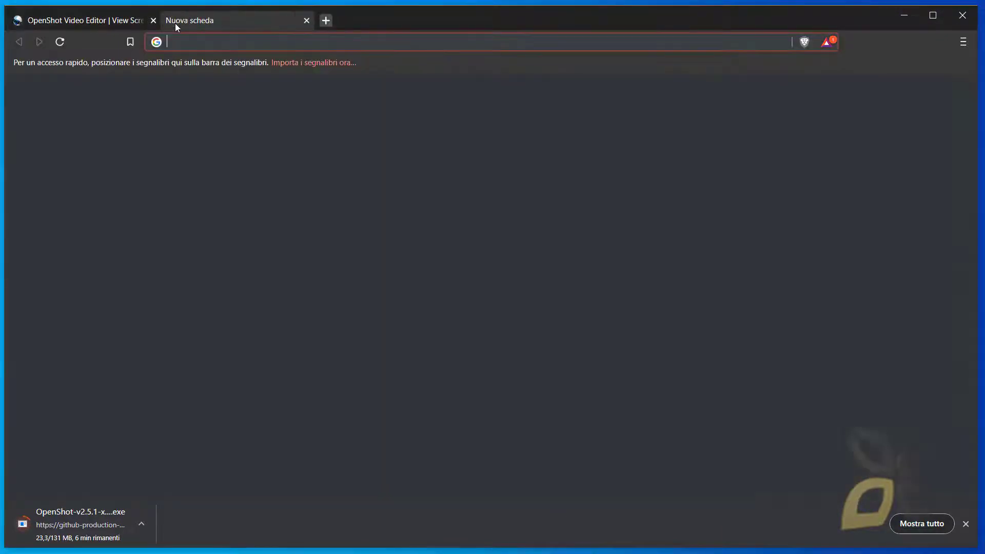
pyautogui.write('premiere ')
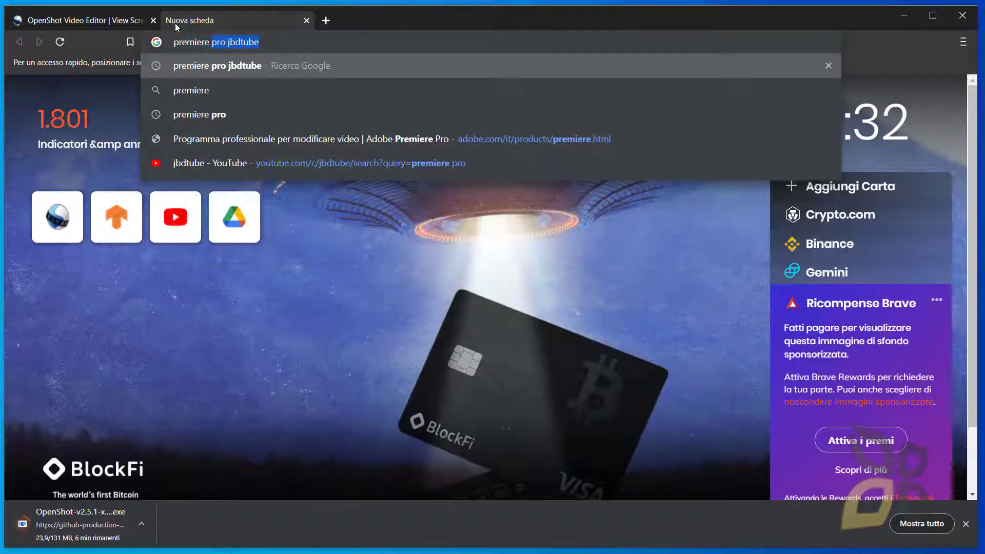
pyautogui.write('pro interfa')
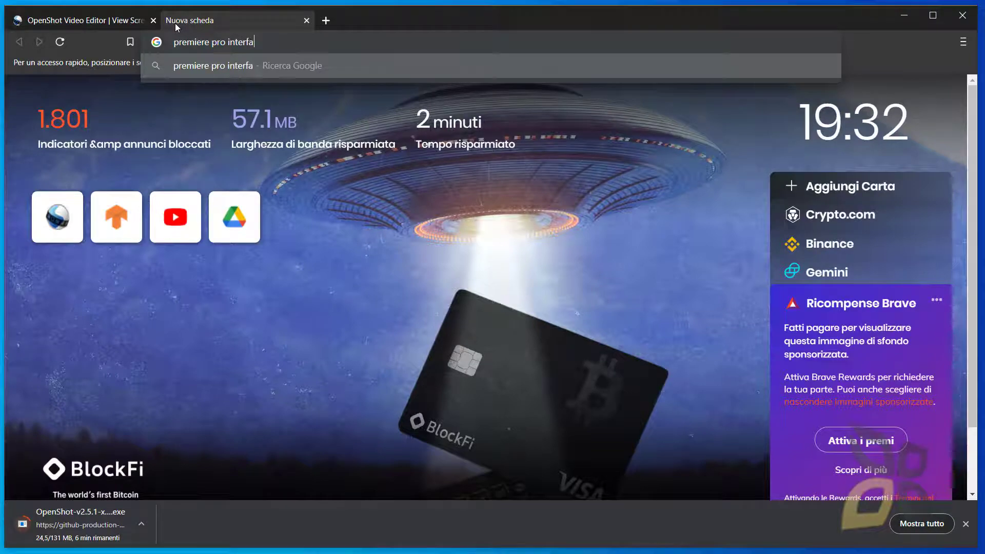
pyautogui.write('ce')
pyautogui.press('Return')
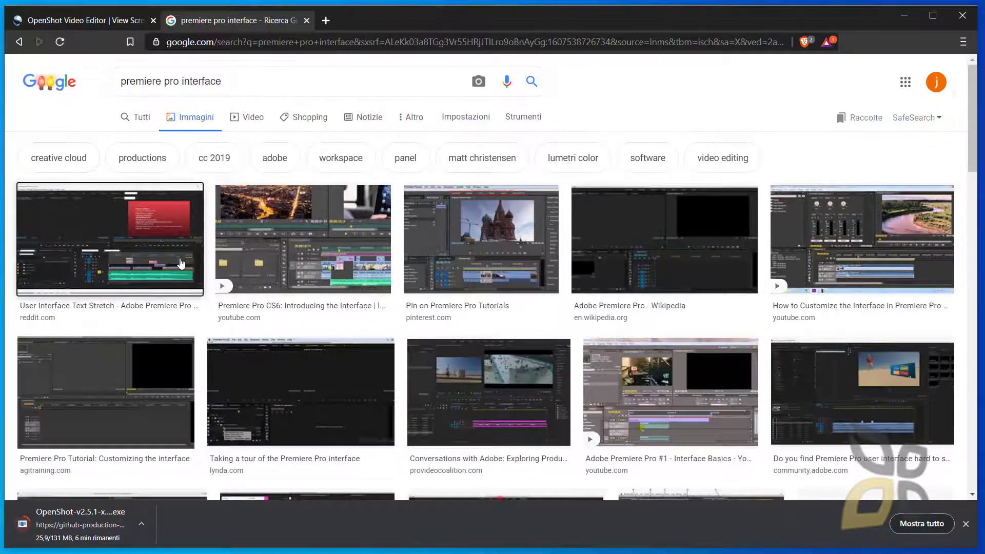
pyautogui.click(180, 264)
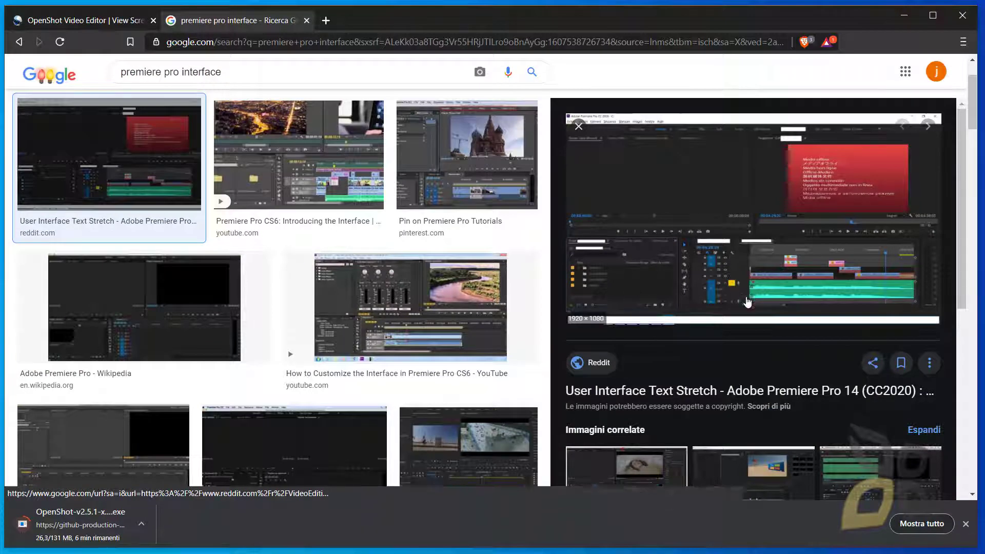
pyautogui.click(765, 282)
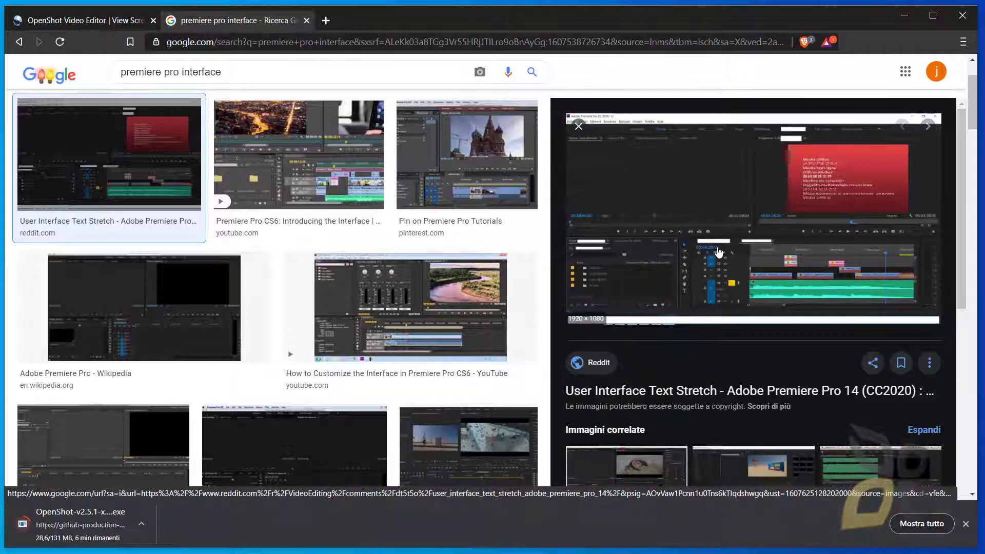
# Return to the OpenShot screenshots gallery, enlarge the Tracks Overview screenshot to examine its tracks, and close it
pyautogui.hotkey('ctrl', 'shift', 'Tab')
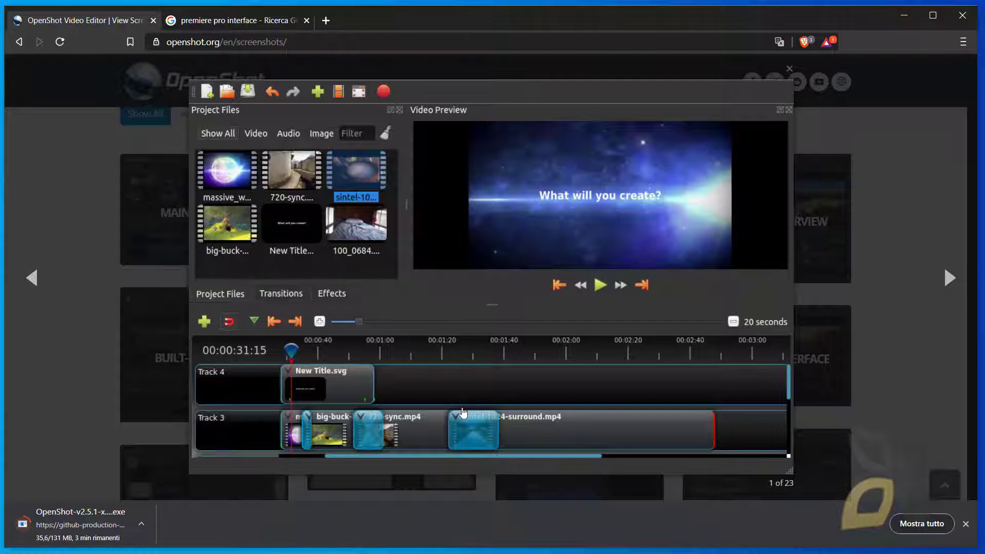
pyautogui.click(944, 289)
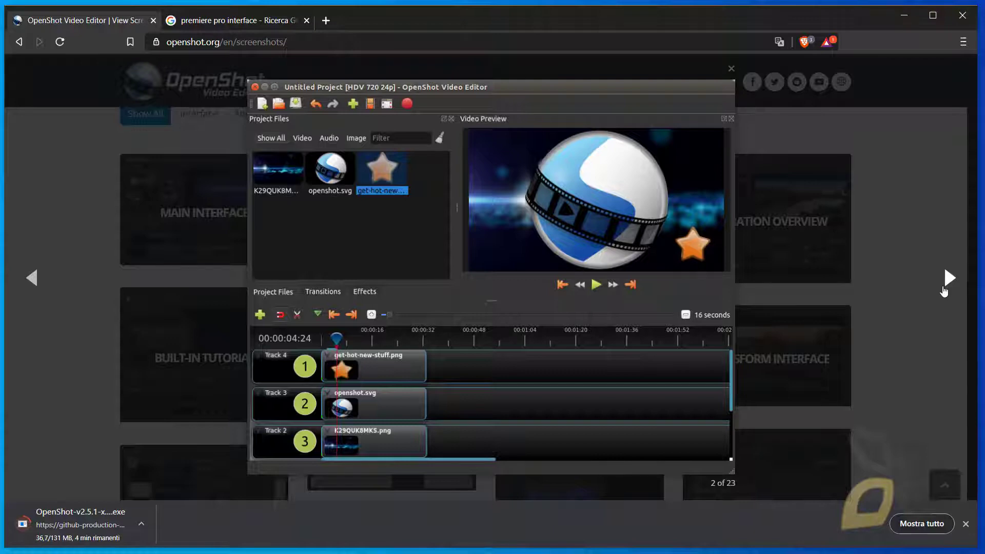
pyautogui.click(816, 310)
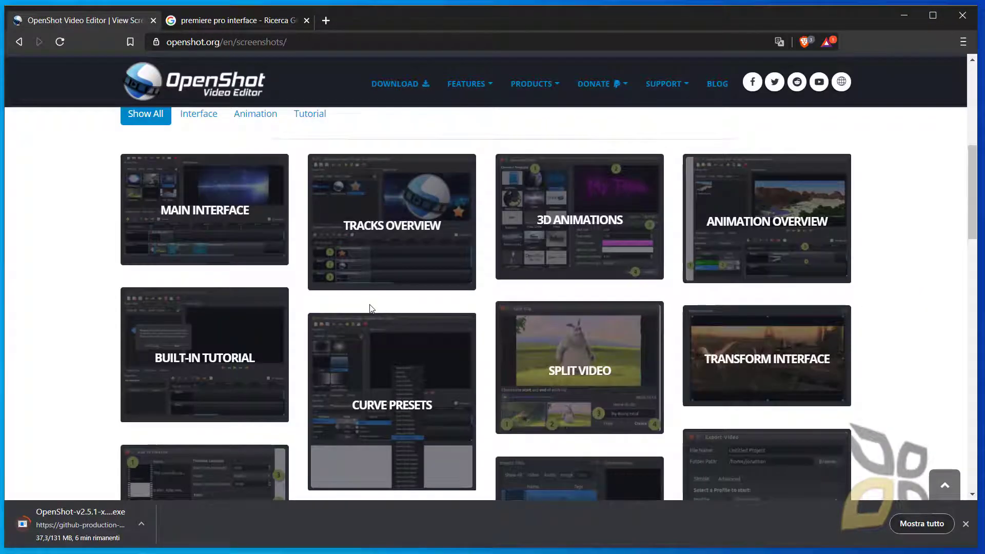
pyautogui.click(456, 182)
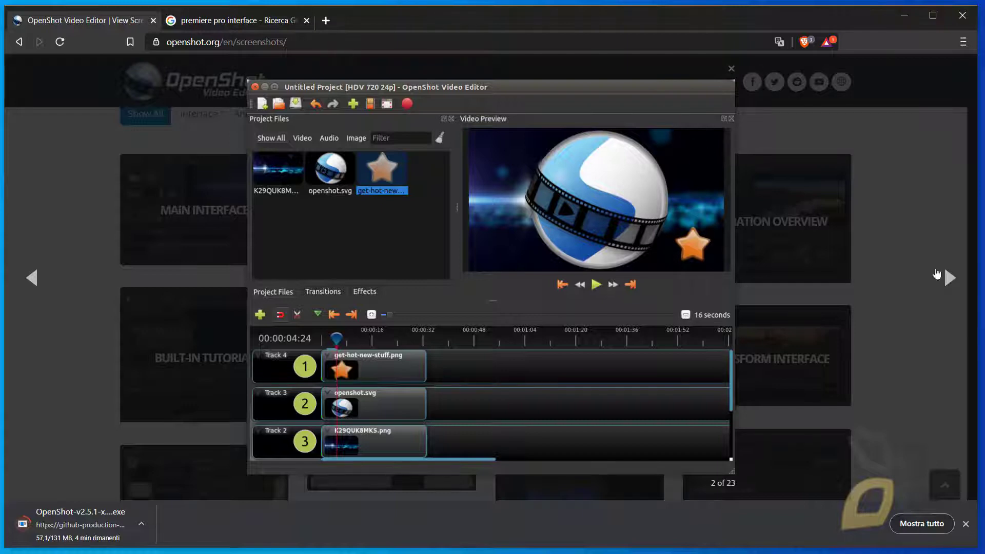
pyautogui.click(902, 278)
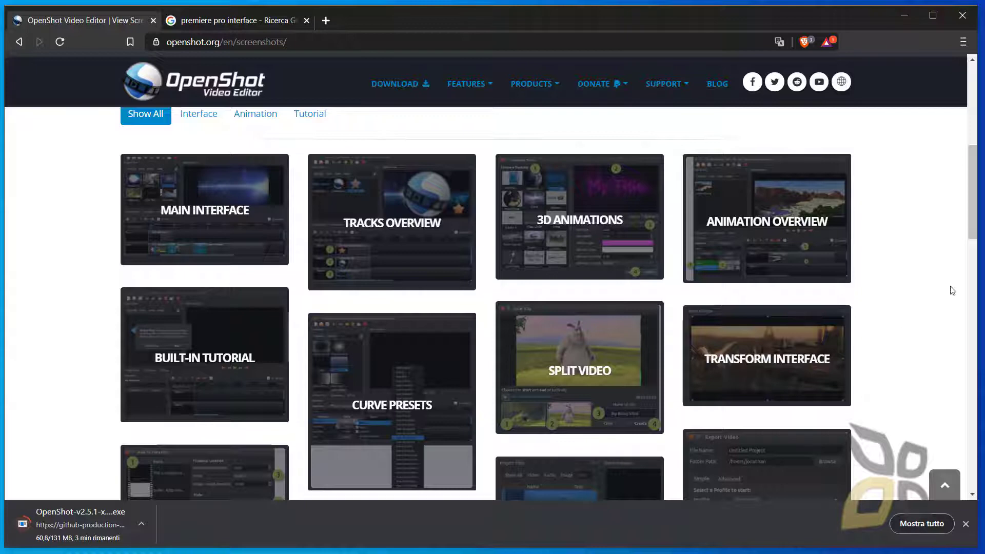
# Enlarge the Animation Overview screenshot to examine its numbered callouts and look over the website's navigation options
pyautogui.scroll(-1, 974, 241)
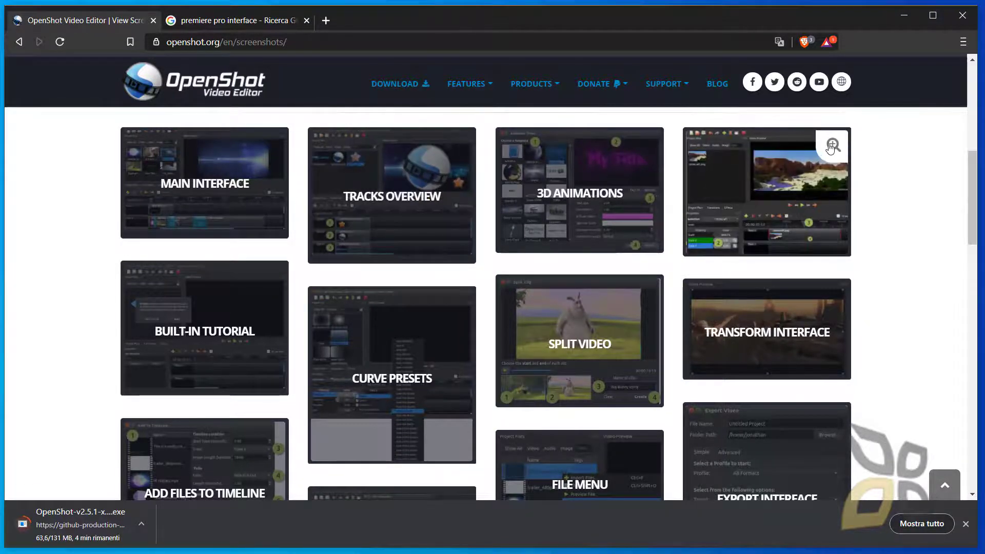
pyautogui.click(788, 174)
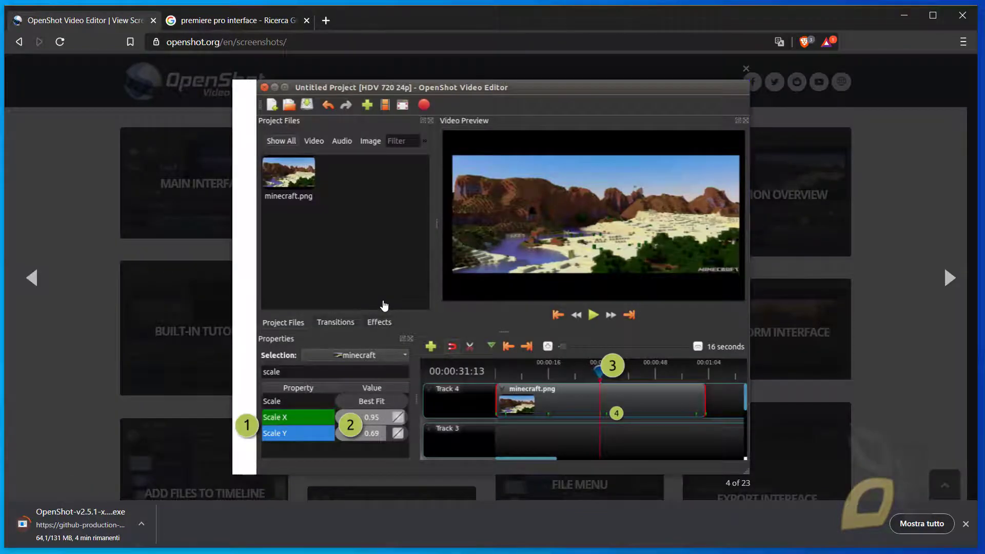
pyautogui.click(745, 67)
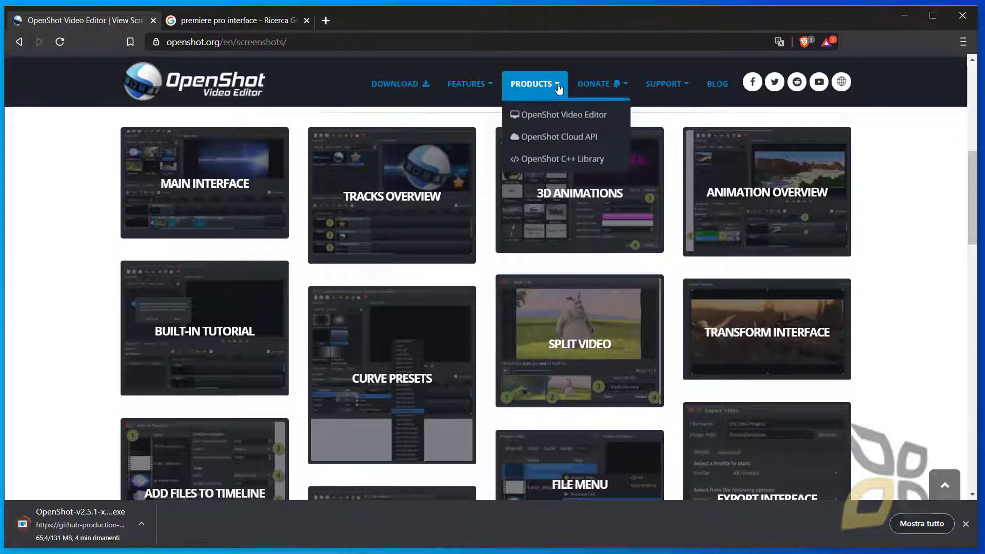
pyautogui.moveTo(453, 93)
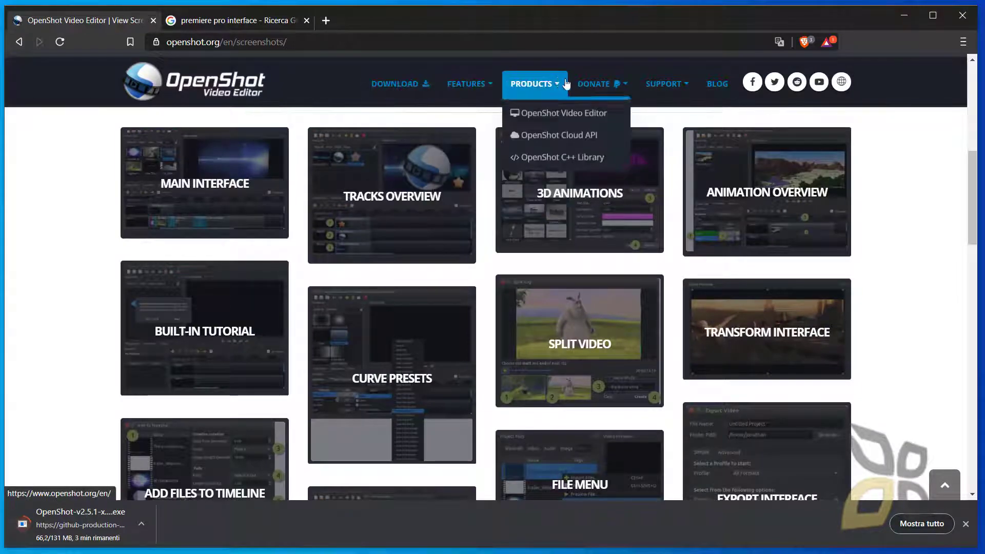
pyautogui.moveTo(651, 86)
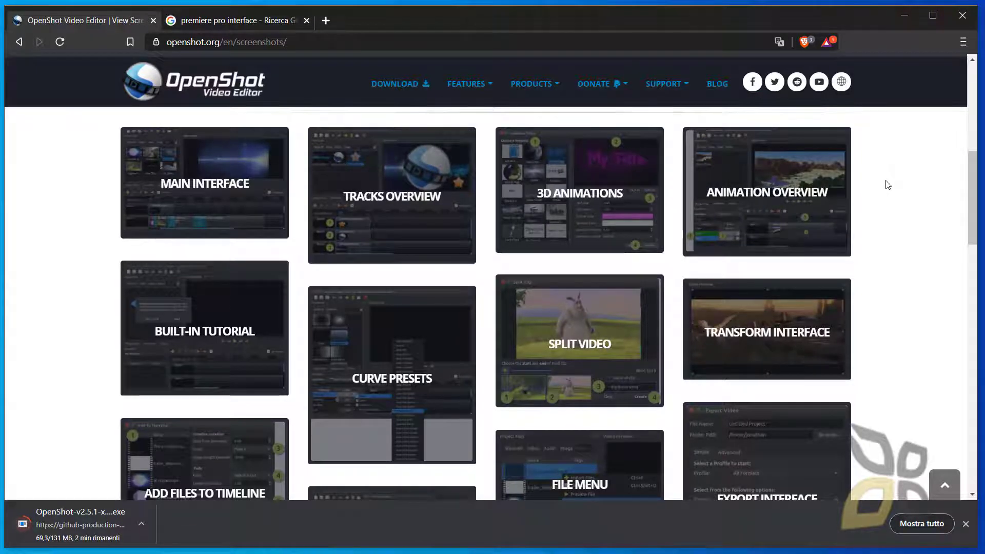
pyautogui.click(832, 150)
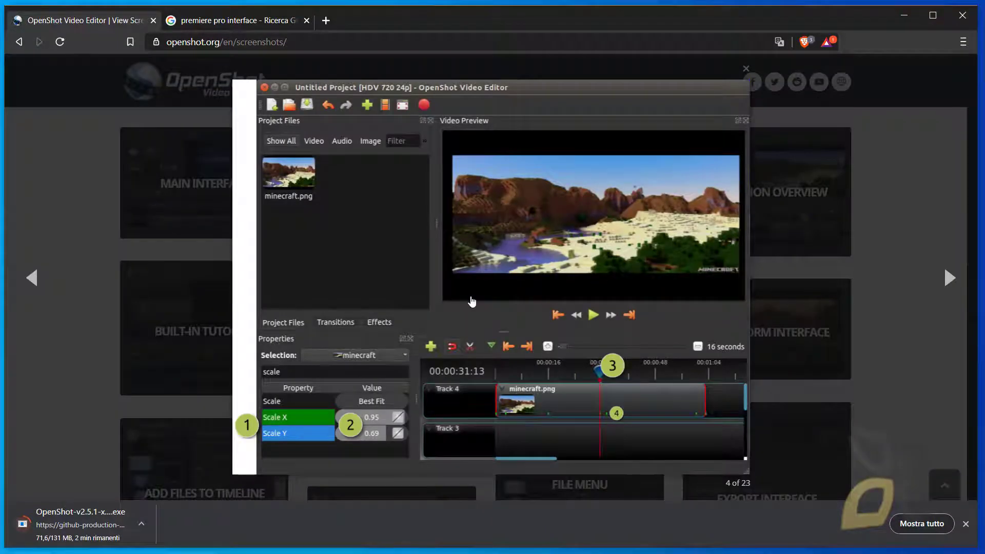
pyautogui.click(875, 155)
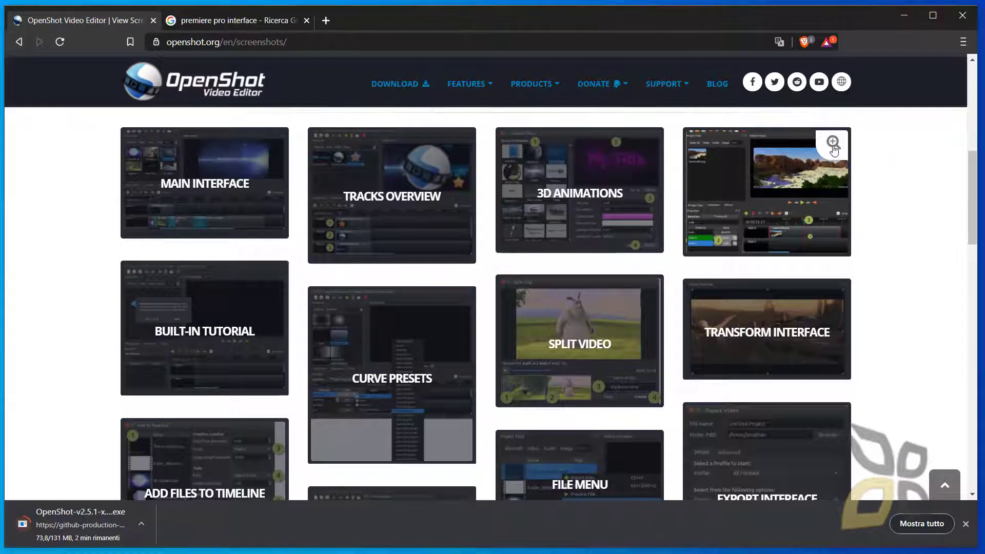
pyautogui.click(832, 147)
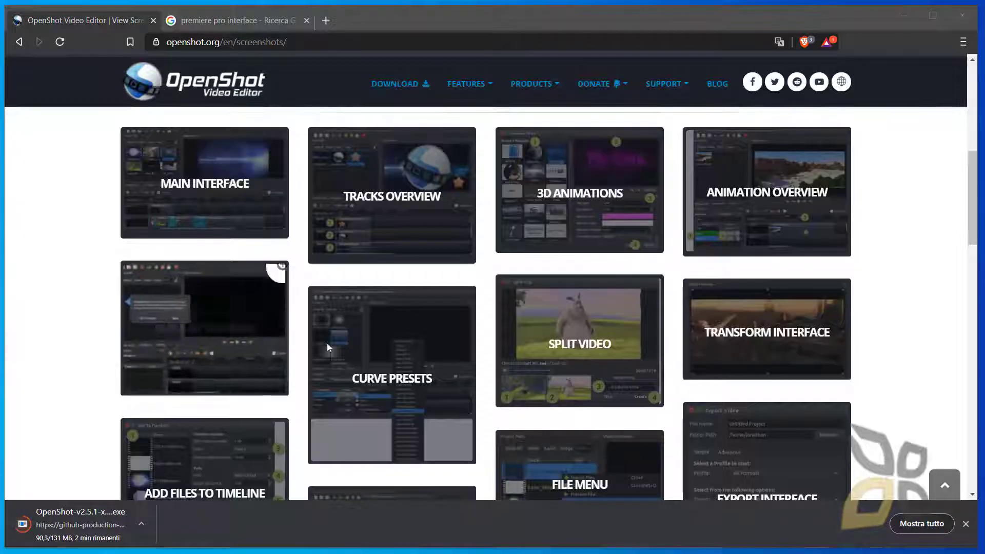
# Enlarge the Built-in Tutorial and Curve Presets screenshots one after the other, closing each after viewing
pyautogui.click(276, 285)
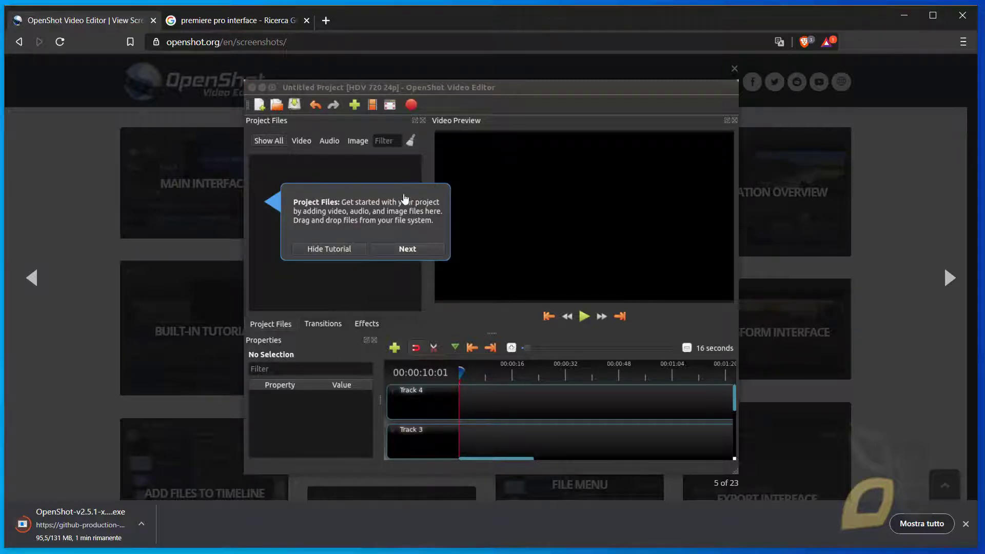
pyautogui.click(734, 69)
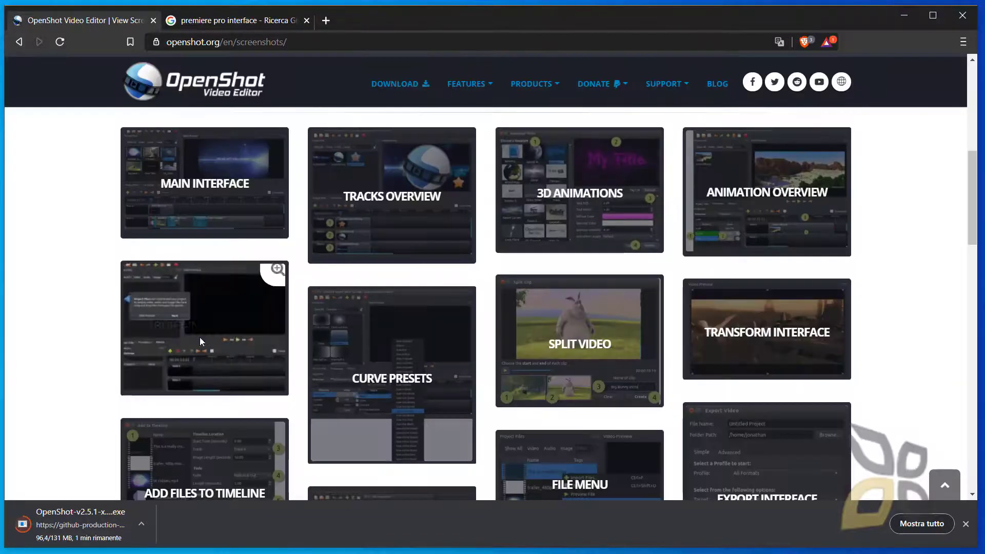
pyautogui.scroll(-2, 318, 324)
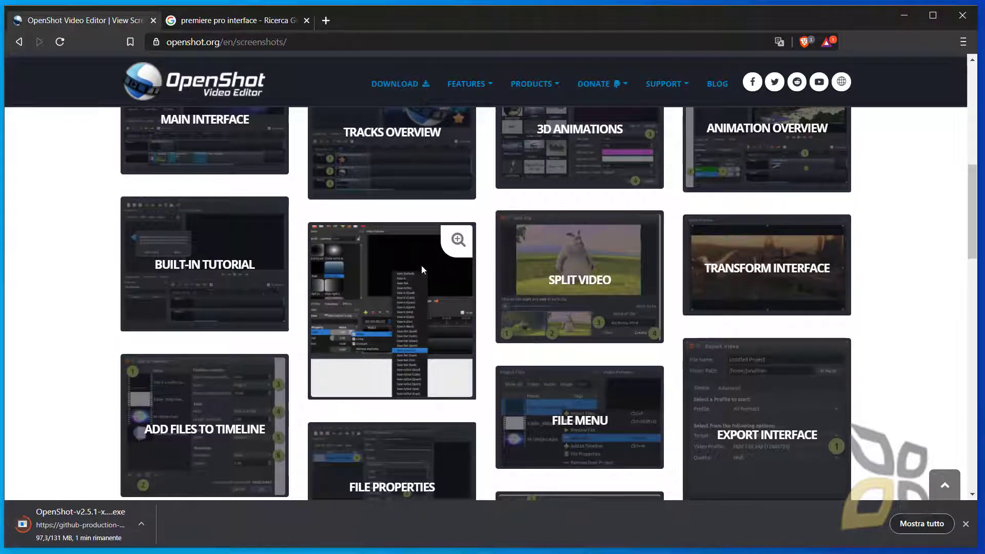
pyautogui.click(455, 251)
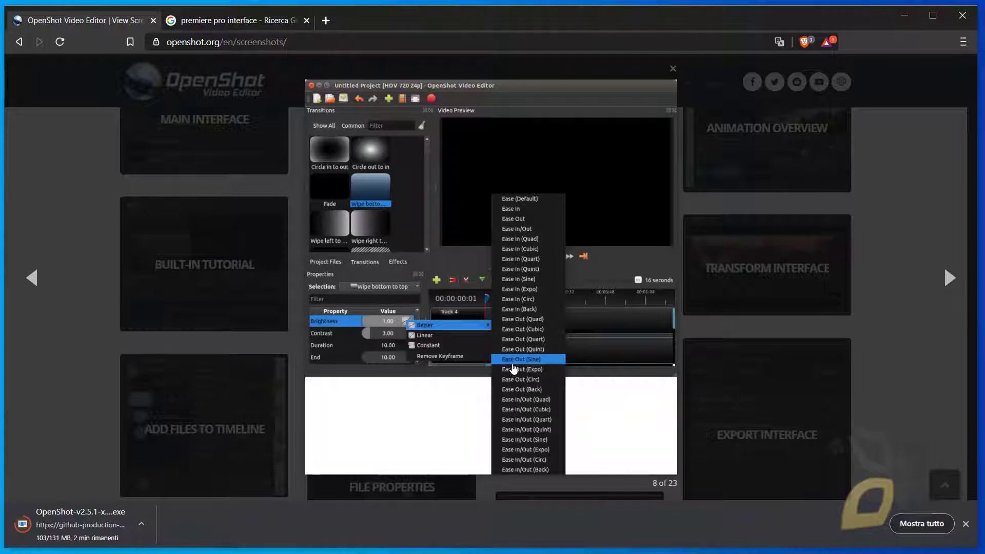
pyautogui.click(717, 159)
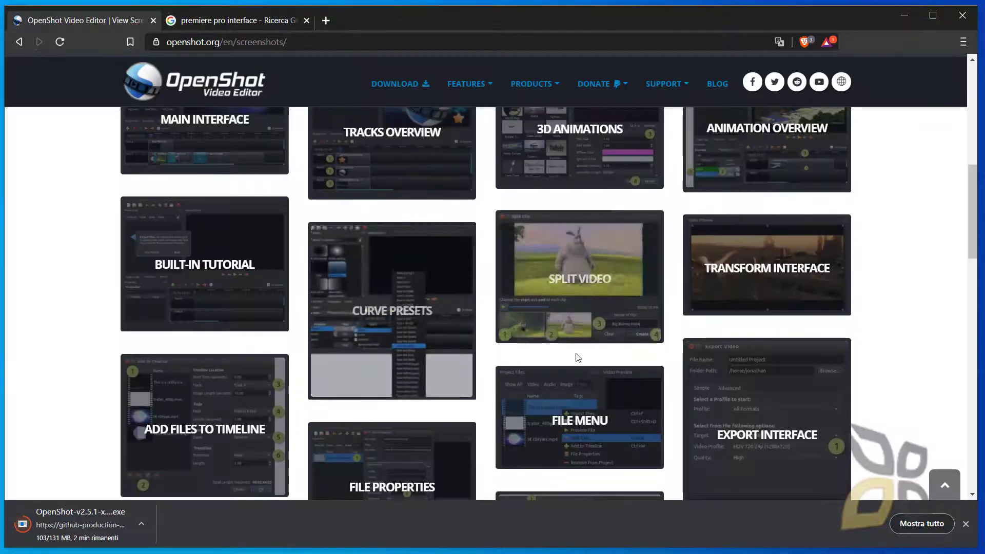
# View the enlarged Split Video and Transform Interface screenshots, advance to the following gallery image and close the viewer
pyautogui.click(640, 236)
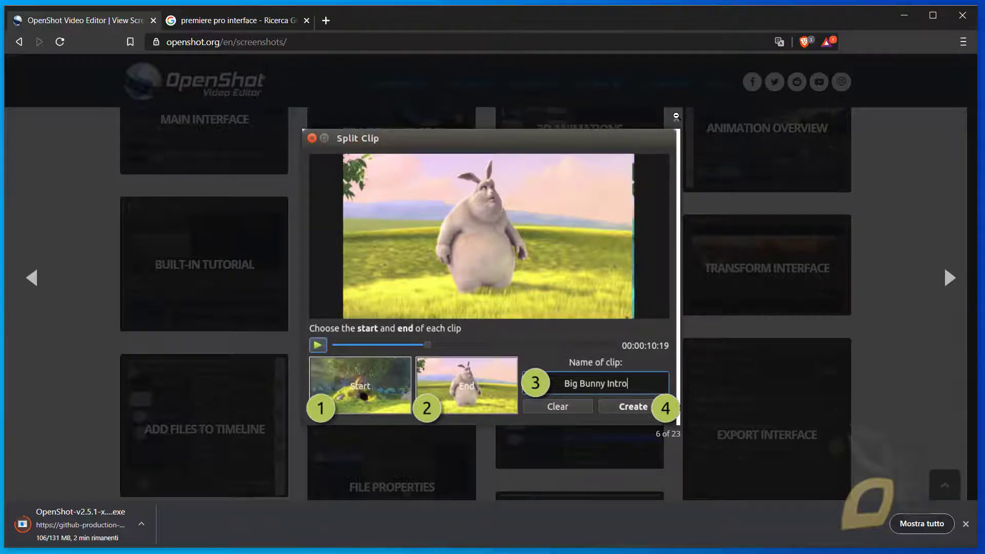
pyautogui.click(676, 116)
pyautogui.click(830, 244)
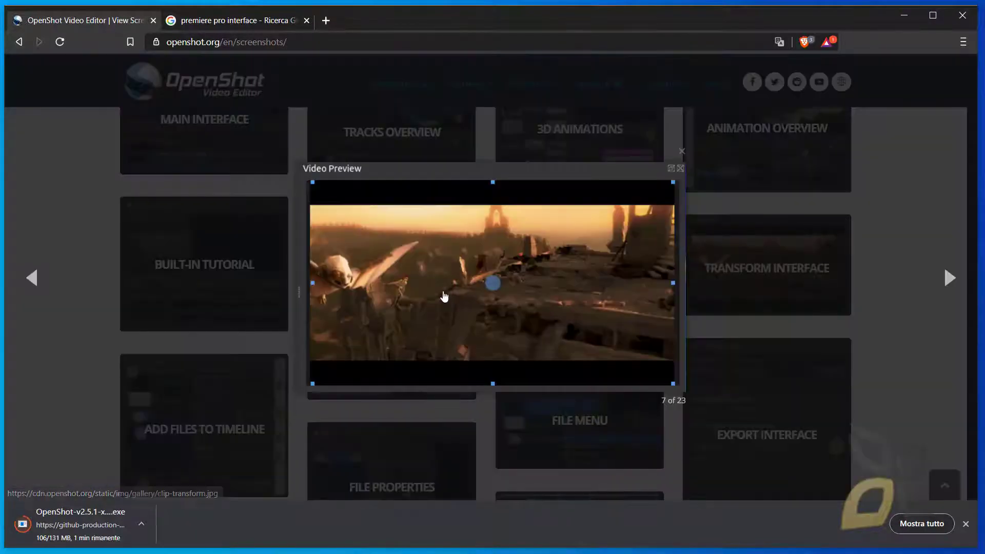
pyautogui.click(492, 289)
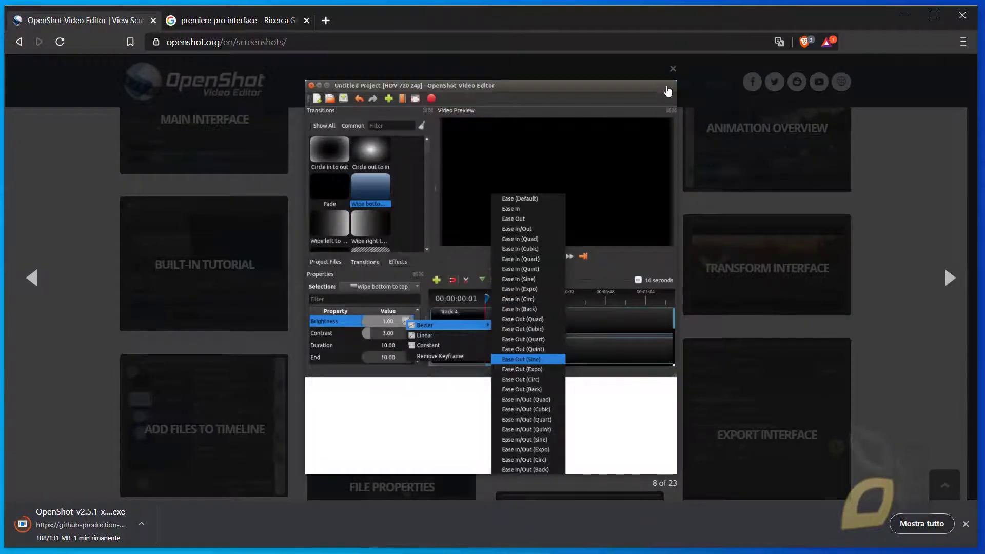
pyautogui.click(673, 69)
# Enlarge and close the Add Files to Timeline and File Properties screenshots, and browse the remaining gallery thumbnails
pyautogui.scroll(-3, 763, 376)
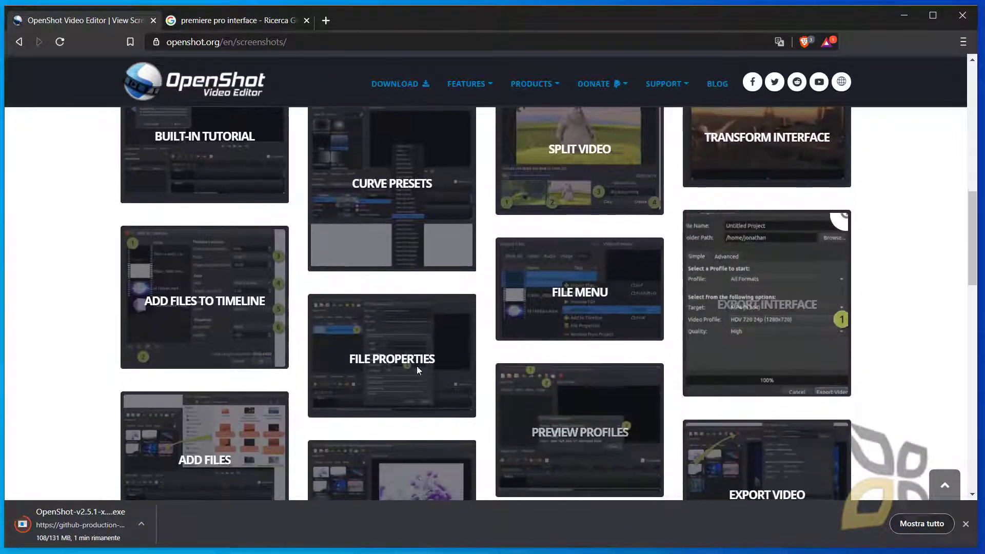
pyautogui.click(281, 280)
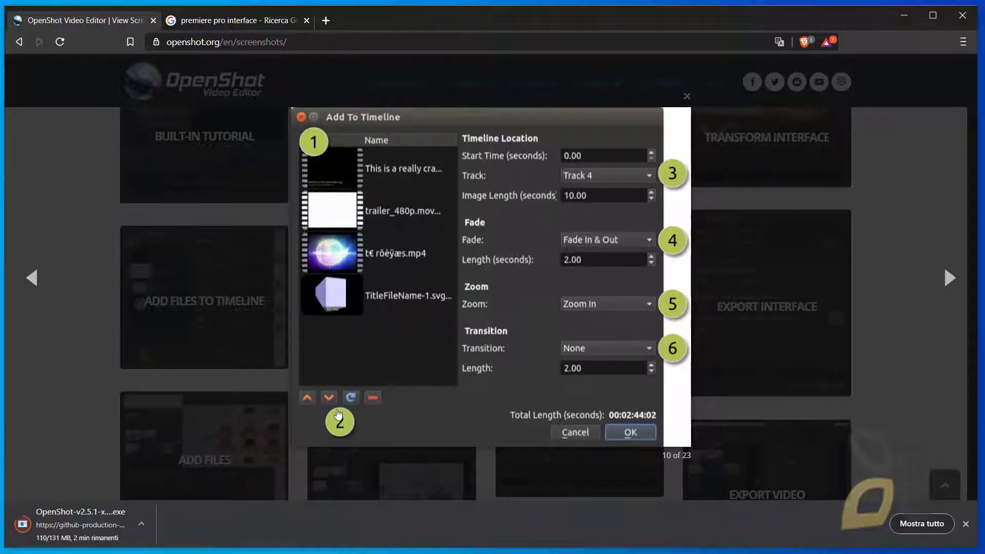
pyautogui.click(734, 167)
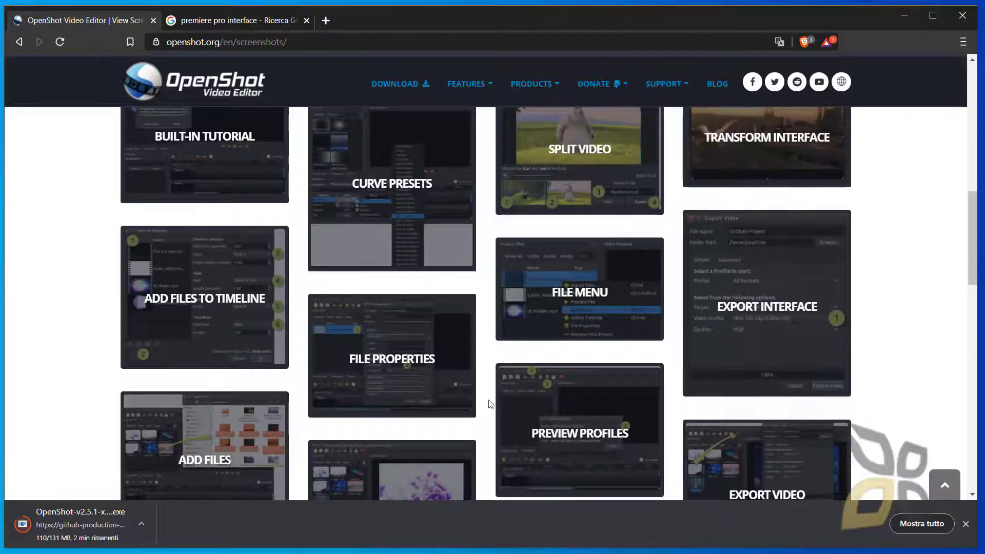
pyautogui.scroll(-2, 413, 200)
pyautogui.click(412, 198)
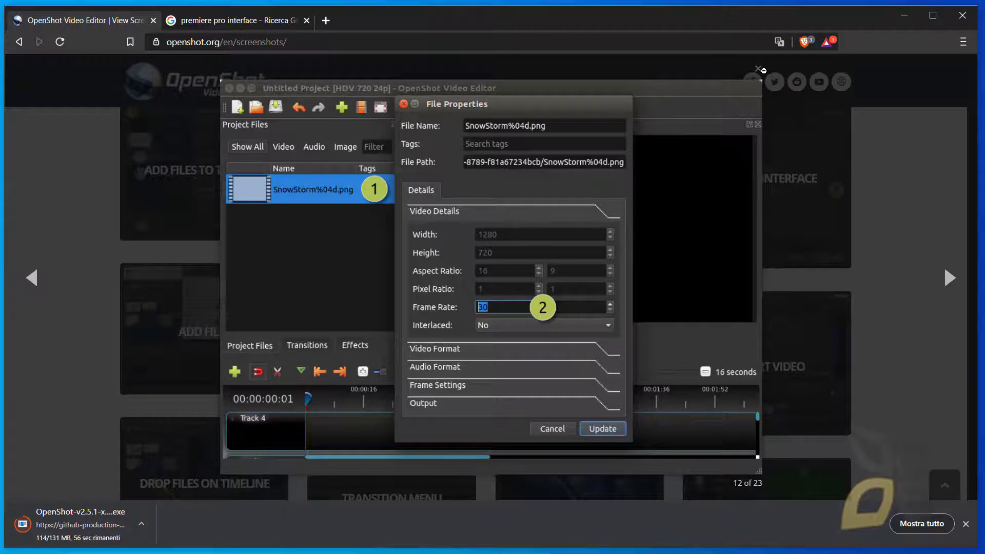
pyautogui.click(759, 68)
pyautogui.scroll(-1, 691, 387)
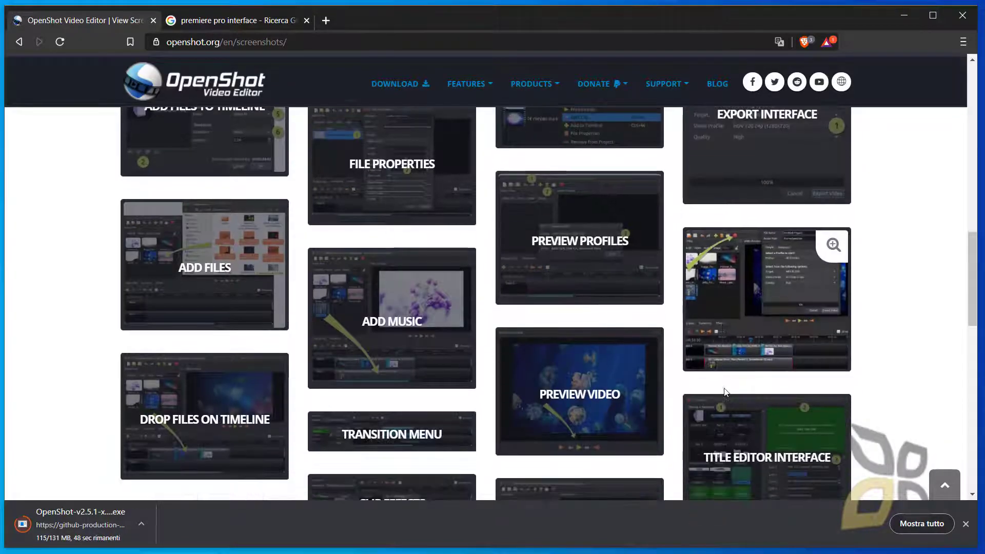
pyautogui.scroll(-1, 613, 264)
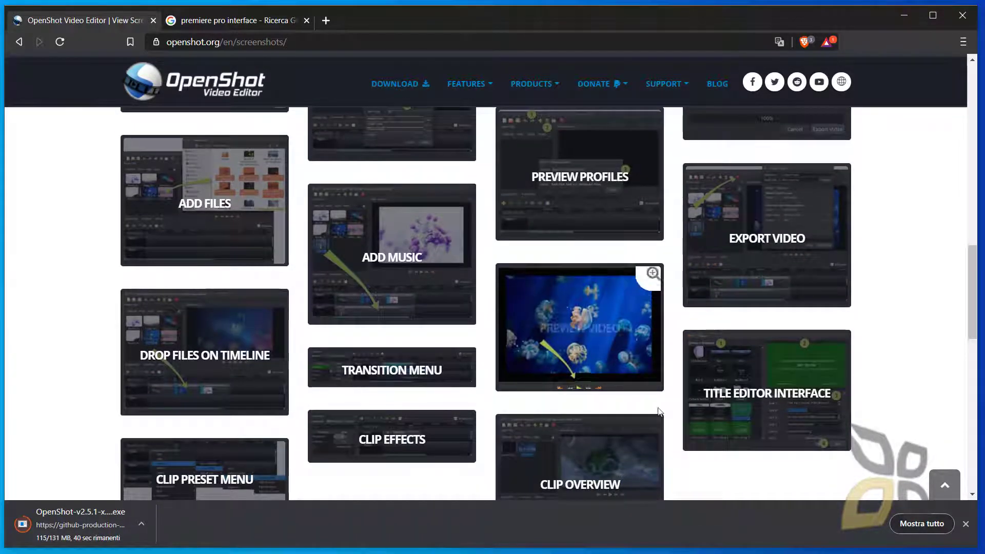
pyautogui.scroll(-1, 914, 363)
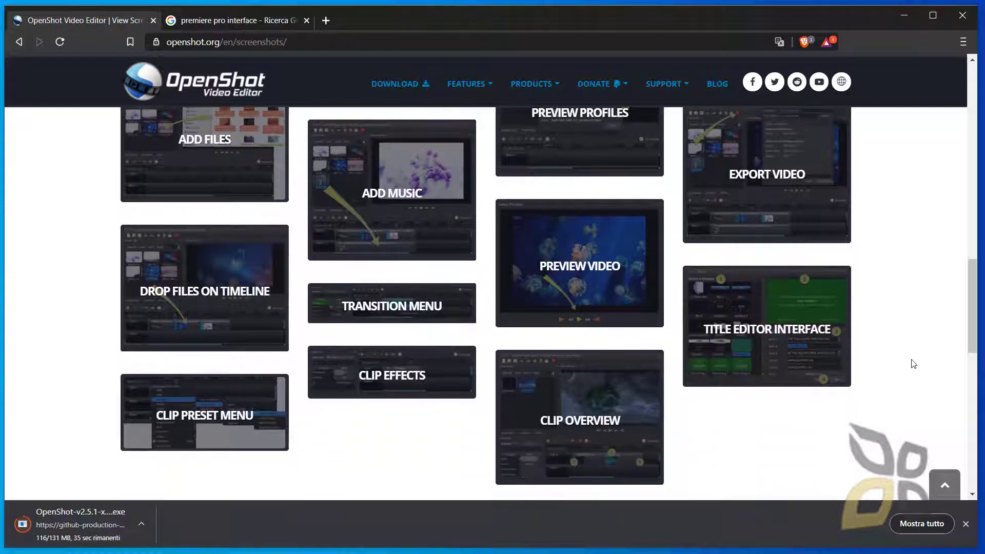
pyautogui.scroll(1, 914, 364)
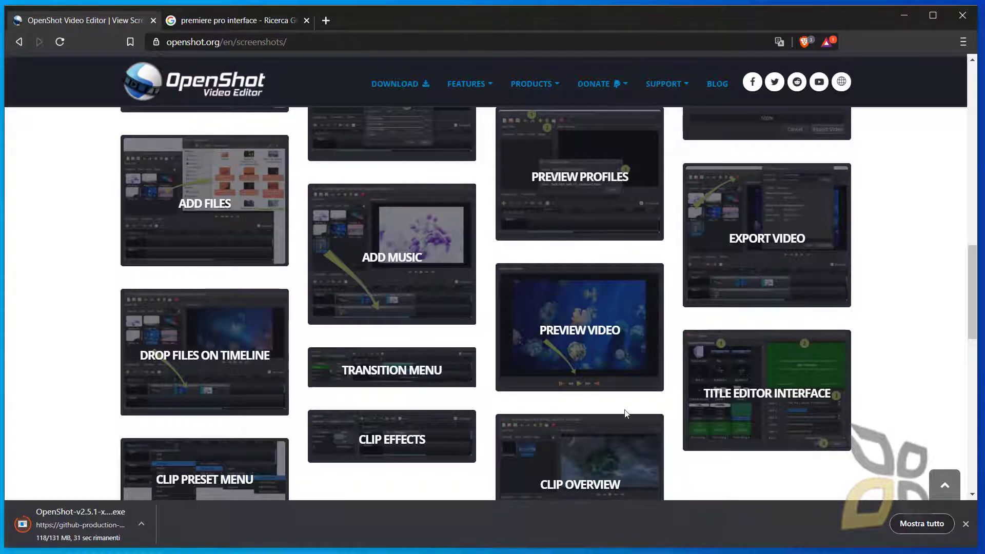
# View the enlarged Transition Menu and Title Editor Interface screenshots, closing each after viewing
pyautogui.click(464, 372)
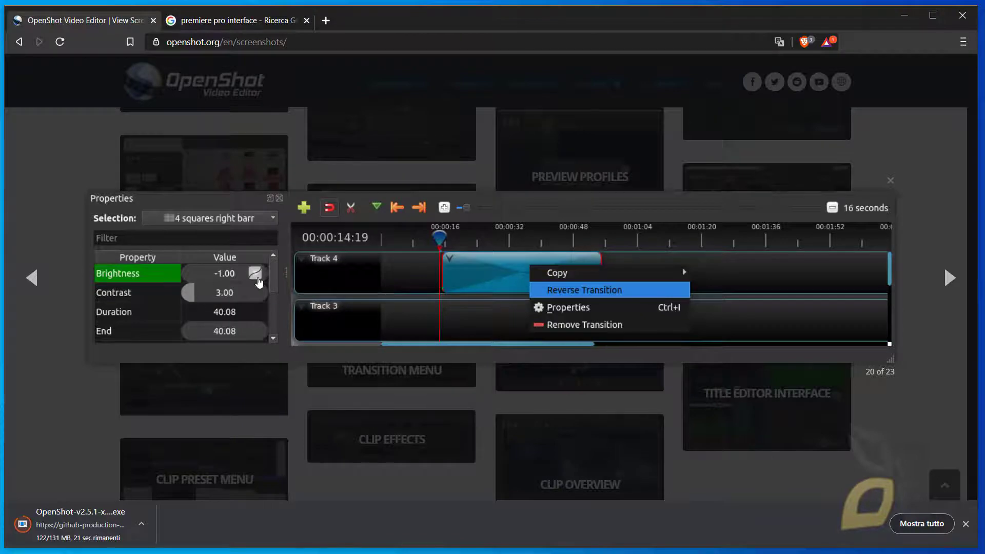
pyautogui.click(893, 177)
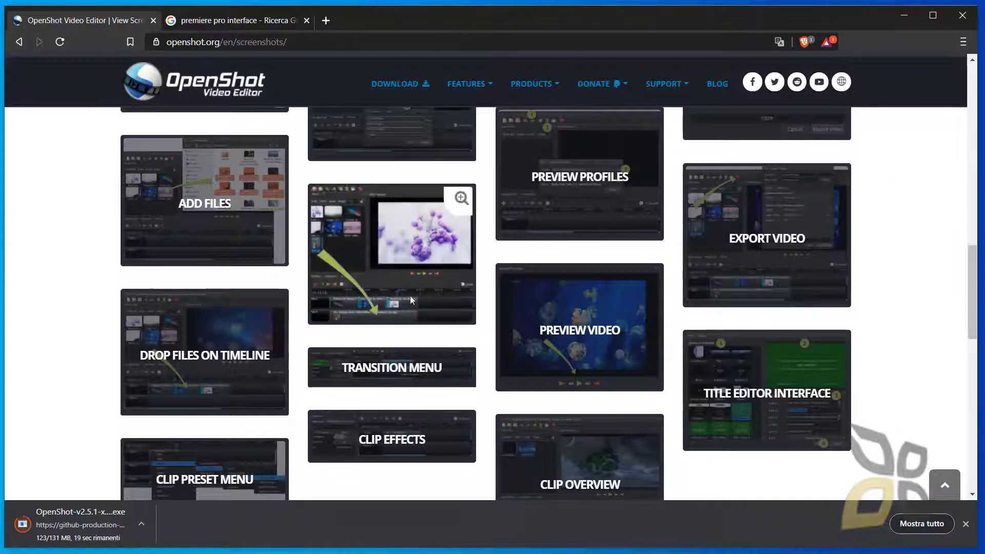
pyautogui.scroll(-1, 551, 349)
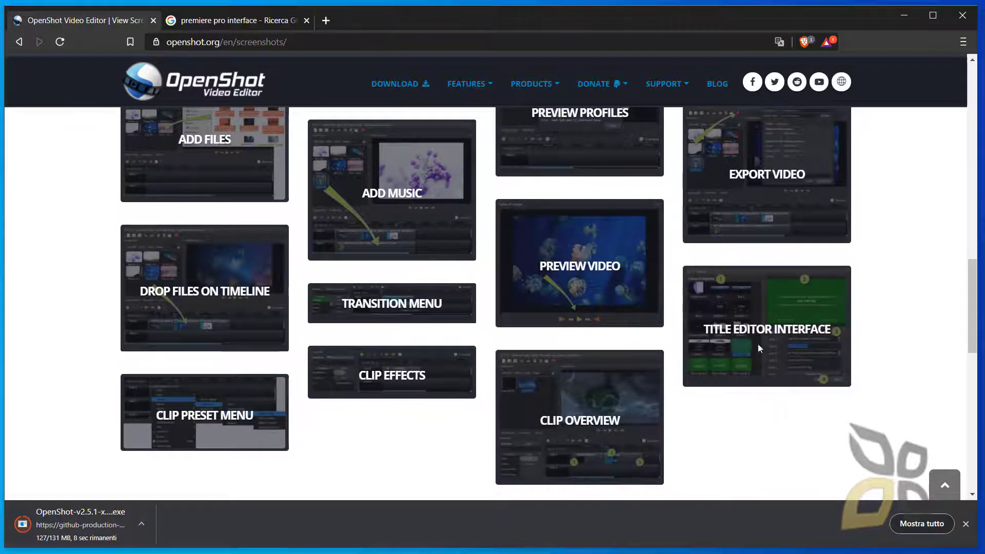
pyautogui.click(823, 306)
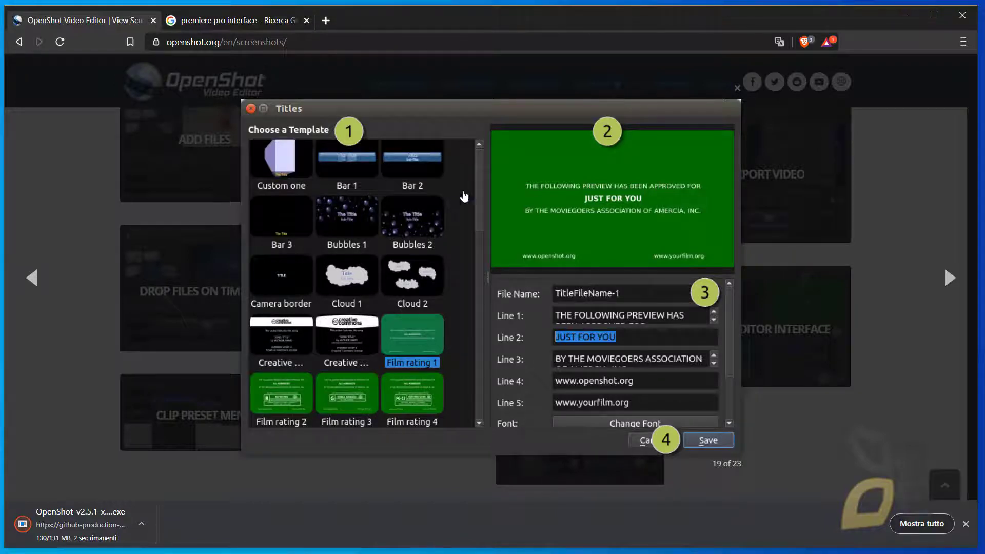
pyautogui.click(738, 89)
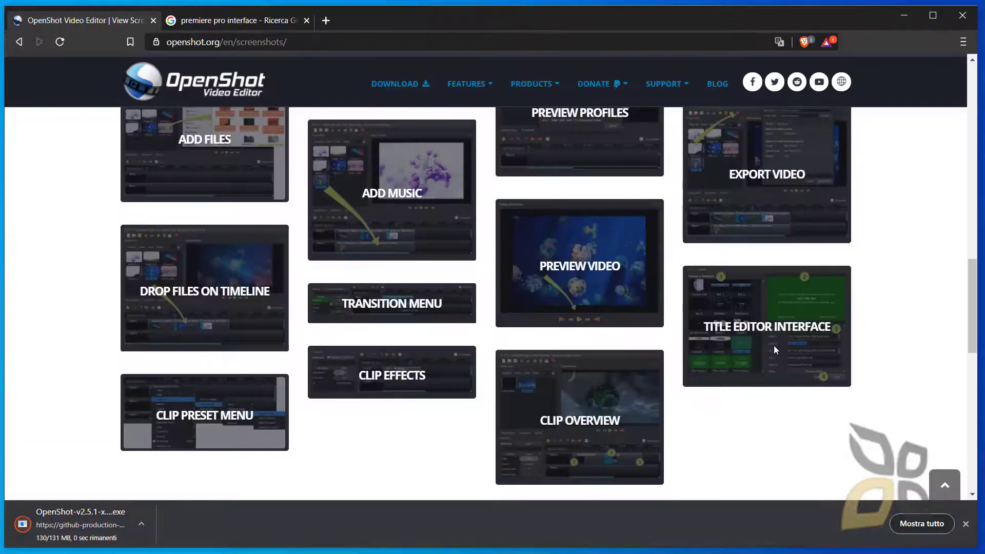
# Enlarge the Clip Preset Menu and Clip Effects screenshots in turn, closing each one after examining it
pyautogui.scroll(-1, 370, 405)
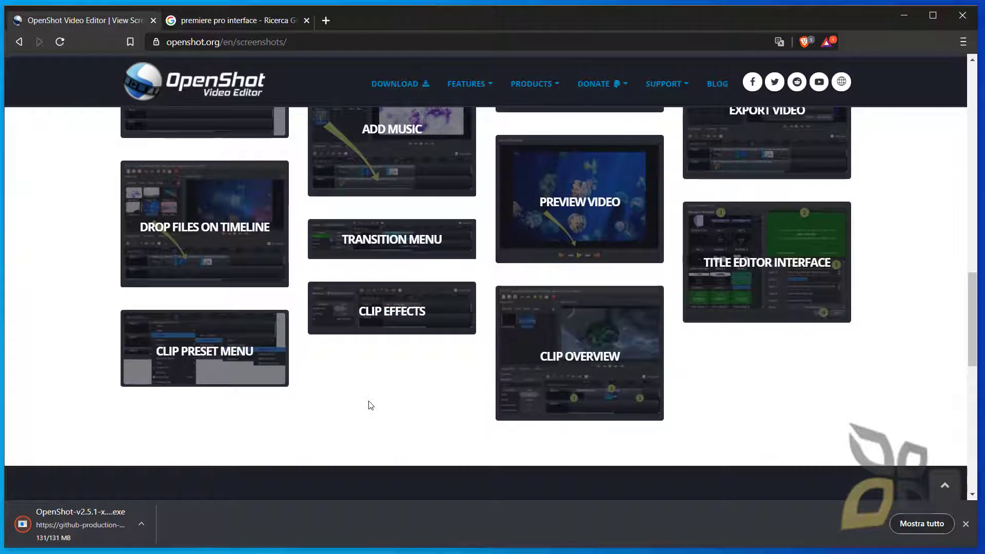
pyautogui.click(269, 329)
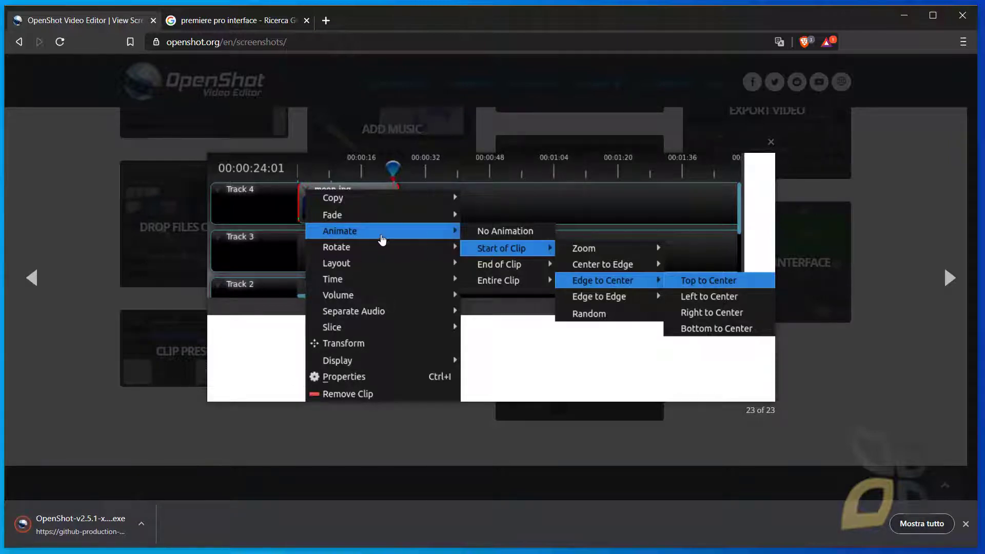
pyautogui.click(774, 143)
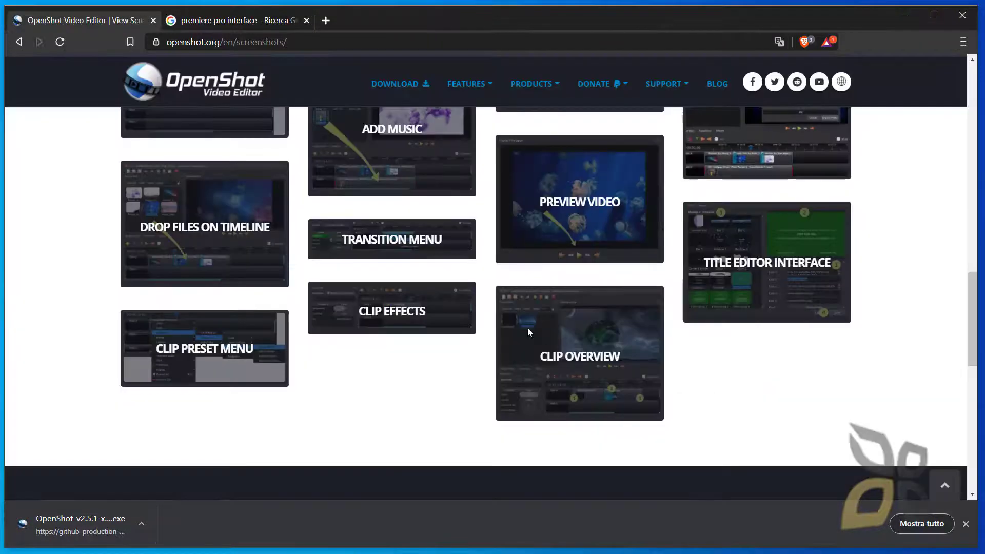
pyautogui.click(469, 301)
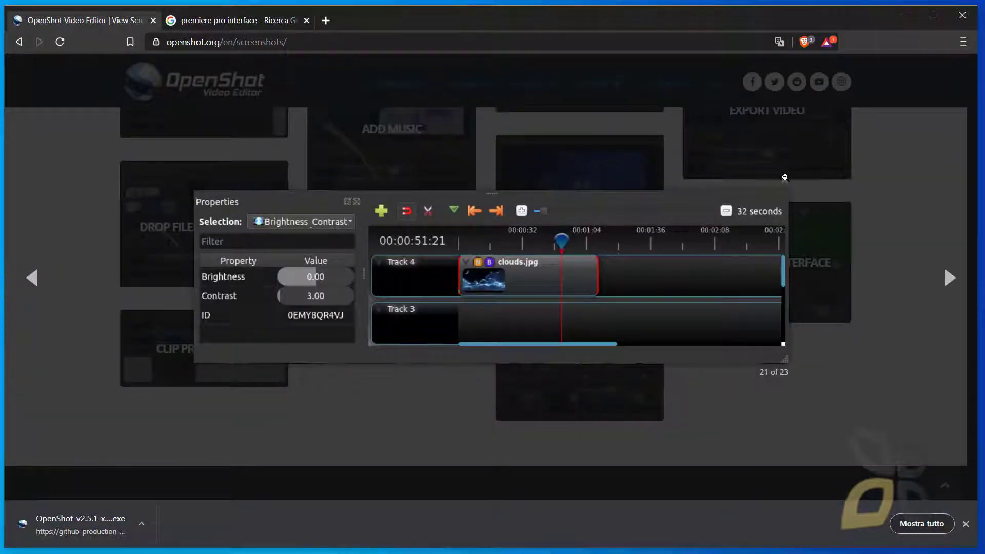
pyautogui.click(785, 177)
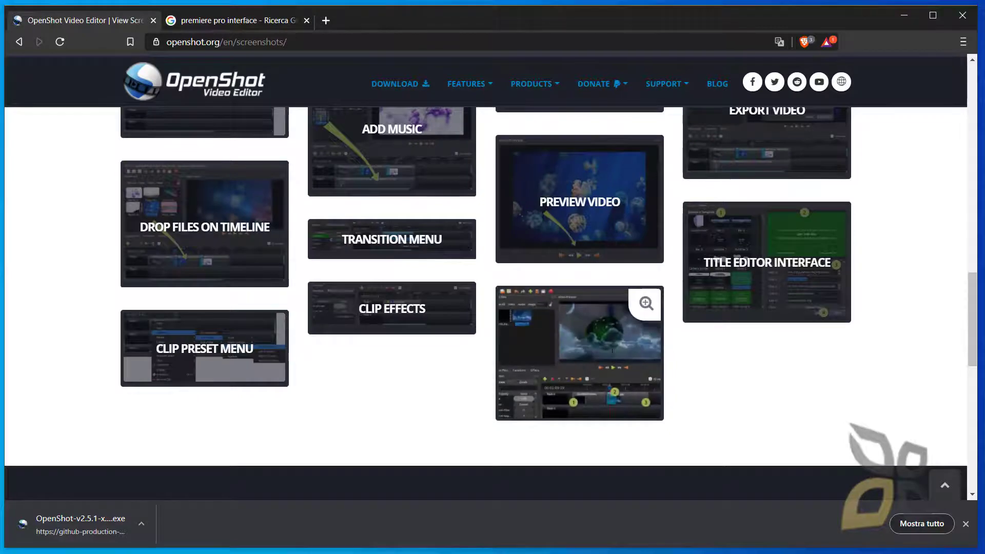
# Enlarge the Clip Overview screenshot, advance to the following gallery image and close the viewer
pyautogui.click(639, 310)
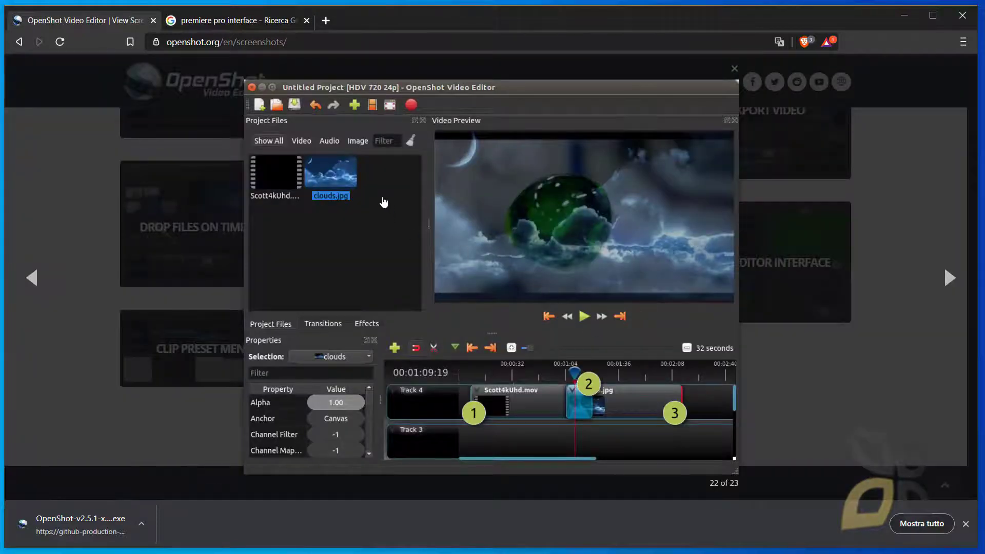
pyautogui.click(950, 278)
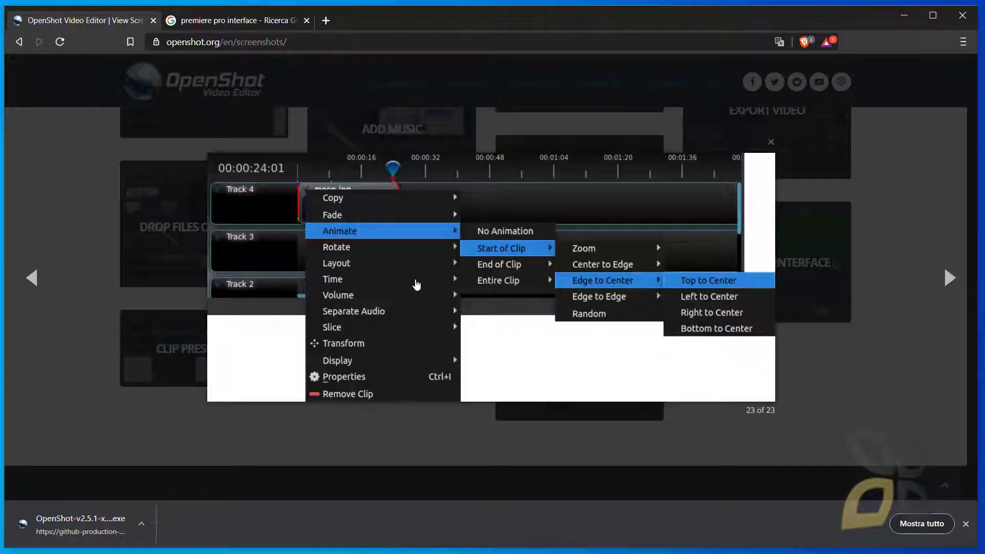
pyautogui.click(771, 142)
# Visit the website's Videos page and go on from there to the User Guide page
pyautogui.scroll(5, 458, 359)
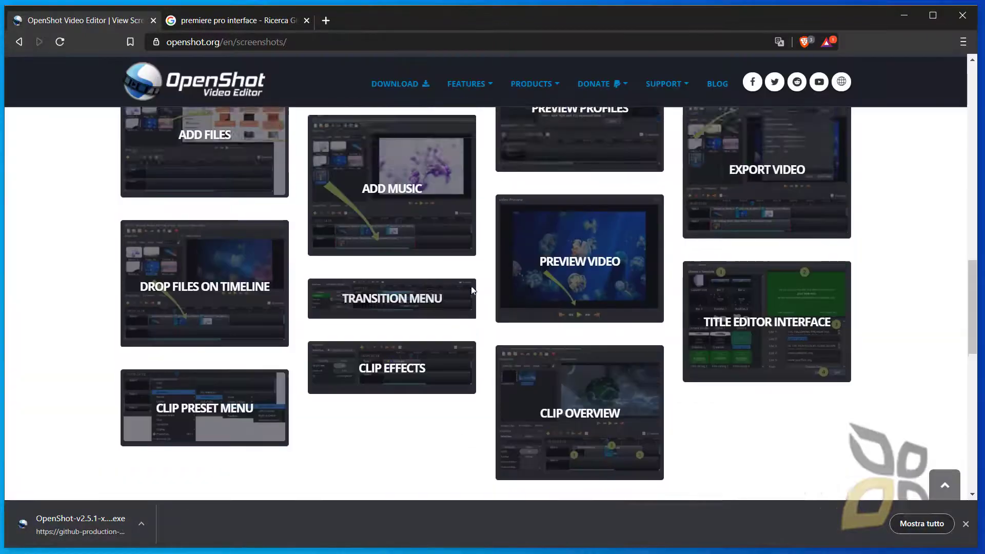
pyautogui.scroll(8, 459, 316)
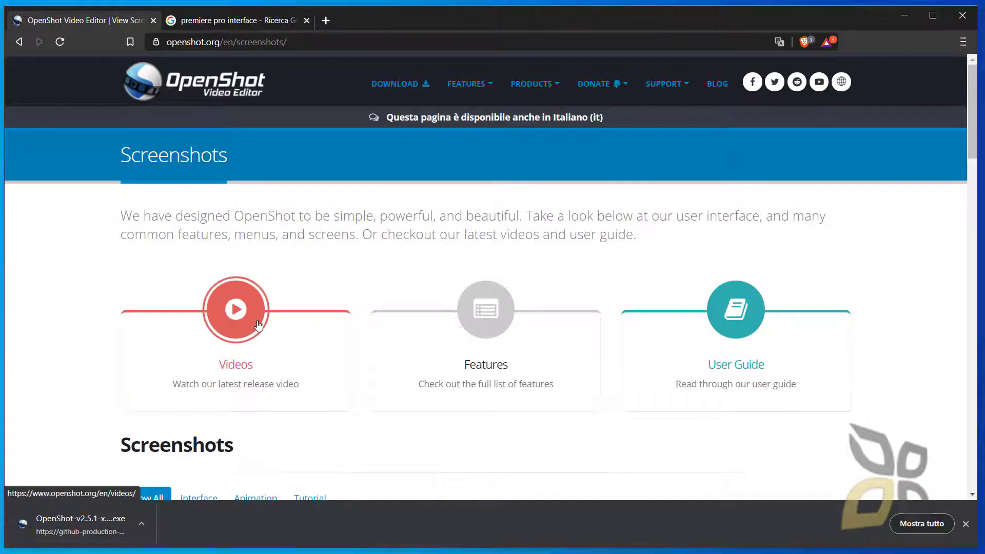
pyautogui.scroll(-1, 260, 334)
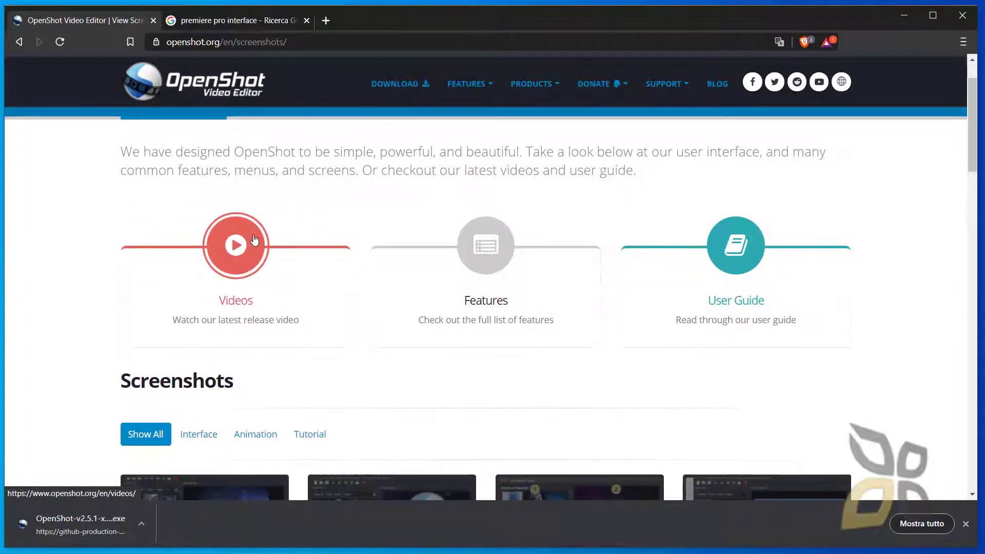
pyautogui.scroll(-2, 294, 306)
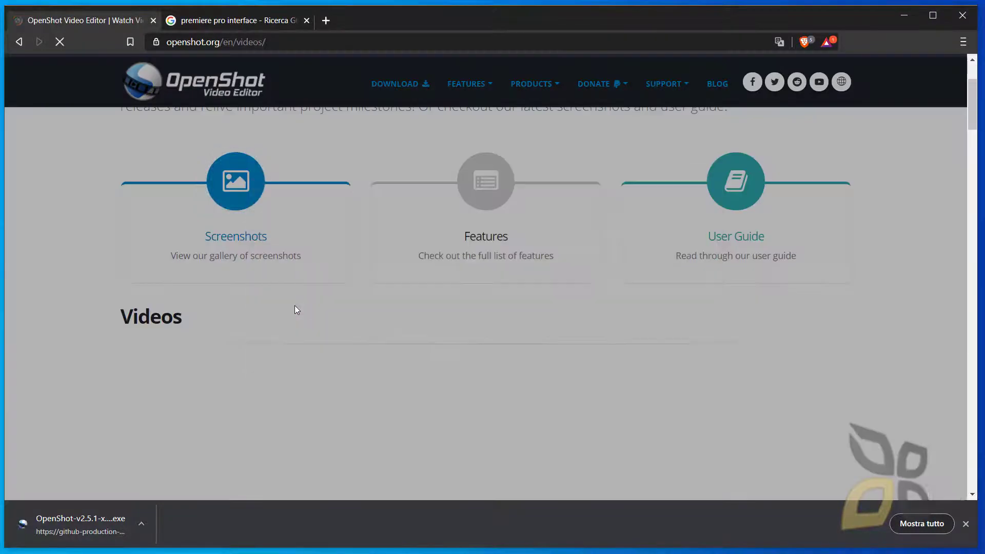
pyautogui.click(699, 187)
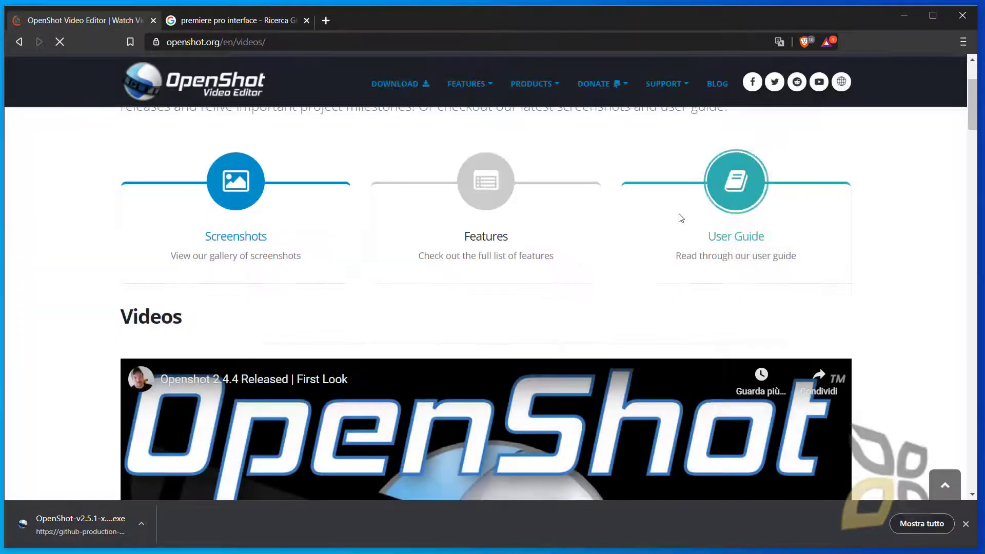
pyautogui.click(754, 179)
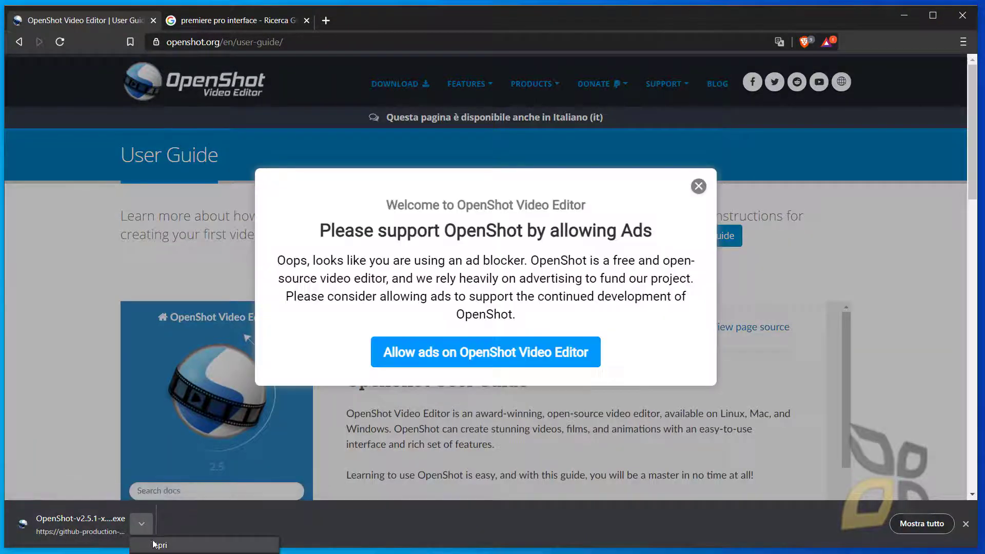
# Show the downloaded installer in its folder, launch OpenShot-v2.5.1-x86_64 and minimize the Download folder window
pyautogui.click(87, 532)
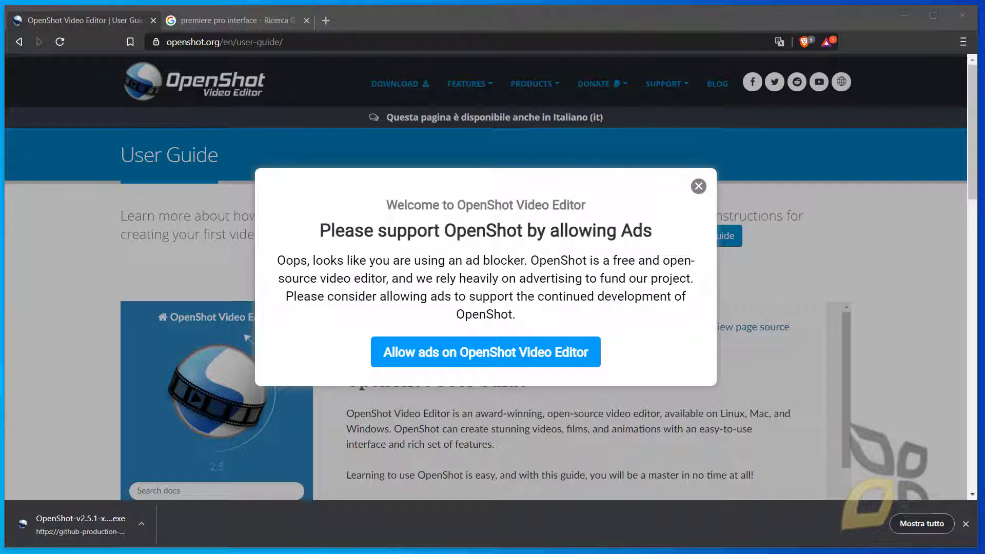
pyautogui.moveTo(5, 220); pyautogui.dragTo(167, 208)
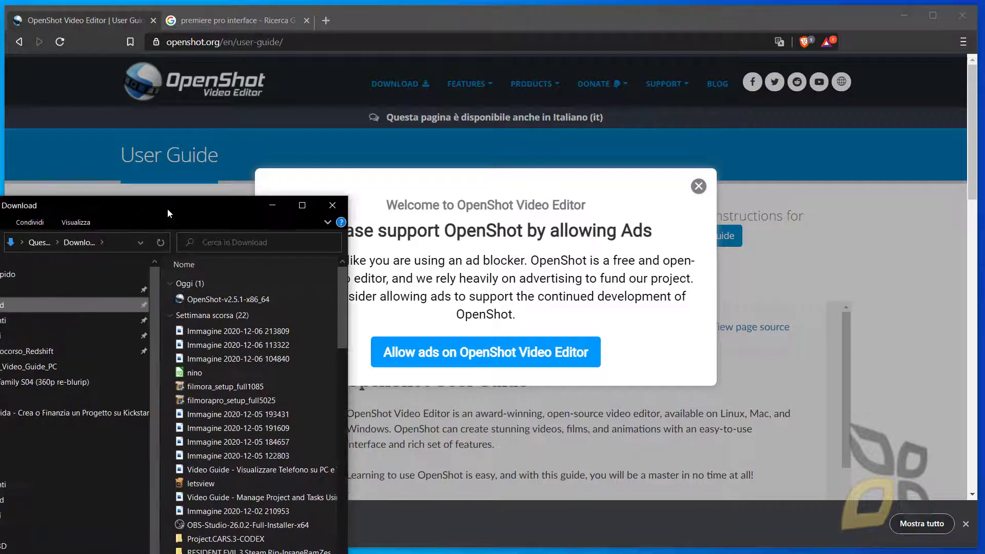
pyautogui.doubleClick(238, 301)
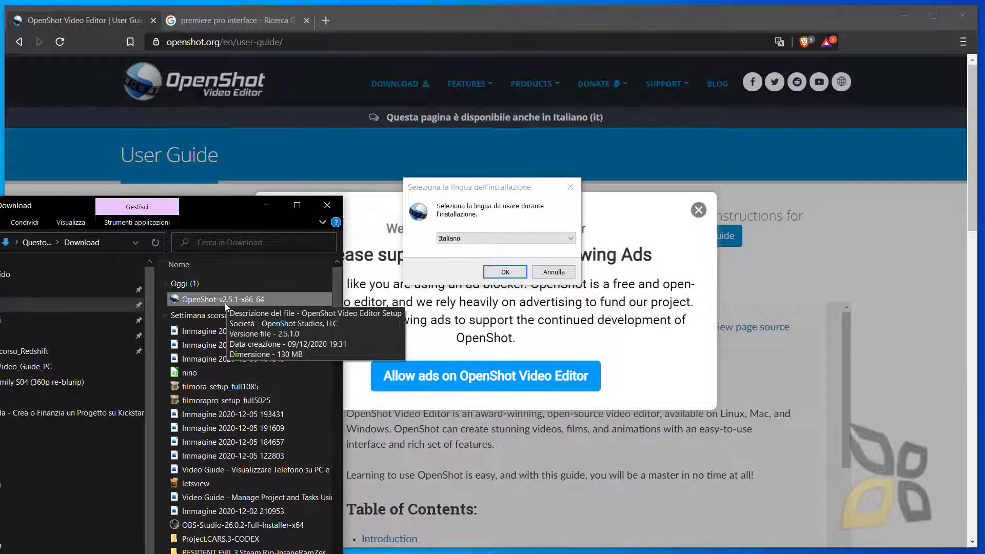
pyautogui.click(272, 206)
# Set the installation language to English and proceed to the setup wizard
pyautogui.click(485, 238)
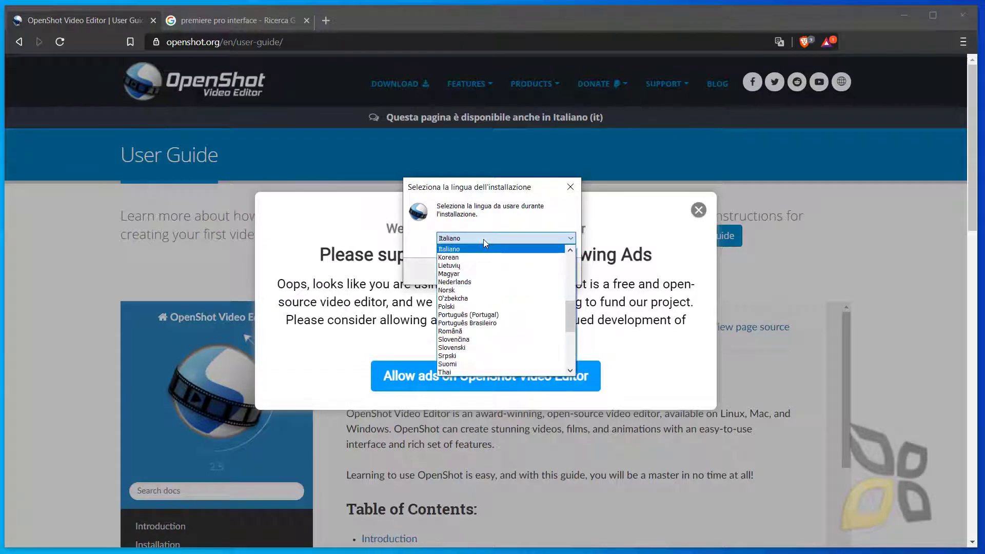
pyautogui.scroll(2, 491, 318)
pyautogui.scroll(1, 490, 318)
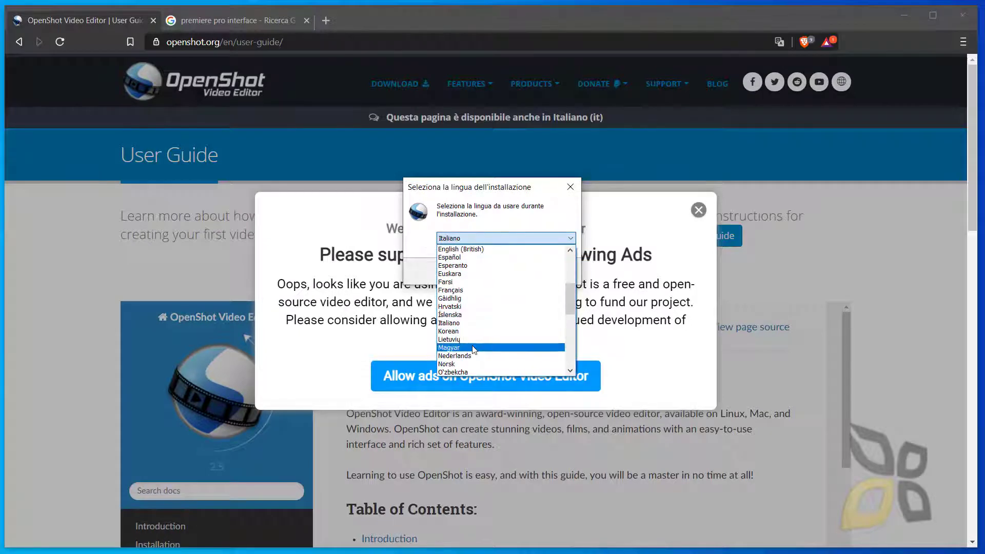
pyautogui.scroll(1, 473, 308)
pyautogui.click(451, 265)
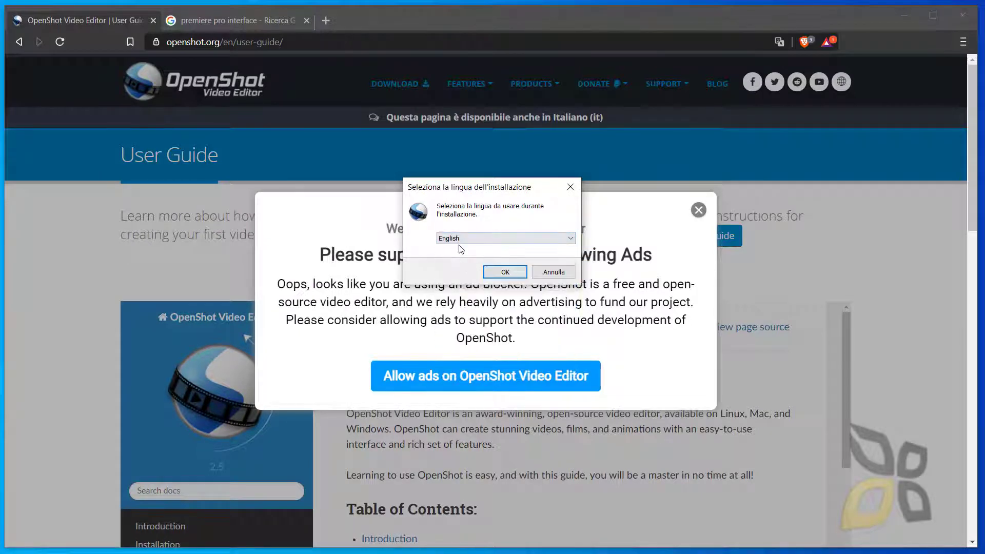
pyautogui.click(499, 269)
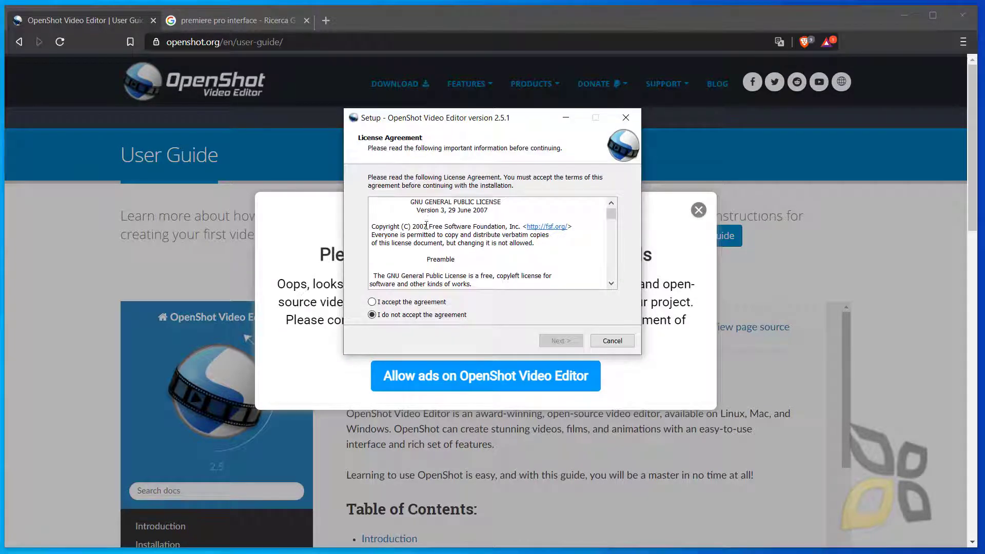
# Accept the license agreement and start the installation in C:\Program Files\OpenShot Video Editor with all three additional tasks enabled
pyautogui.click(390, 303)
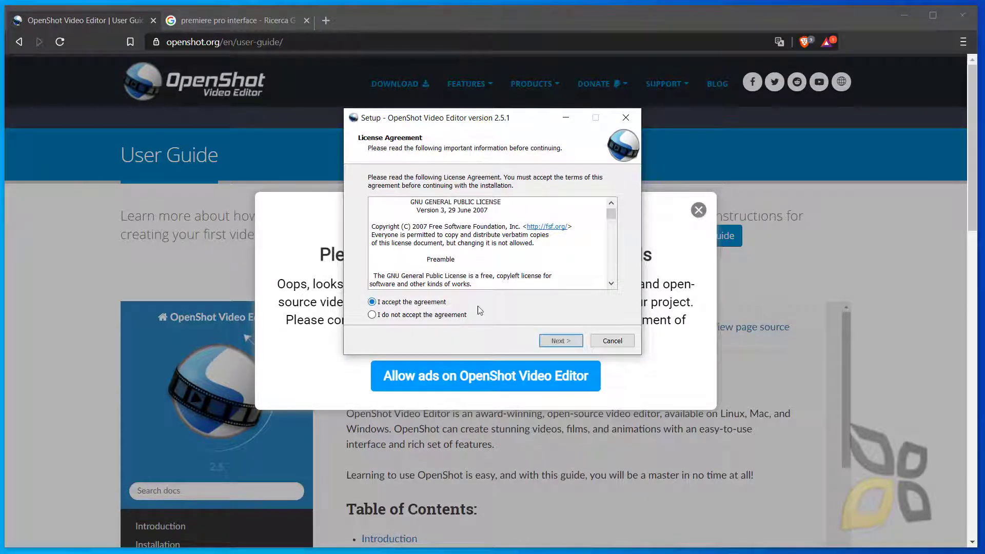
pyautogui.click(561, 341)
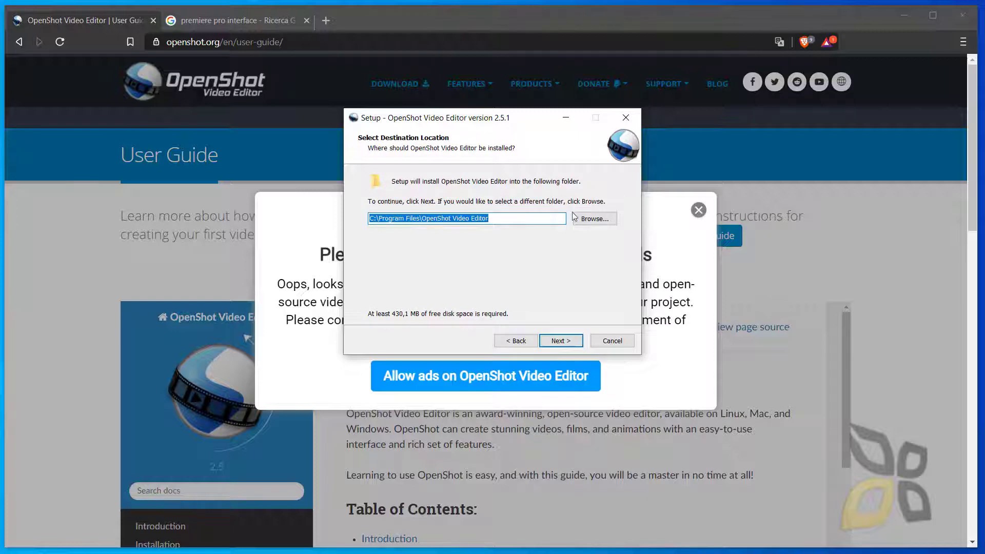
pyautogui.click(561, 341)
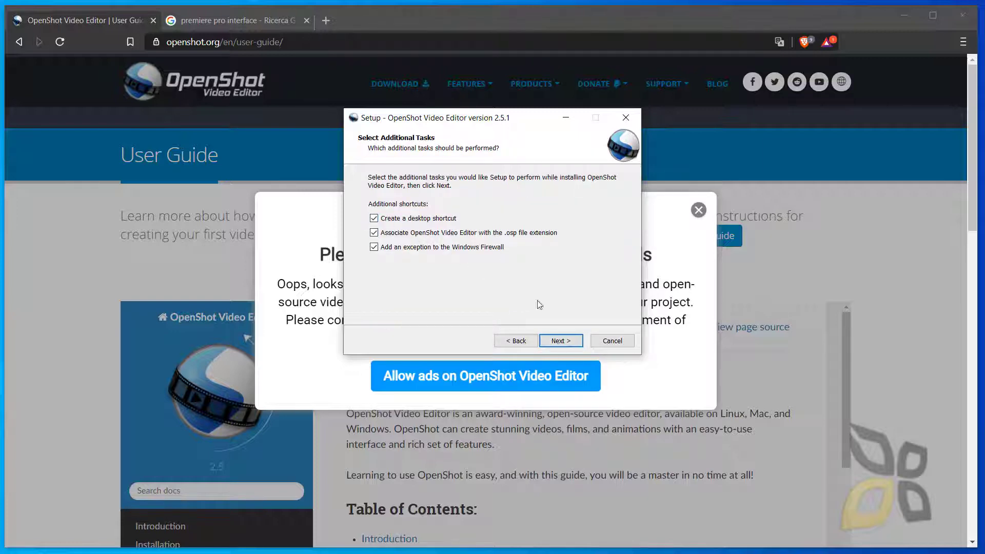
pyautogui.click(568, 343)
pyautogui.click(562, 343)
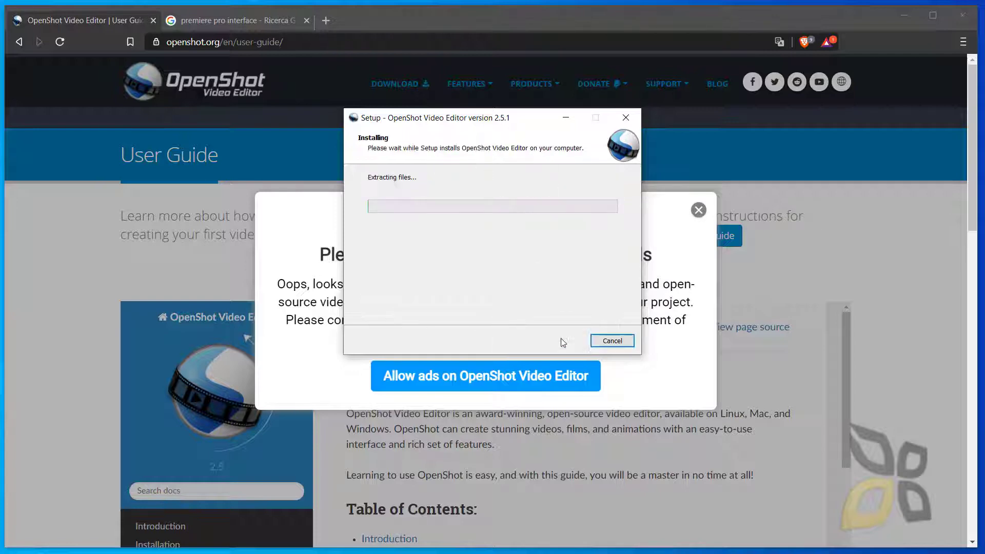
# Dismiss the website's ad-blocker notice and move the Setup window lower over the User Guide page
pyautogui.click(649, 220)
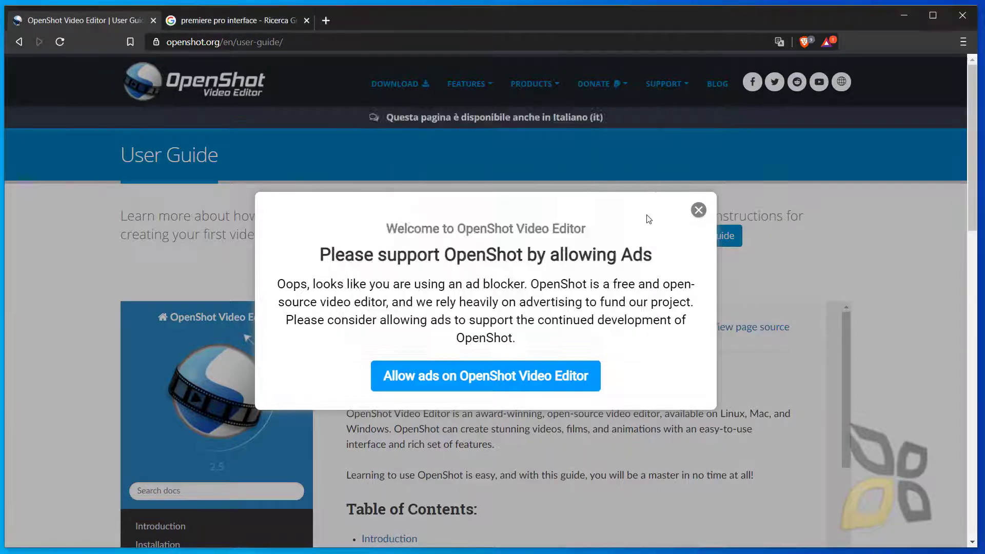
pyautogui.click(698, 210)
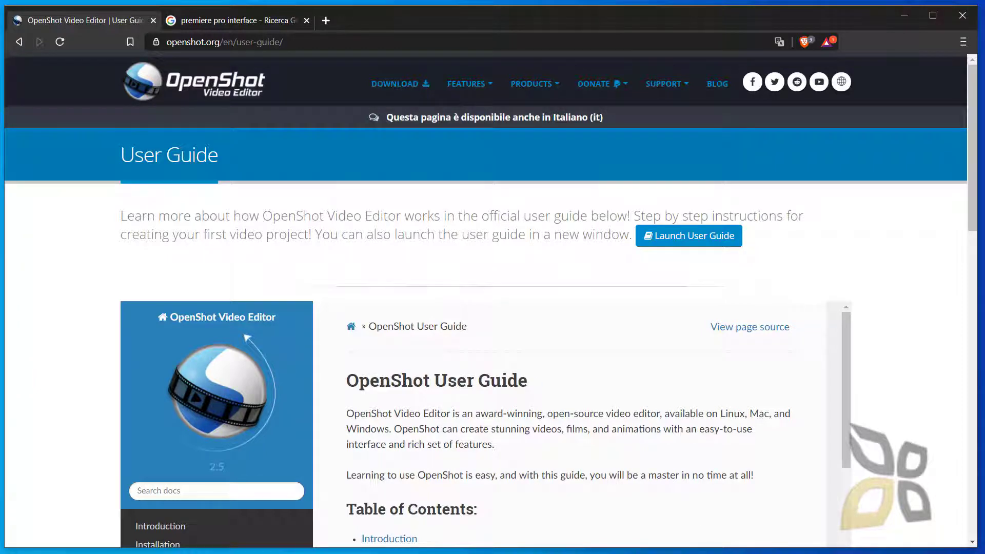
pyautogui.moveTo(501, 119); pyautogui.dragTo(489, 302)
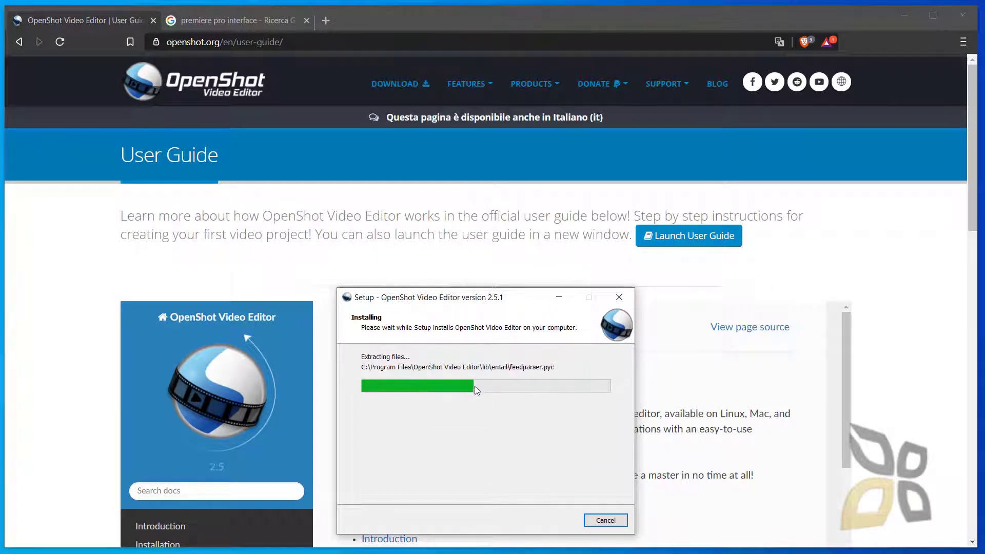
pyautogui.moveTo(420, 306); pyautogui.dragTo(429, 327)
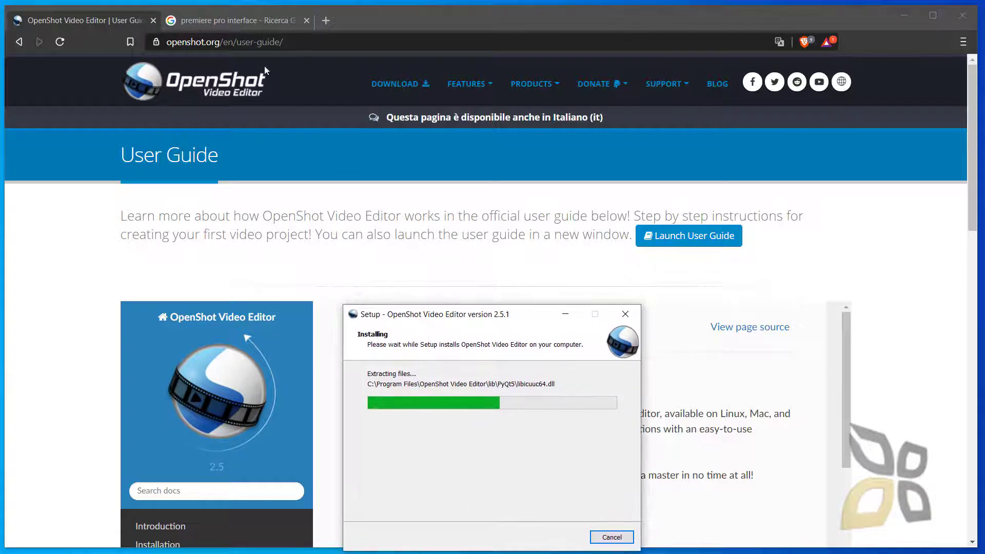
# Load pexels.com in place of the Premiere Pro image search and show its Video section
pyautogui.click(206, 20)
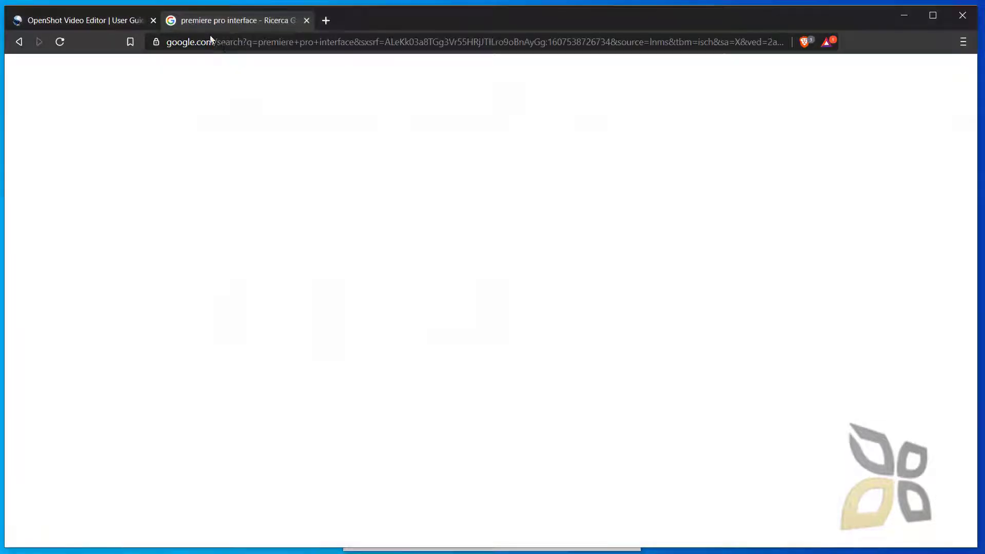
pyautogui.click(245, 42)
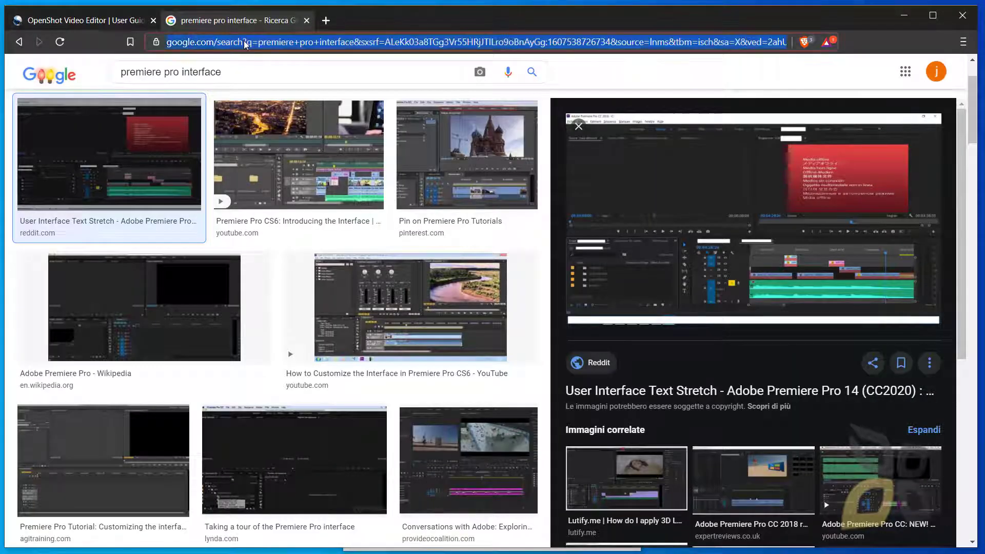
pyautogui.write('pexel')
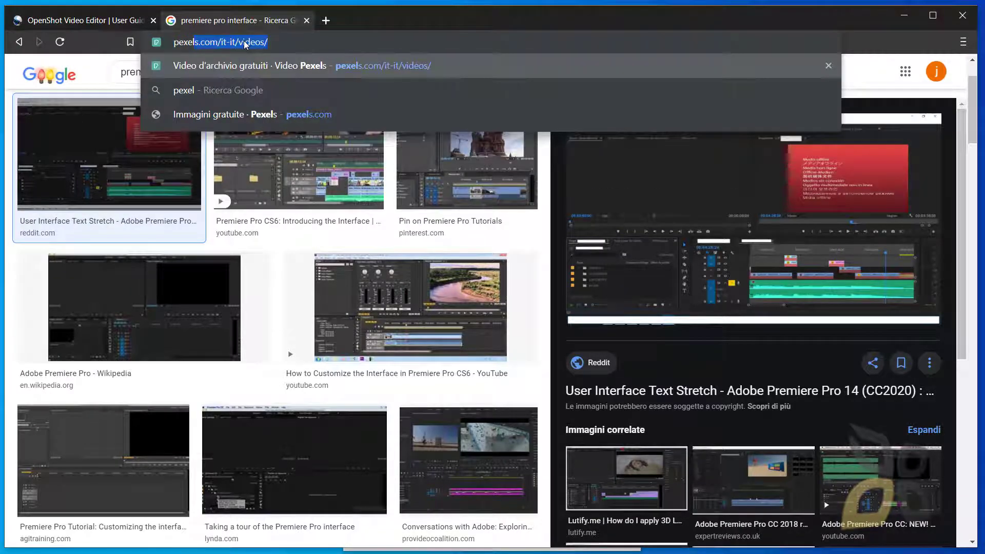
pyautogui.write('s.com')
pyautogui.press('Return')
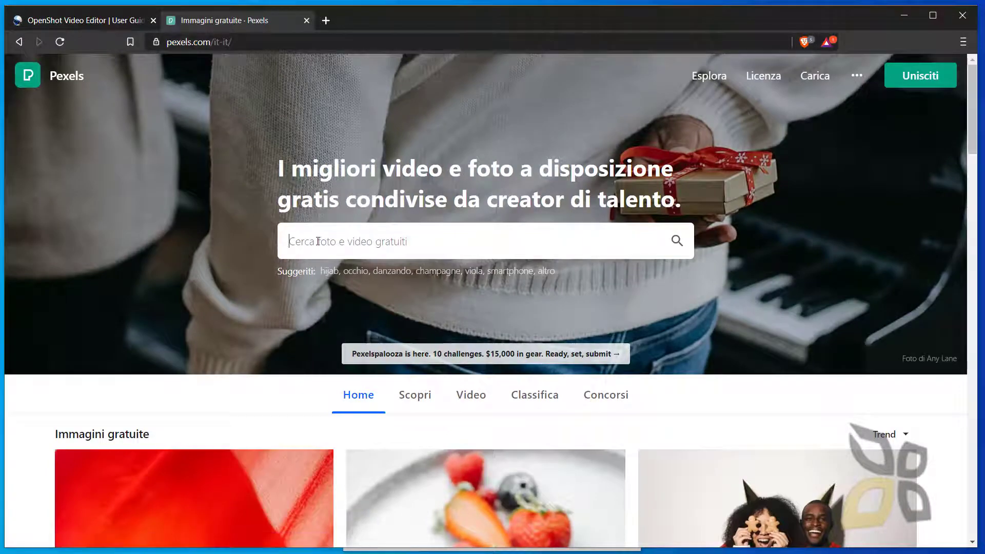
pyautogui.scroll(-3, 365, 318)
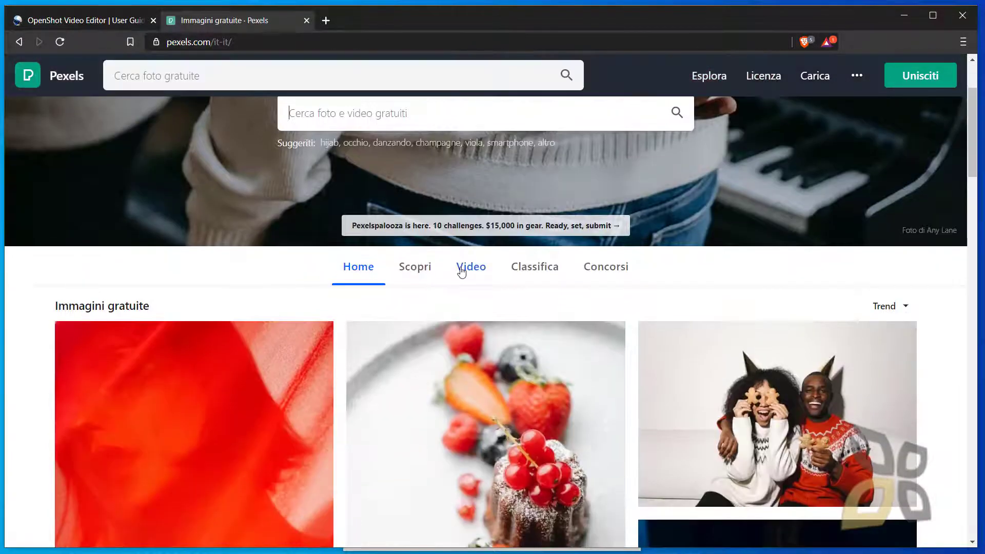
pyautogui.click(461, 271)
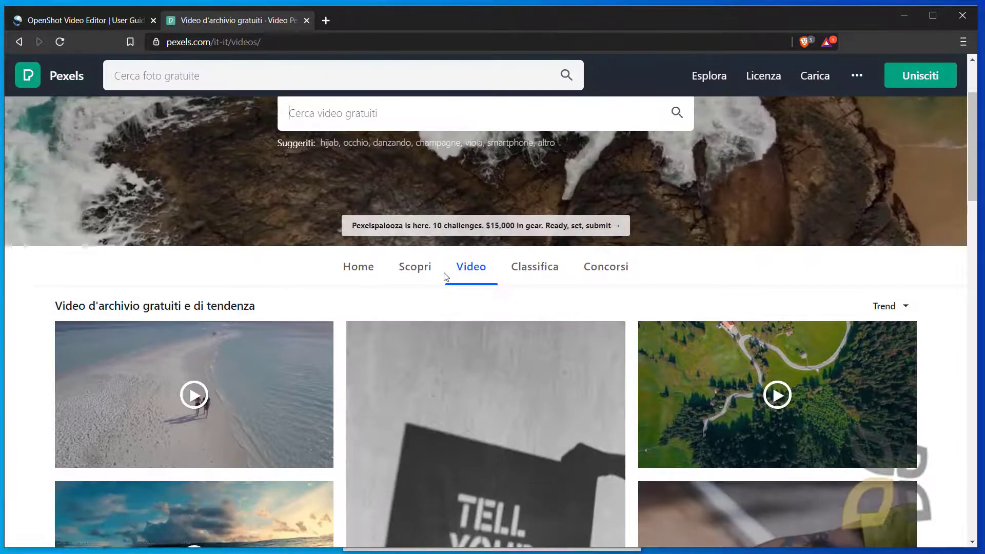
# Browse the trending free stock videos on Pexels, including the download options on their thumbnails
pyautogui.scroll(-3, 446, 278)
pyautogui.scroll(2, 451, 277)
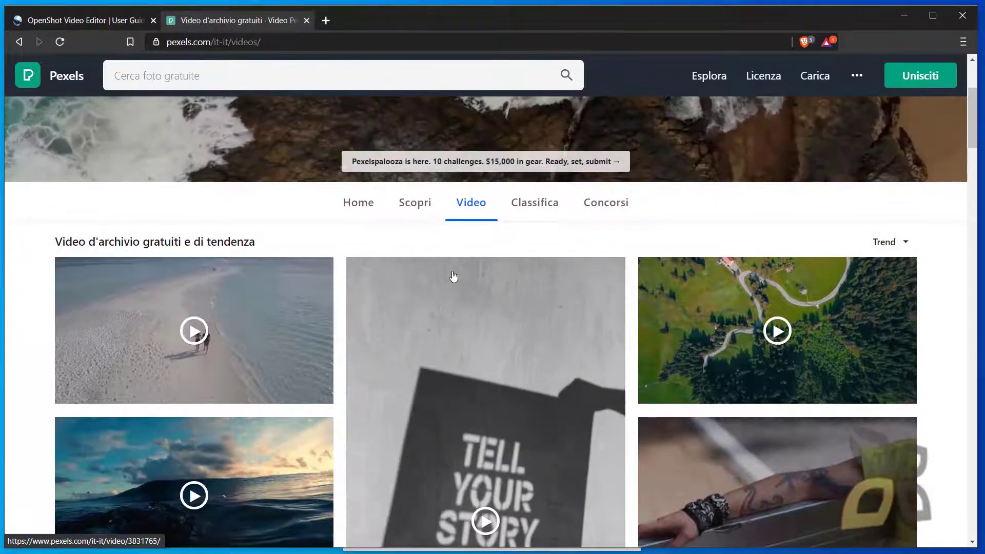
pyautogui.scroll(-1, 454, 277)
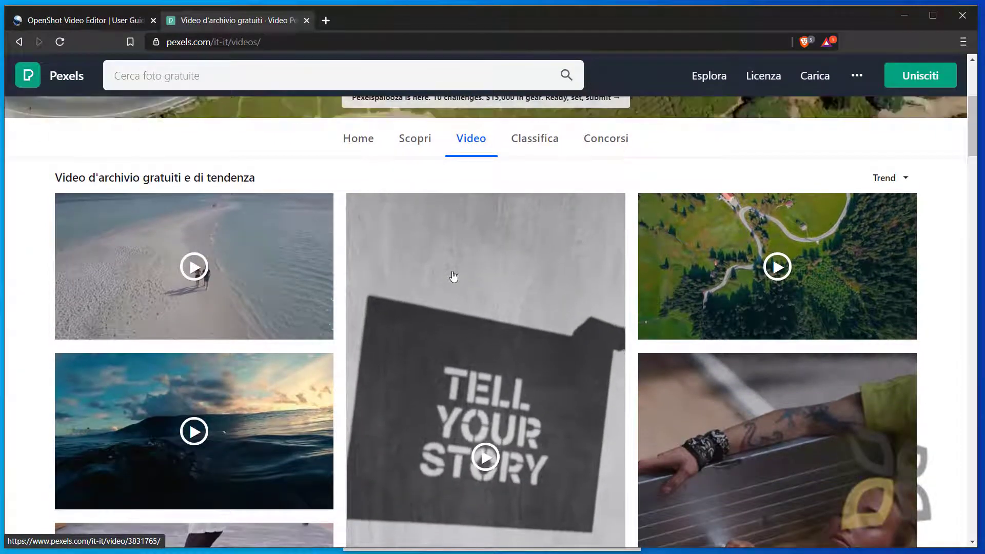
pyautogui.scroll(-5, 454, 277)
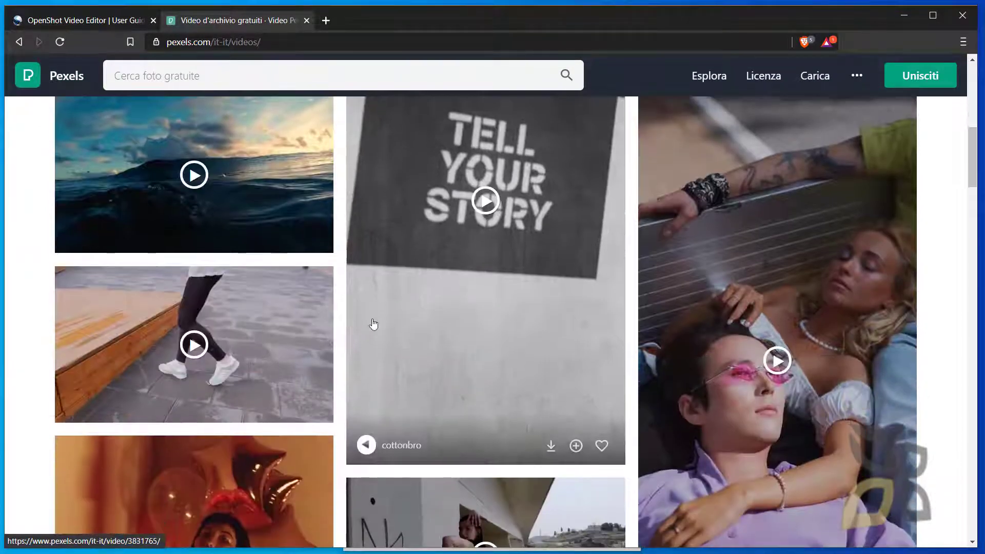
pyautogui.moveTo(261, 359)
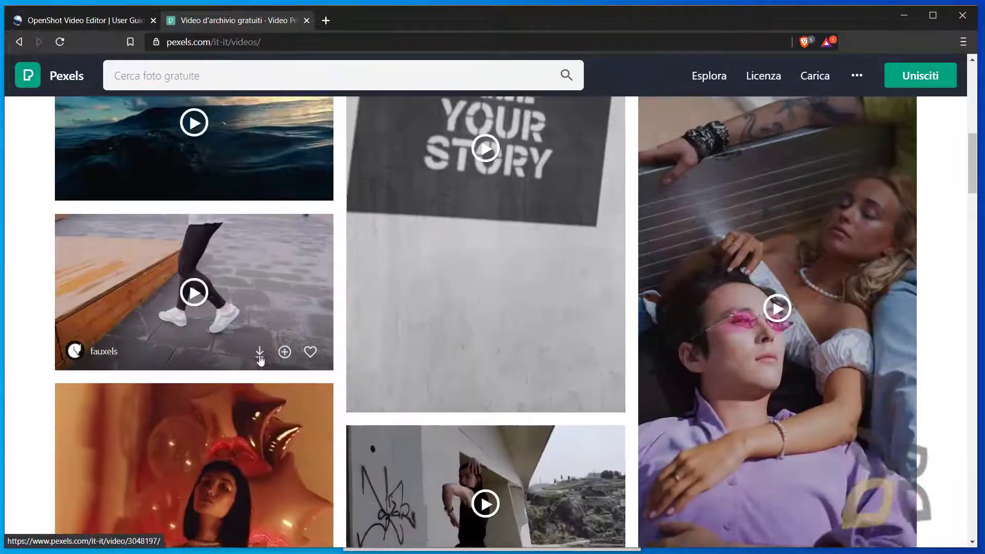
pyautogui.scroll(-15, 260, 359)
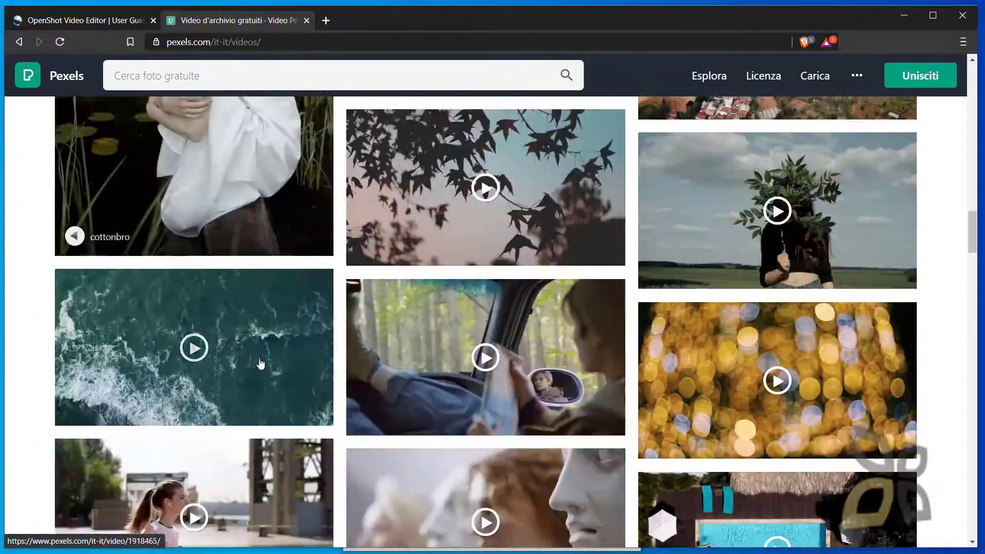
pyautogui.scroll(-11, 263, 365)
pyautogui.scroll(20, 269, 367)
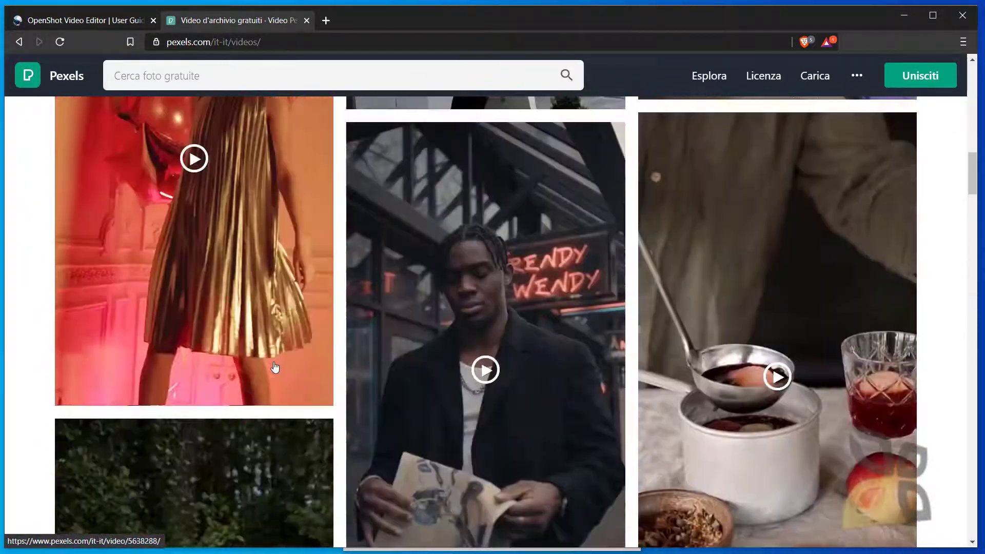
pyautogui.scroll(10, 275, 367)
pyautogui.scroll(-3, 472, 328)
pyautogui.moveTo(472, 328)
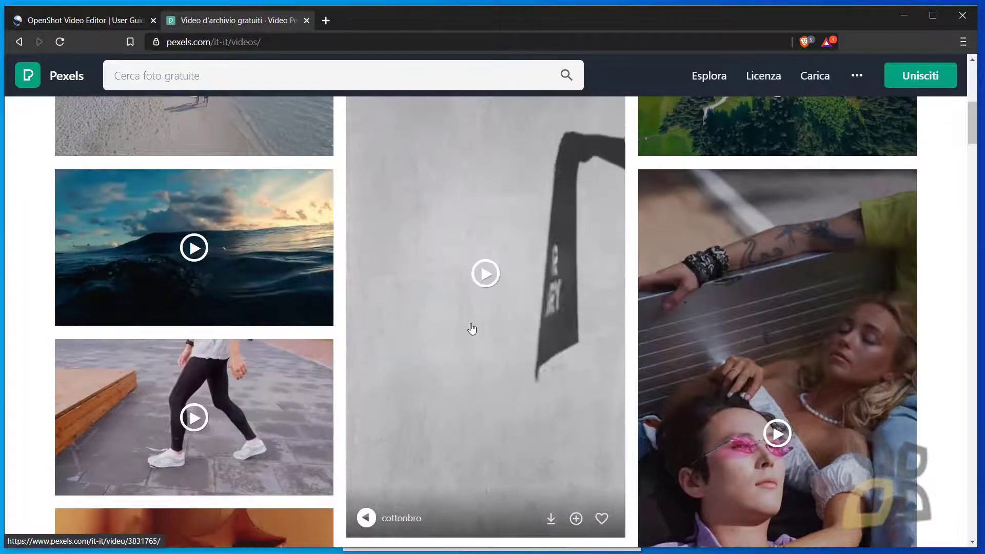
pyautogui.scroll(-1, 478, 374)
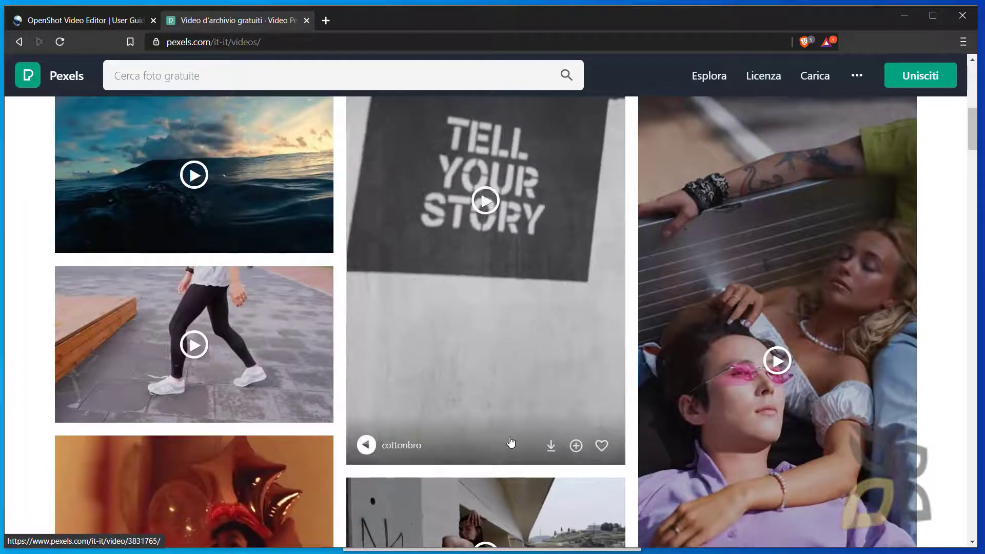
pyautogui.scroll(2, 477, 421)
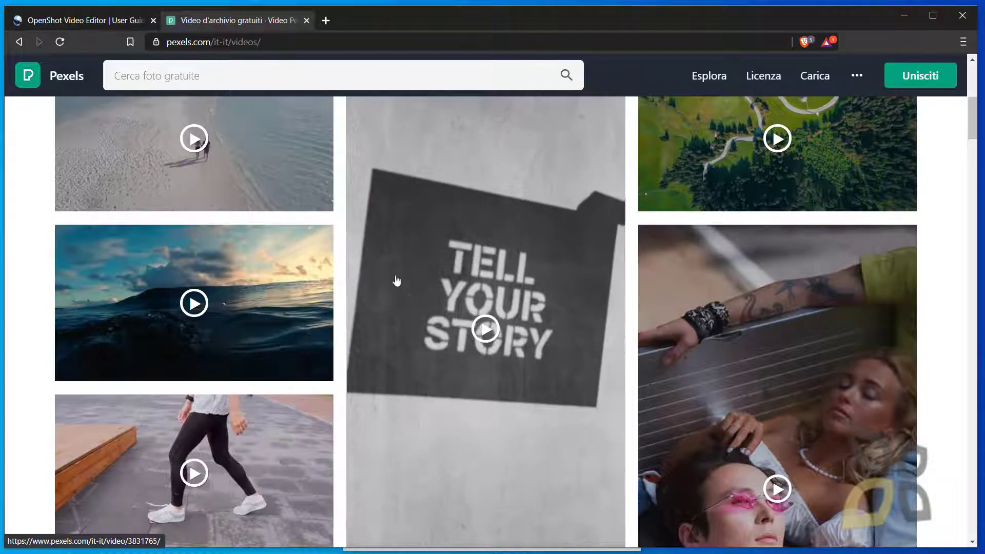
pyautogui.scroll(2, 447, 326)
pyautogui.scroll(-1, 482, 304)
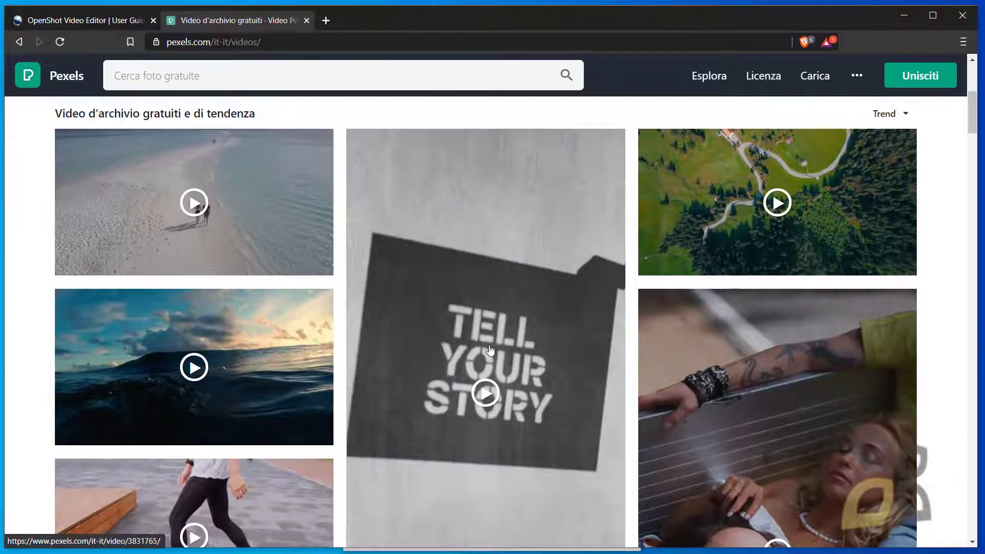
# Download the "TELL YOUR STORY" video as the MP4 file story in the Video folder and dismiss the thank-you message
pyautogui.click(490, 351)
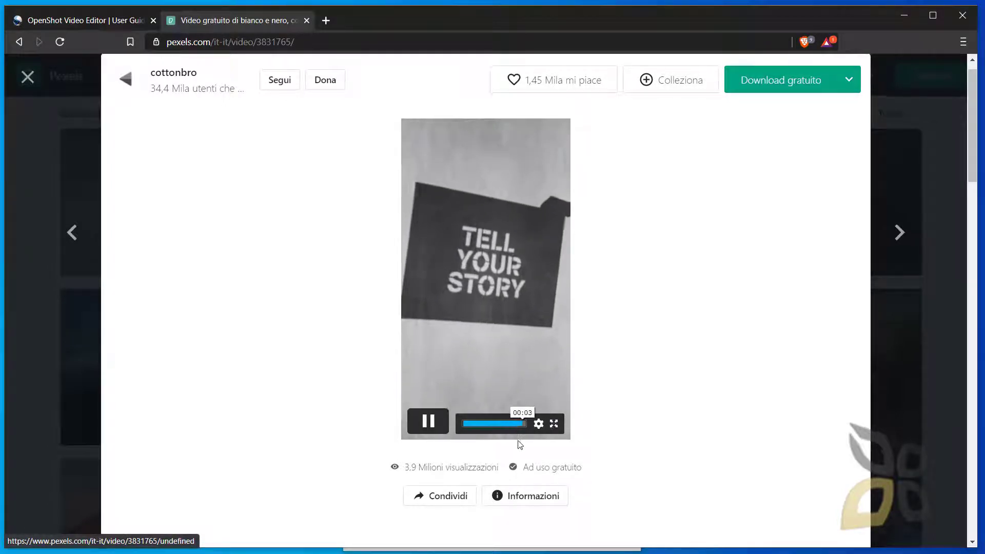
pyautogui.scroll(-3, 520, 444)
pyautogui.scroll(3, 510, 418)
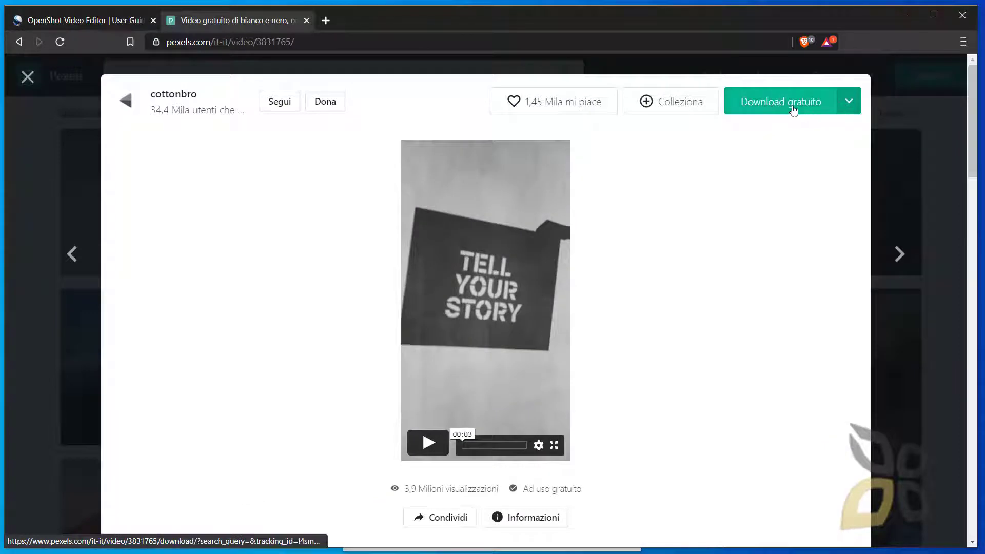
pyautogui.click(789, 112)
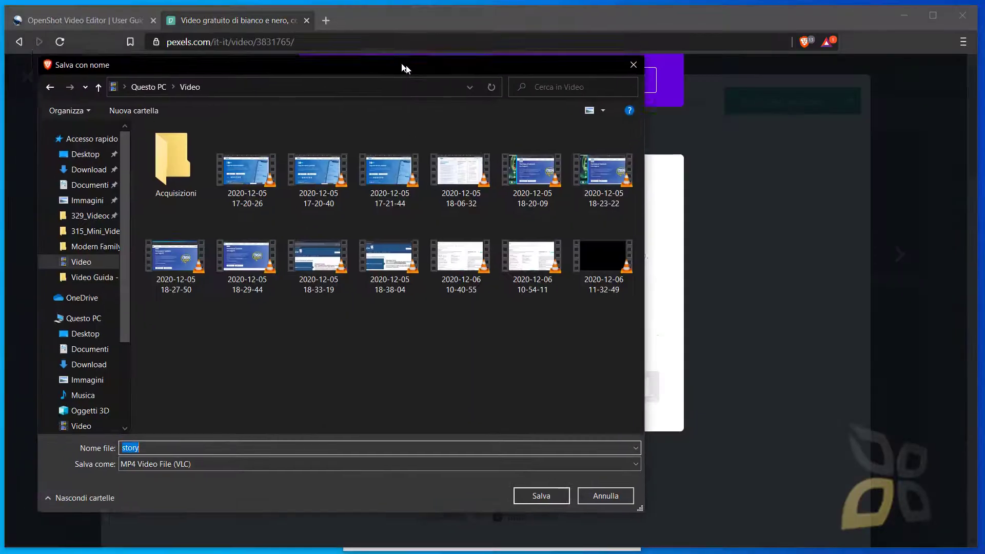
pyautogui.press('End')
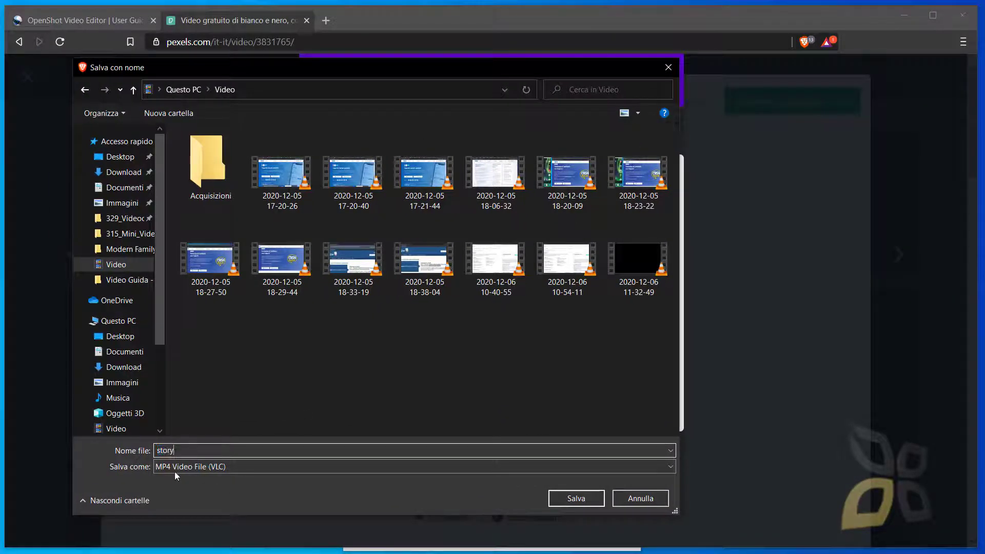
pyautogui.moveTo(241, 72); pyautogui.dragTo(221, 73)
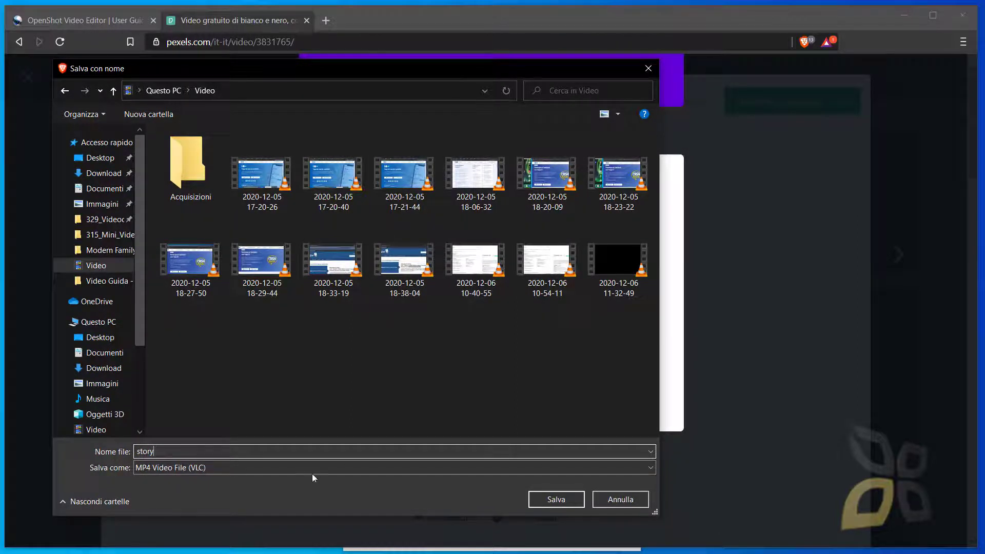
pyautogui.click(101, 263)
pyautogui.click(554, 499)
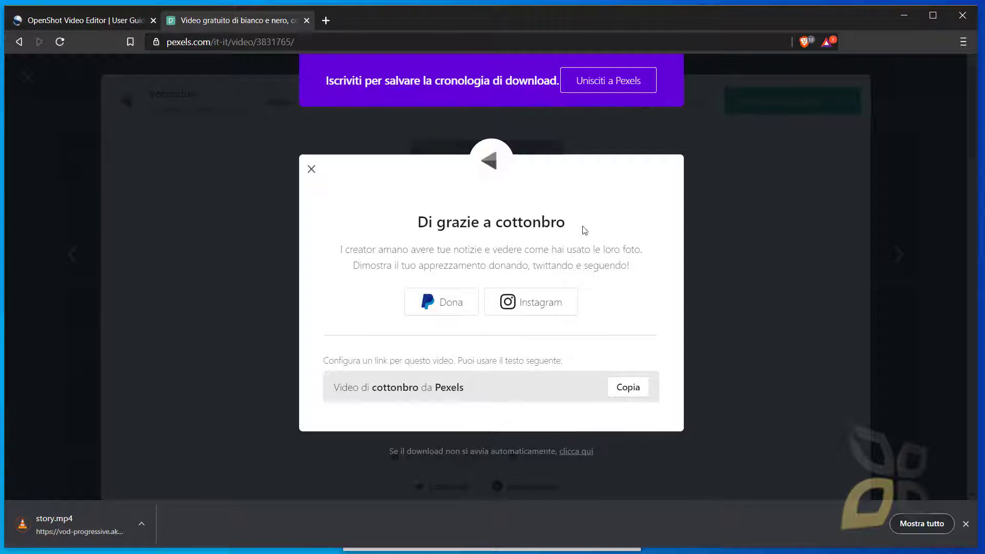
pyautogui.click(311, 169)
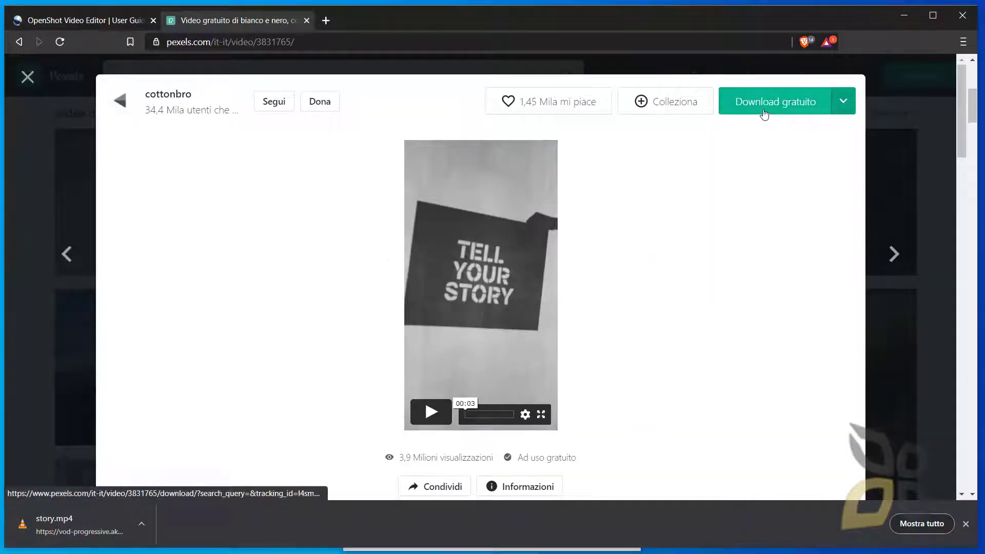
# Review the download size options for the "TELL YOUR STORY" video and return to the video list
pyautogui.click(840, 106)
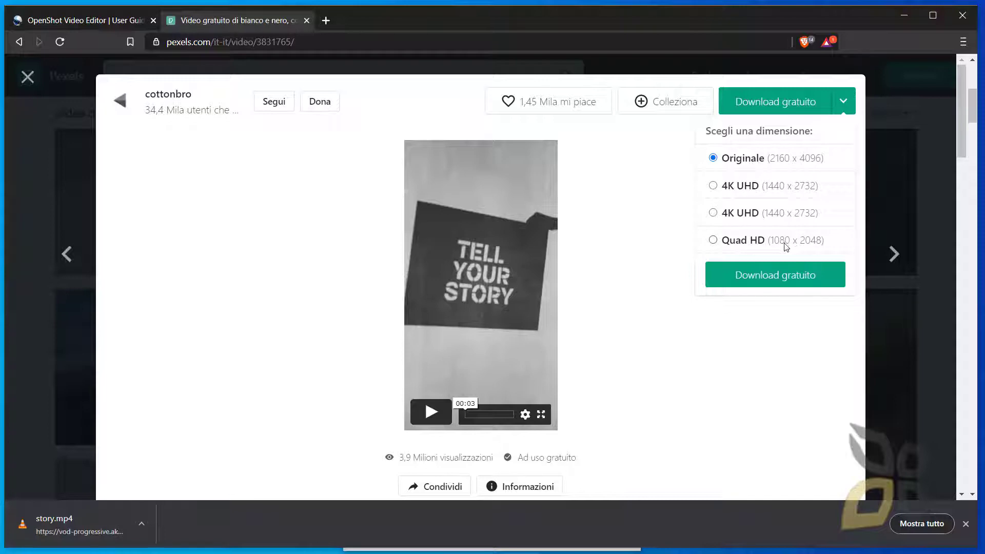
pyautogui.click(885, 317)
pyautogui.click(884, 316)
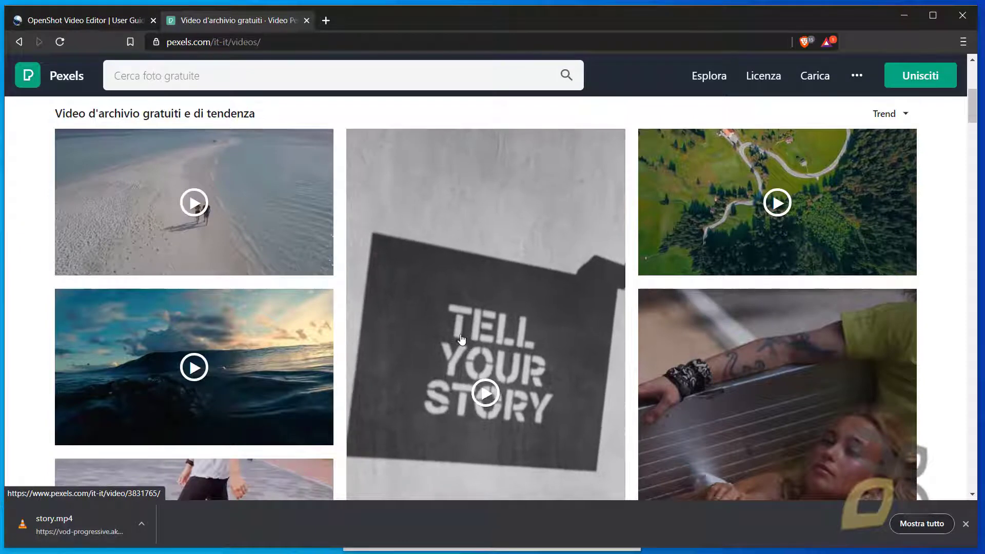
# Select Full HD (2048 x 1080) for the beach video and download it as Couple Walking on a Beach Filmed with a Drone in the Video folder
pyautogui.moveTo(240, 248)
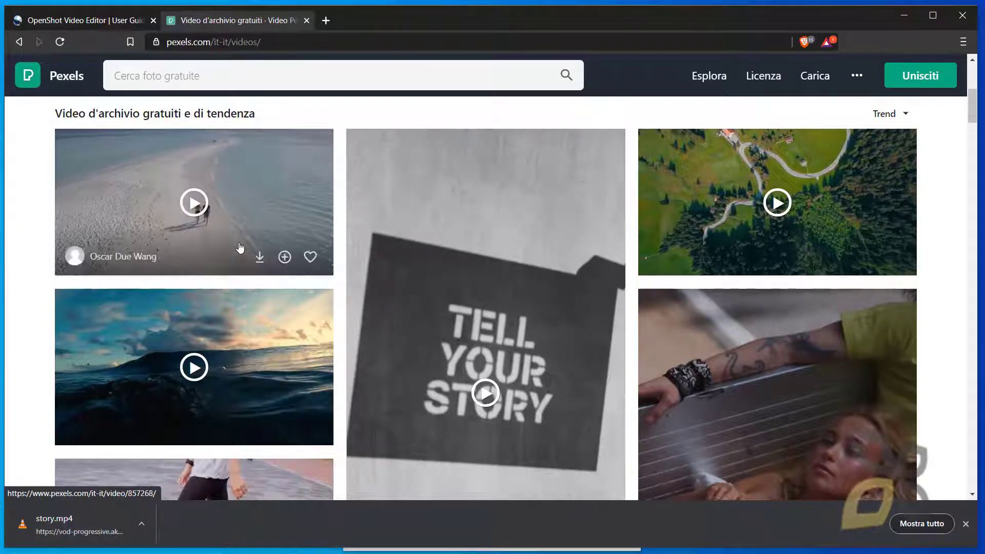
pyautogui.click(243, 216)
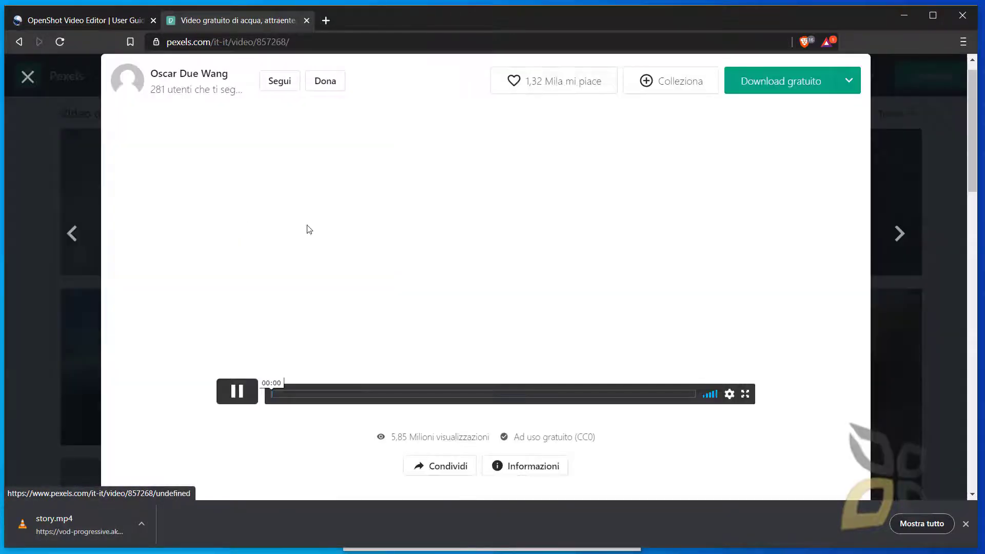
pyautogui.click(230, 400)
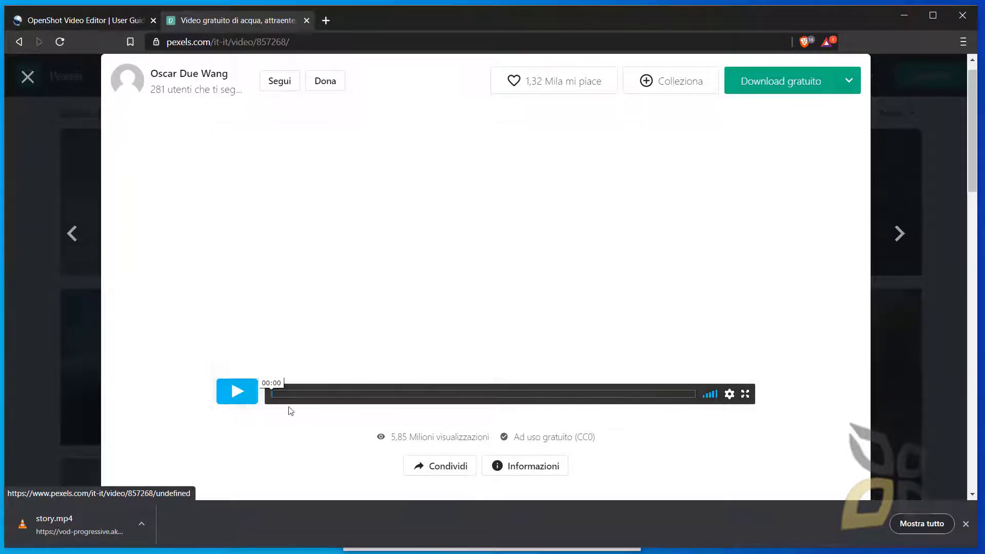
pyautogui.click(848, 88)
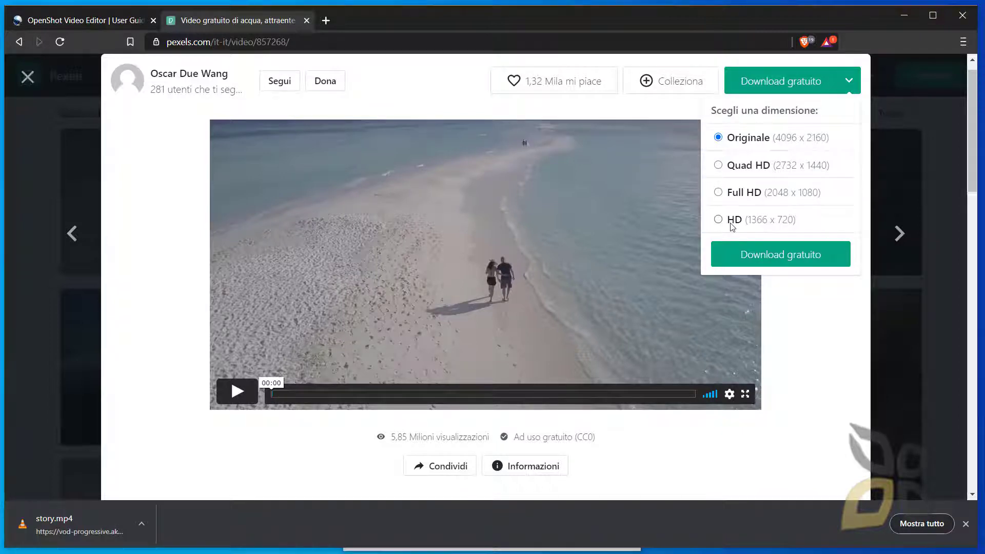
pyautogui.click(724, 197)
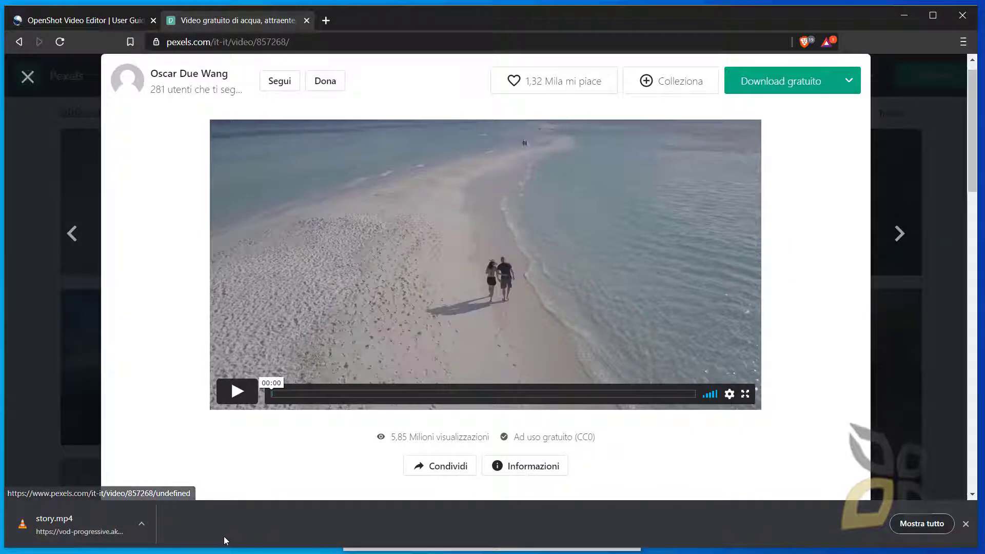
pyautogui.click(801, 85)
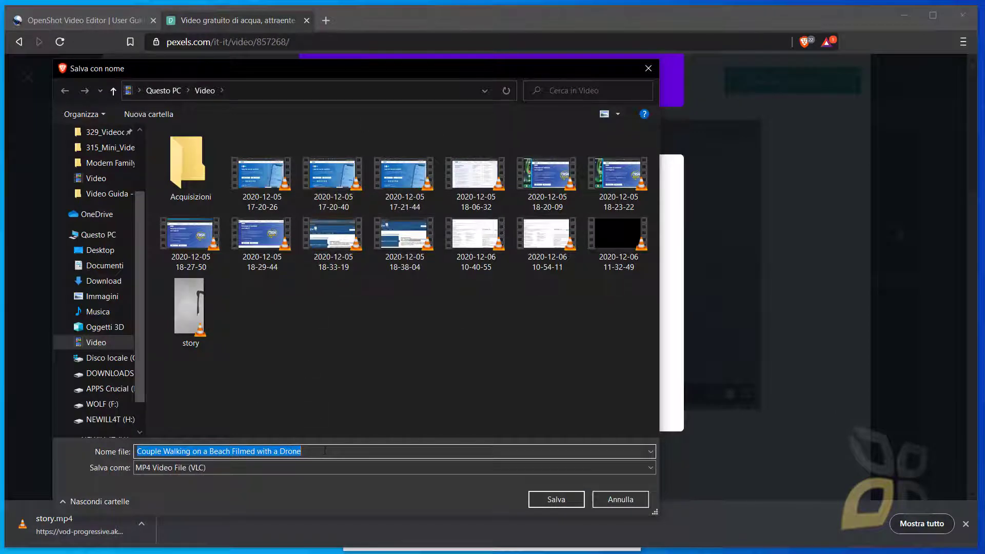
pyautogui.click(545, 497)
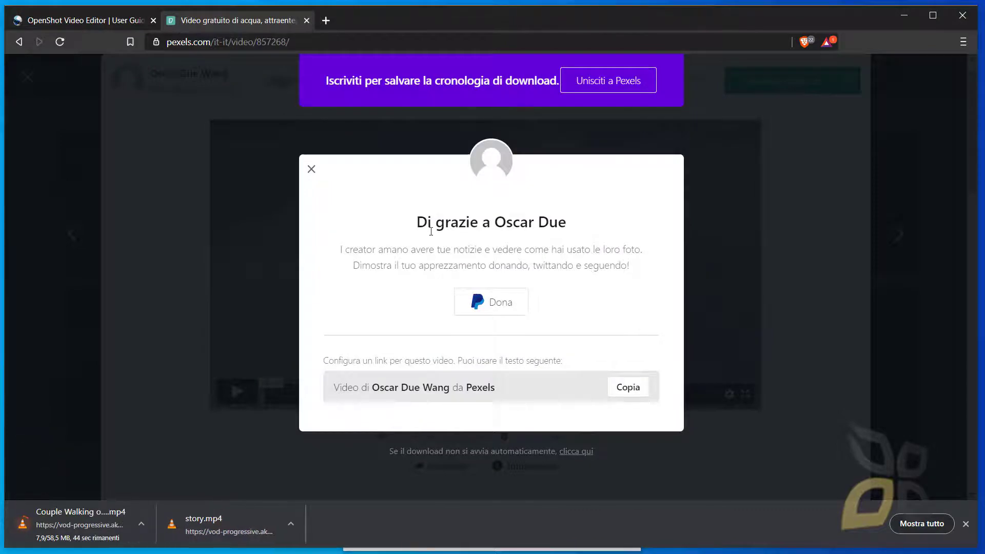
# Dismiss the thank-you message, return to the video list, and minimize the browser while keeping the download running
pyautogui.click(311, 170)
pyautogui.click(72, 129)
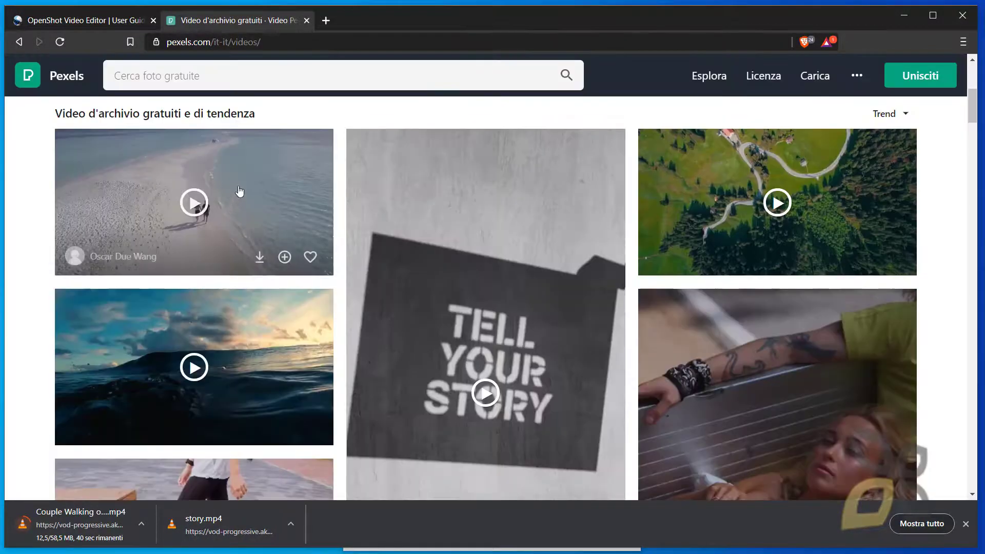
pyautogui.scroll(6, 246, 241)
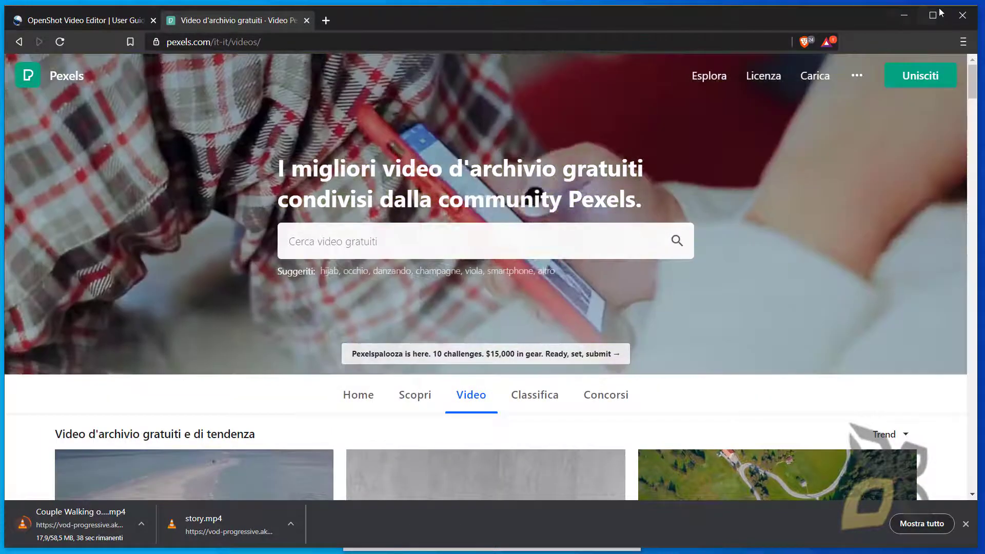
pyautogui.click(963, 15)
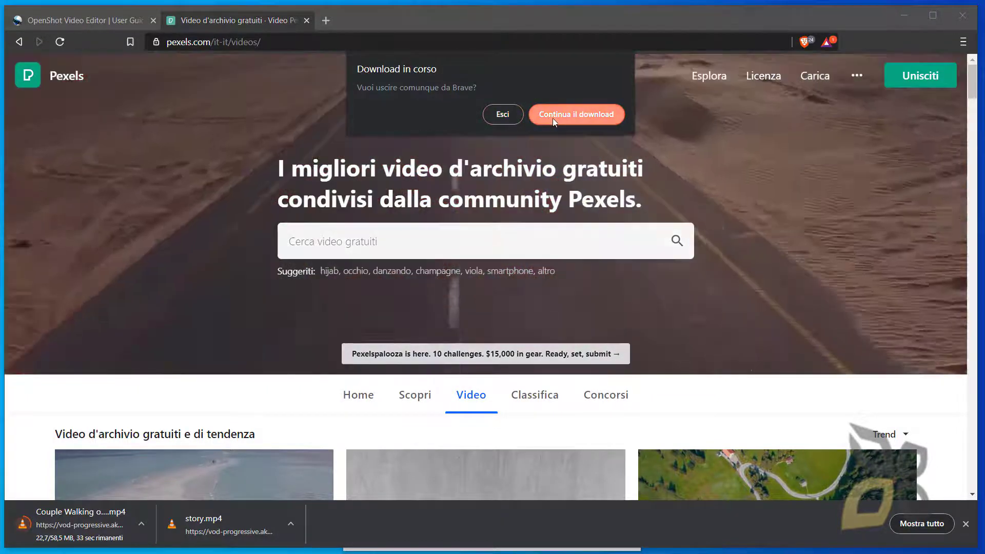
pyautogui.click(554, 115)
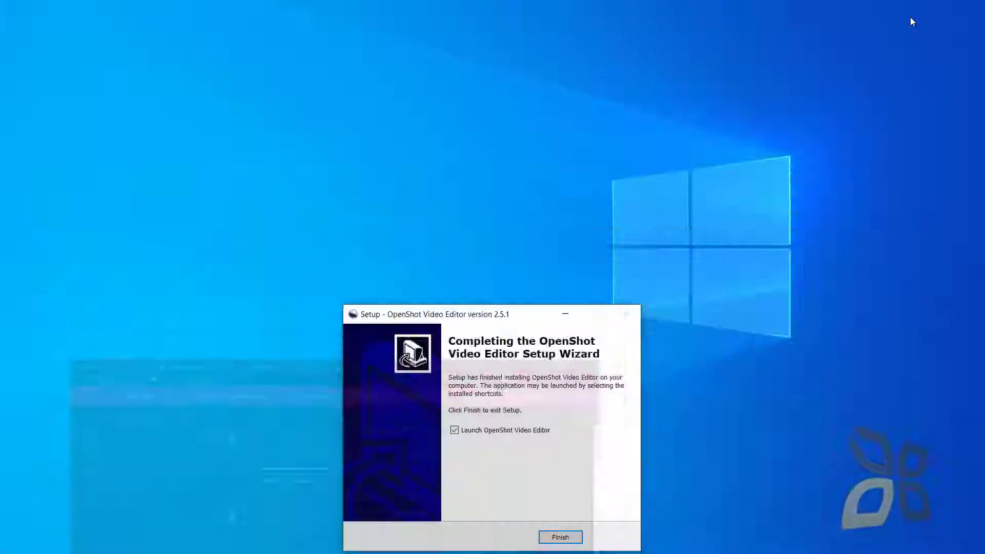
pyautogui.click(911, 17)
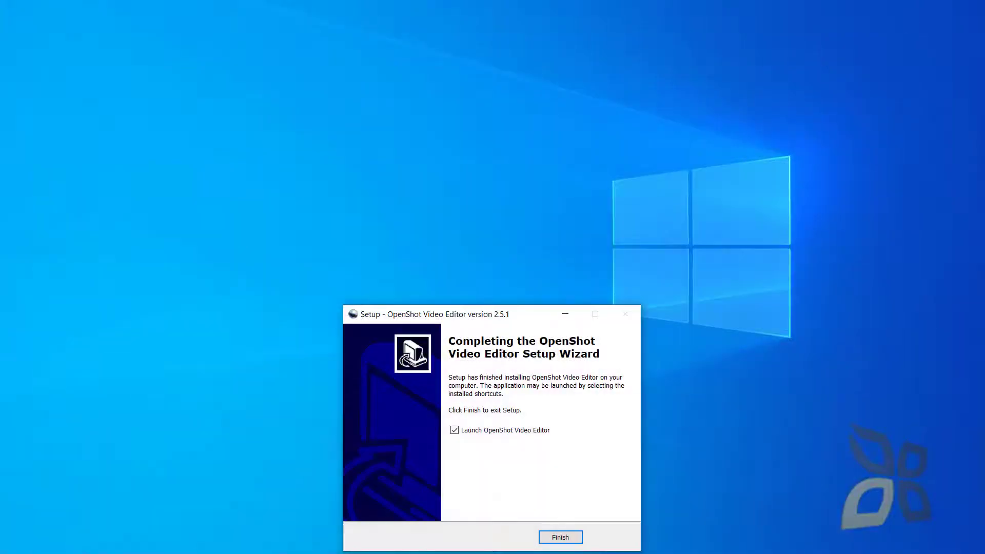
# Pin the OpenShot Video Editor desktop shortcut to Start and remove the shortcut from the desktop
pyautogui.moveTo(506, 317); pyautogui.dragTo(469, 159)
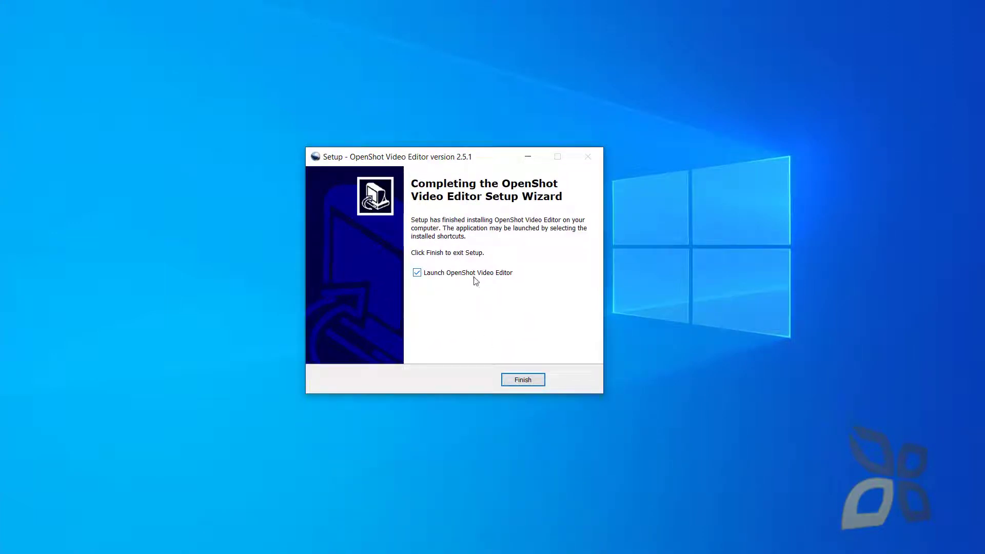
pyautogui.moveTo(1, 91); pyautogui.dragTo(128, 93)
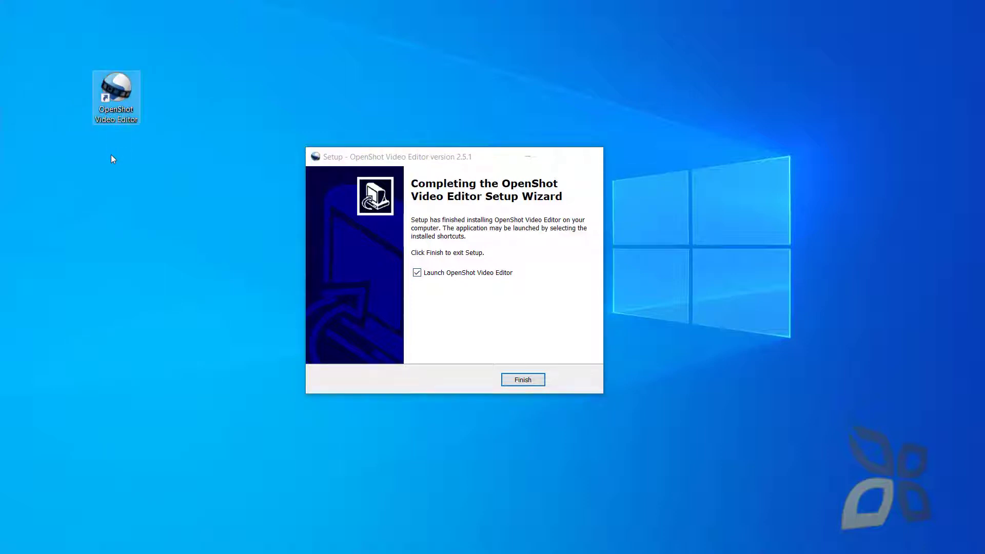
pyautogui.rightClick(114, 97)
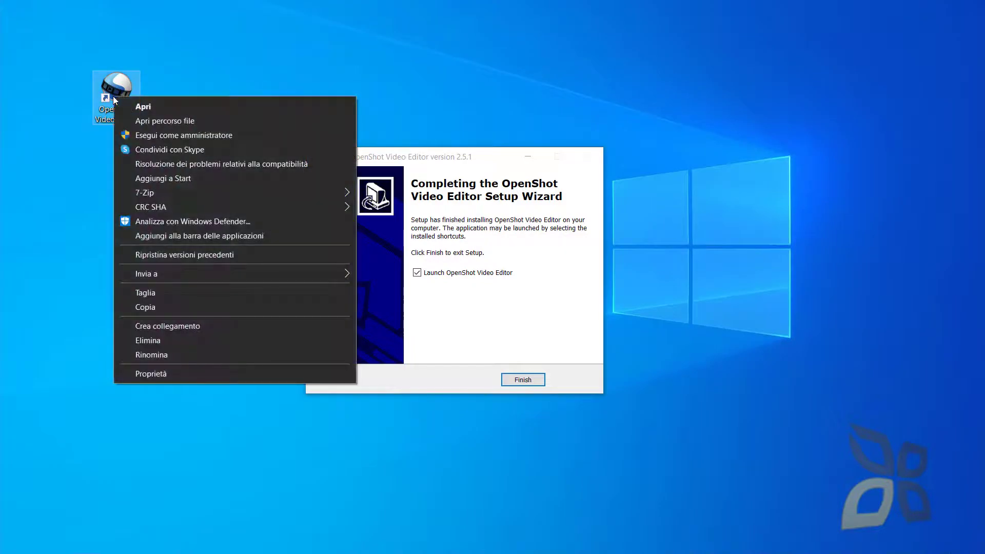
pyautogui.click(155, 178)
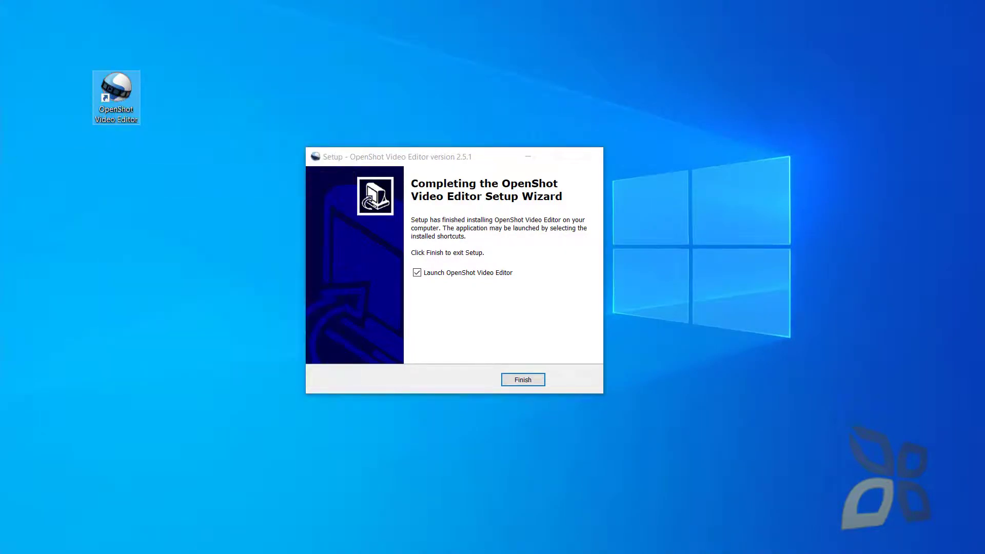
pyautogui.press('Delete')
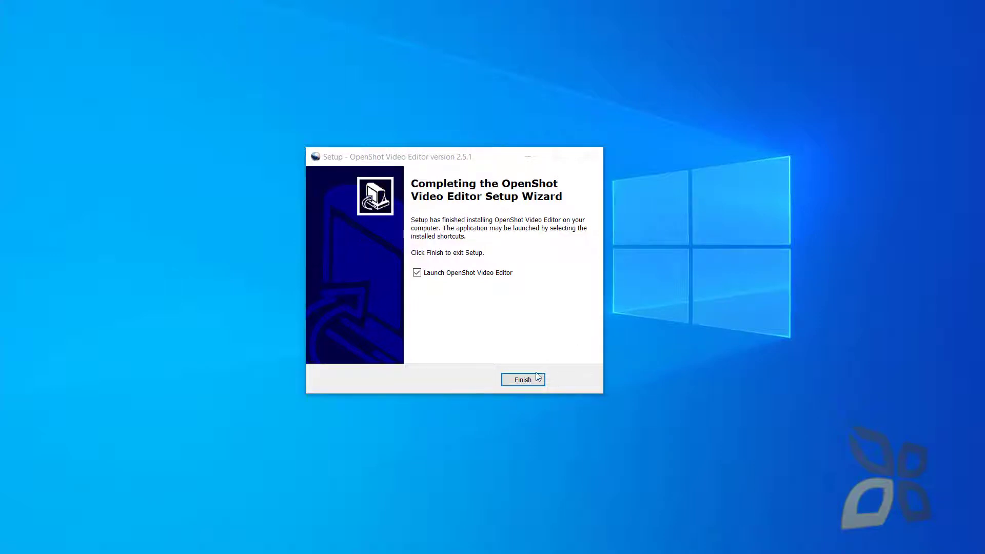
# Finish the setup wizard with OpenShot Video Editor launching, and advance the welcome tutorial to the project files tip
pyautogui.click(525, 382)
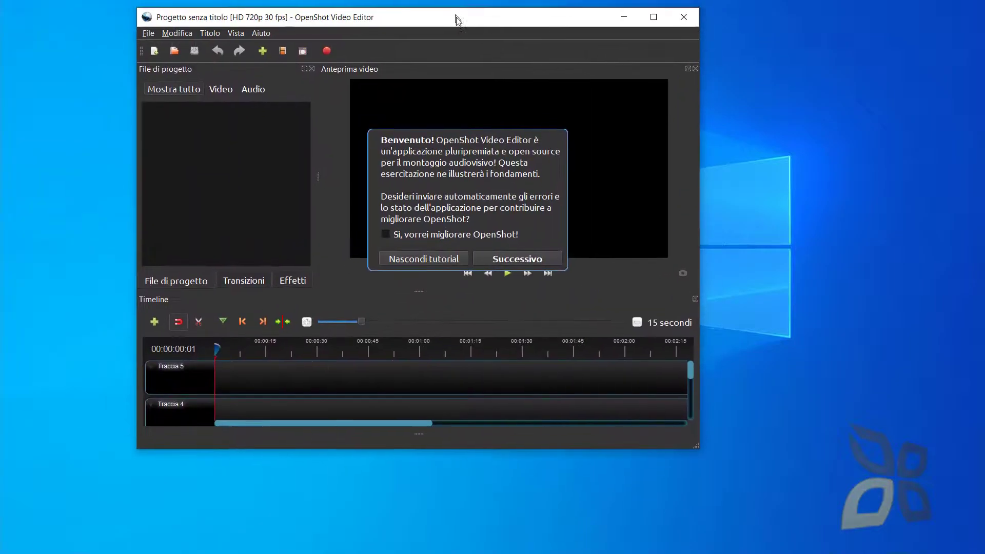
pyautogui.moveTo(455, 17); pyautogui.dragTo(488, 82)
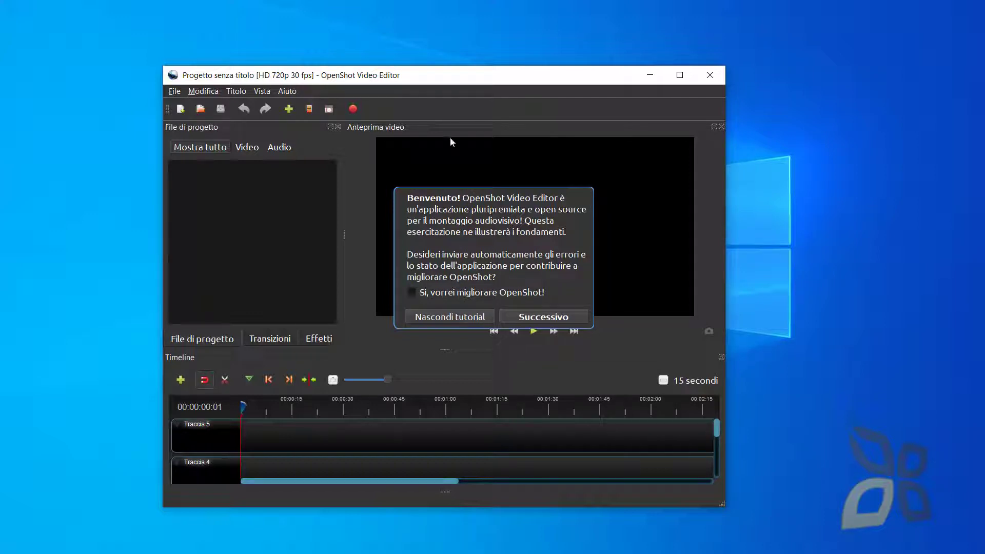
pyautogui.click(539, 317)
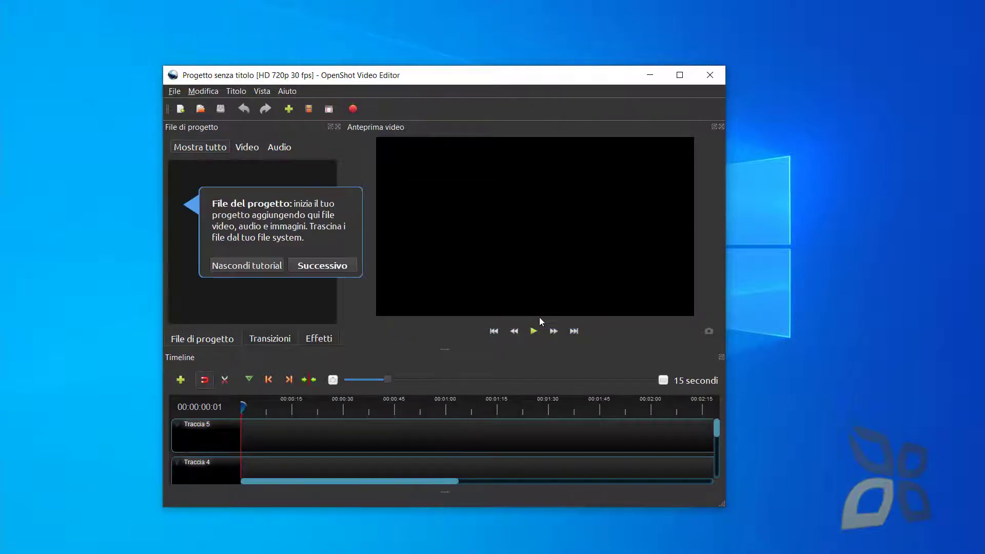
# Reposition and enlarge the OpenShot window until it fills the whole screen
pyautogui.moveTo(217, 80); pyautogui.dragTo(65, 24)
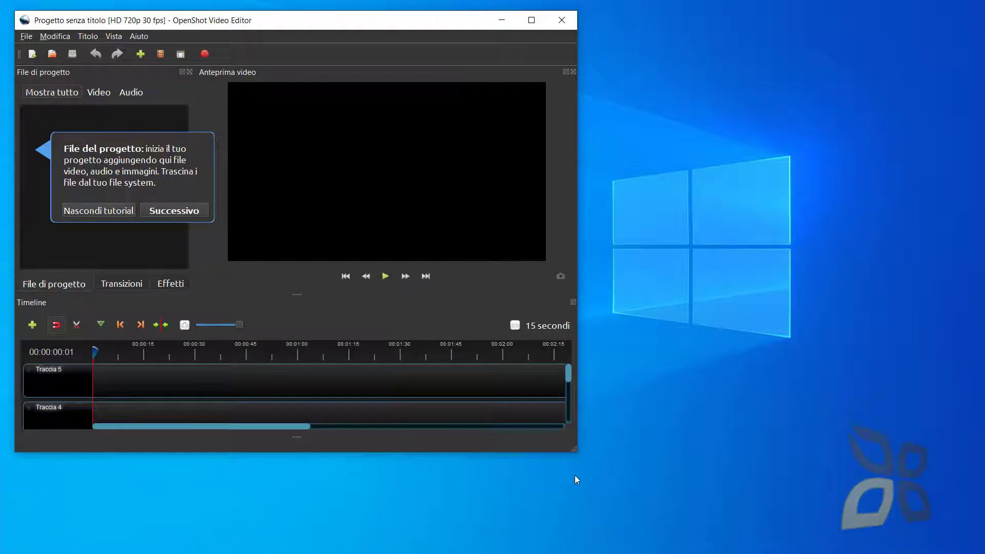
pyautogui.moveTo(574, 449); pyautogui.dragTo(965, 540)
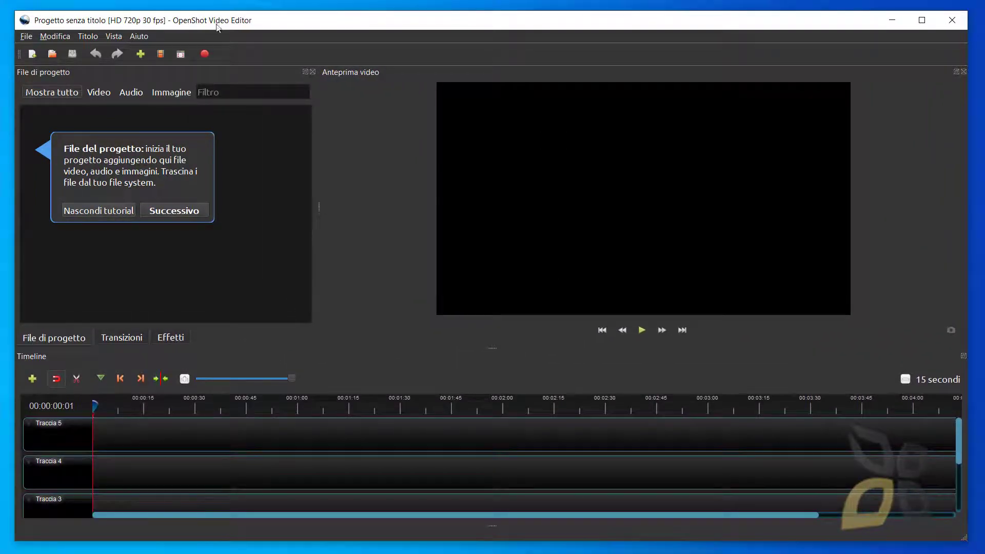
pyautogui.moveTo(284, 29); pyautogui.dragTo(269, 18)
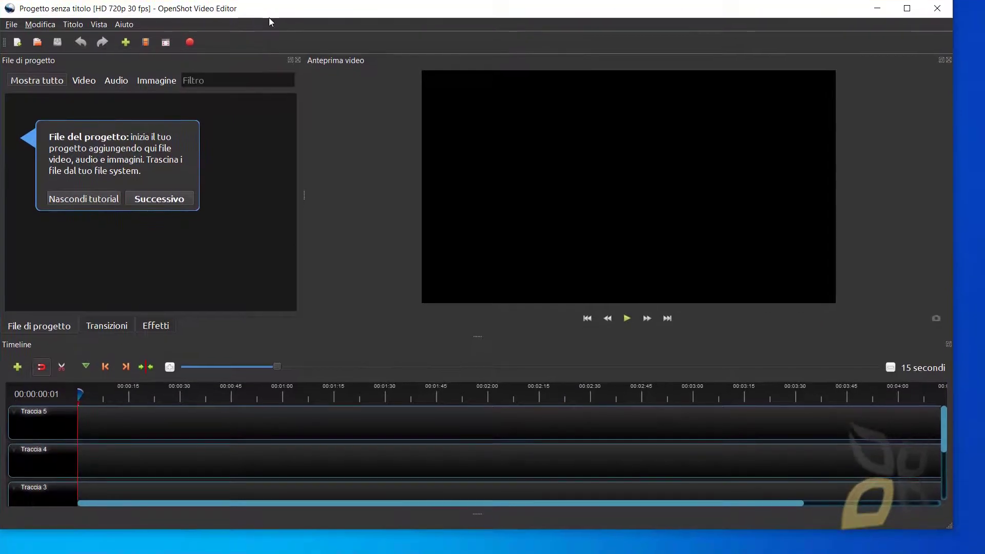
pyautogui.moveTo(951, 527); pyautogui.dragTo(983, 552)
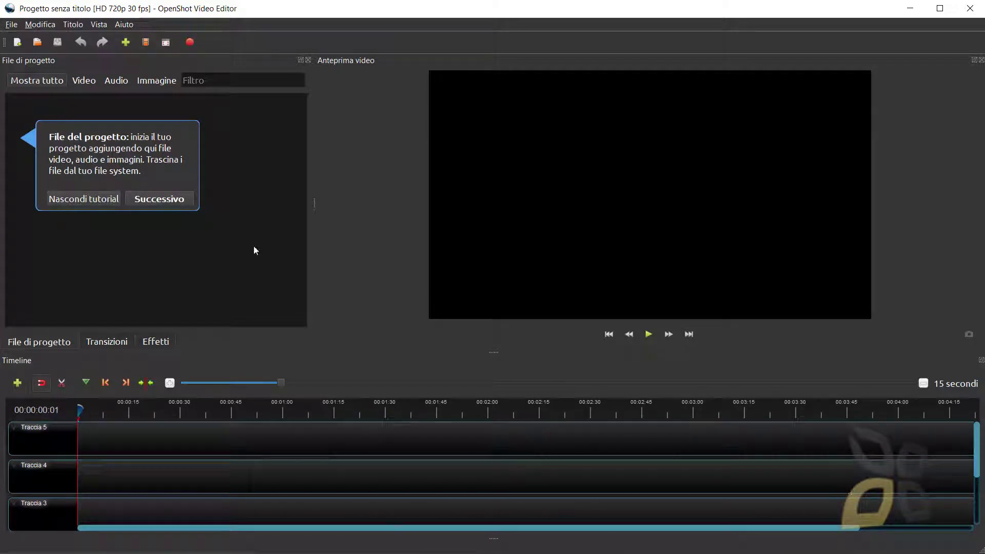
# Set the interface language to American English (en_US) in the general preferences
pyautogui.click(11, 25)
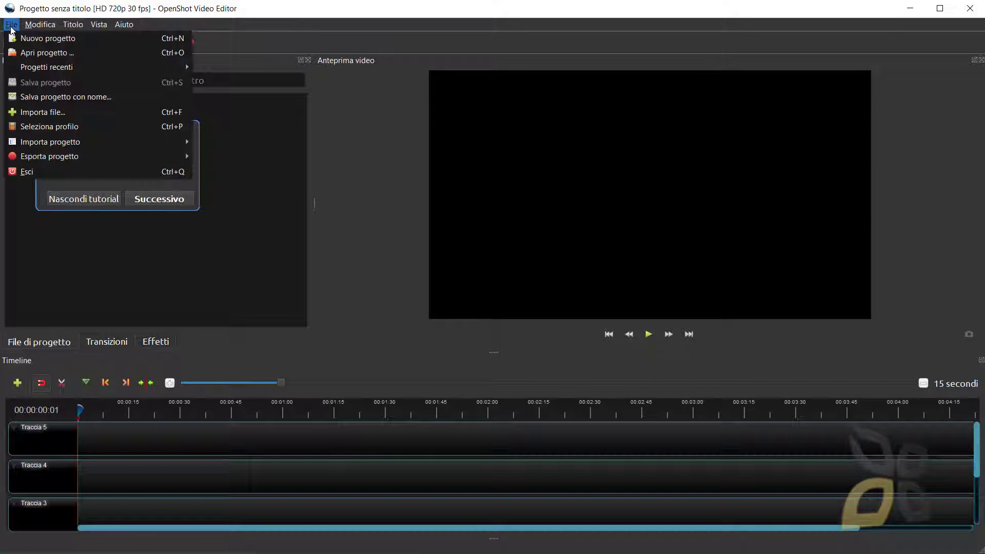
pyautogui.moveTo(40, 29)
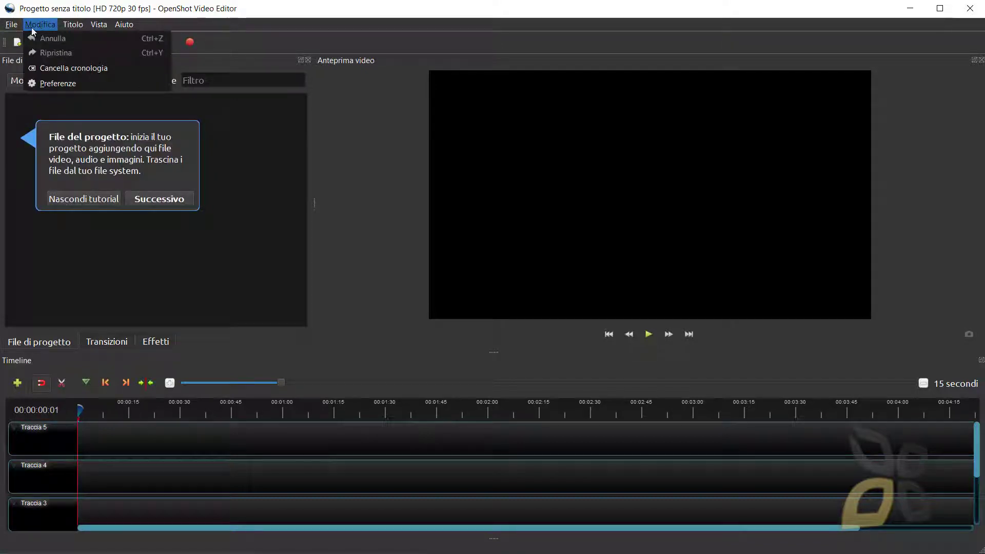
pyautogui.click(48, 85)
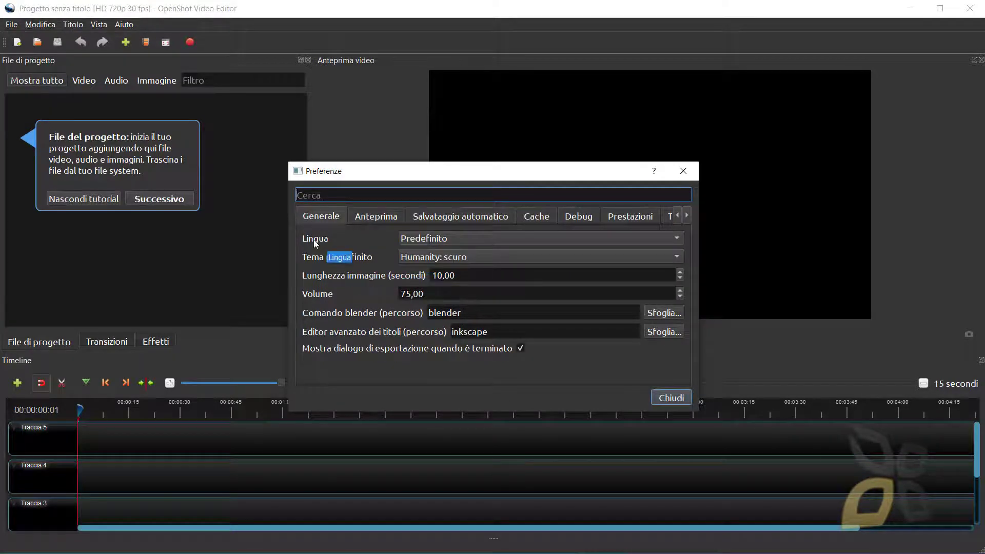
pyautogui.click(427, 240)
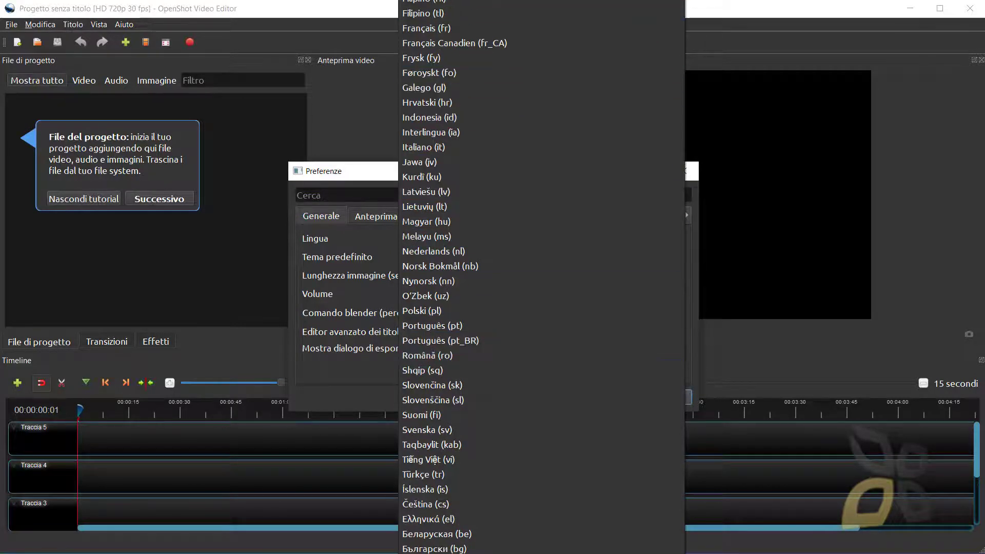
pyautogui.scroll(-1, 442, 241)
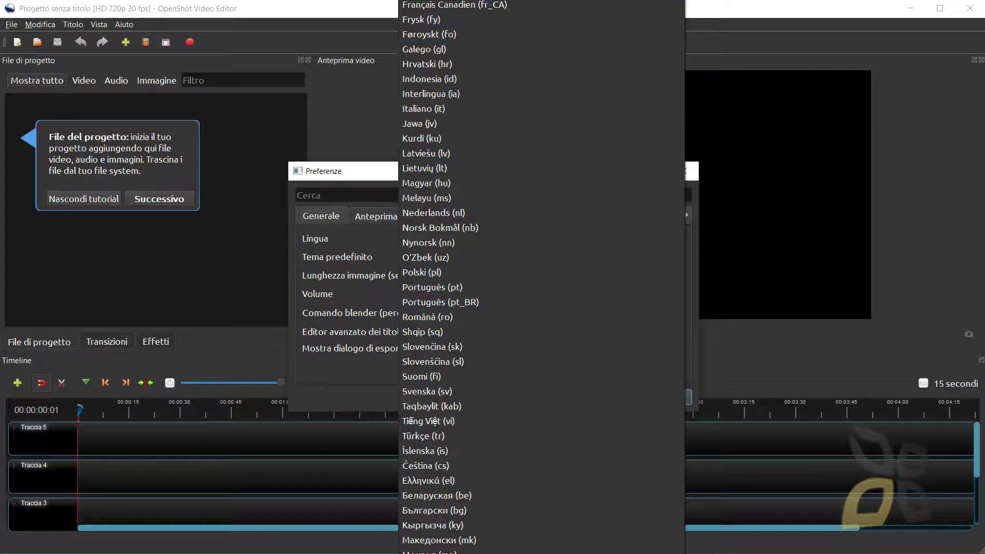
pyautogui.scroll(-2, 451, 181)
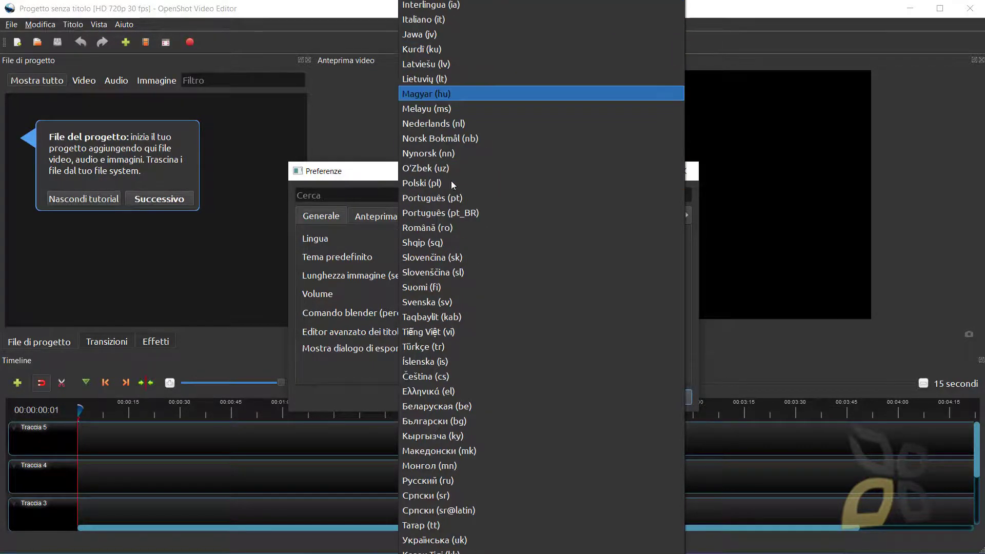
pyautogui.scroll(3, 451, 181)
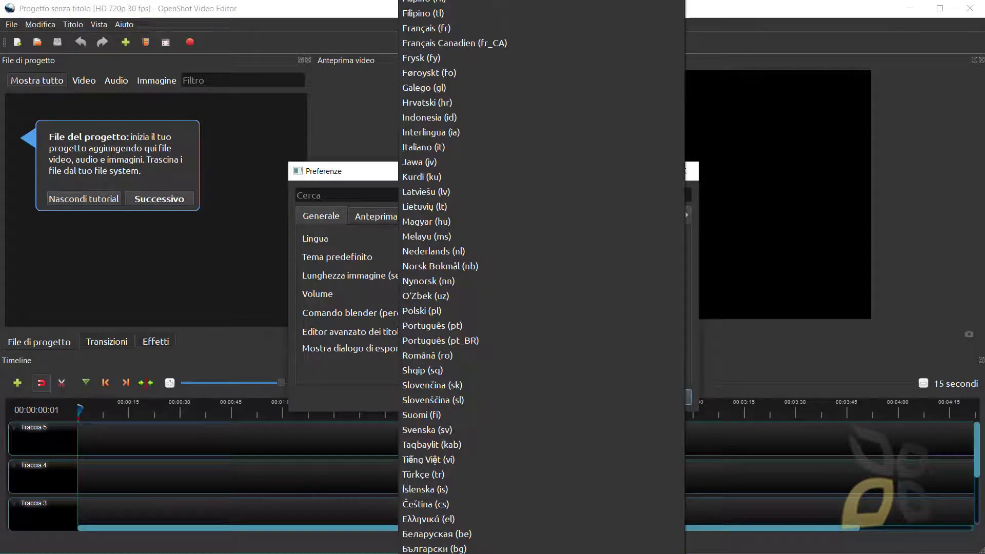
pyautogui.press('Escape')
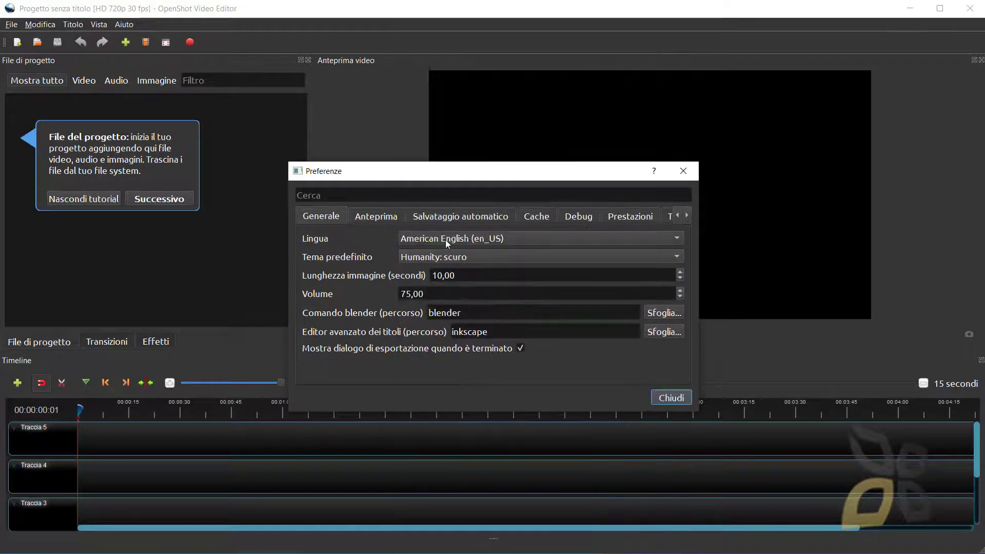
# Review the available default themes in the general preferences, leaving Humanity: scuro selected
pyautogui.click(416, 257)
pyautogui.click(427, 258)
pyautogui.click(461, 260)
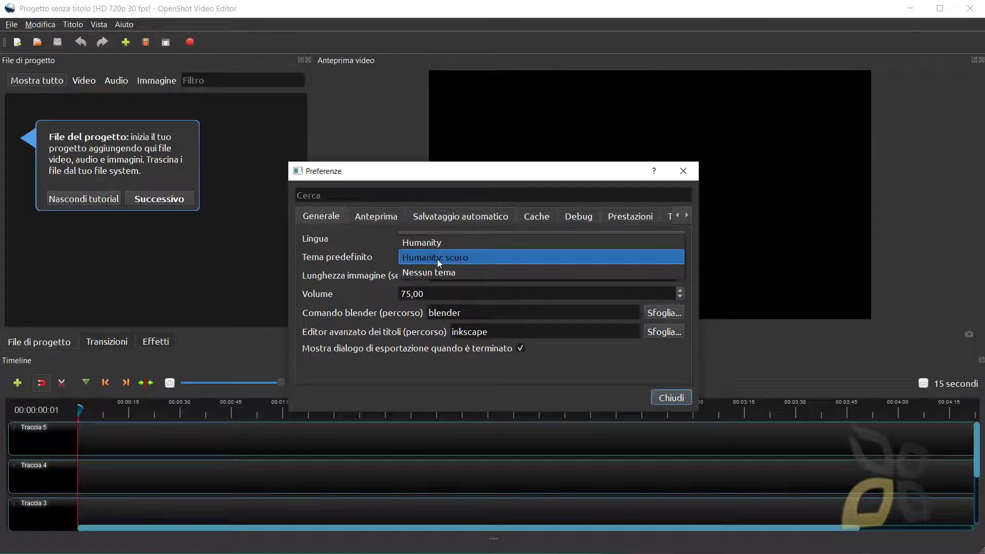
pyautogui.click(389, 257)
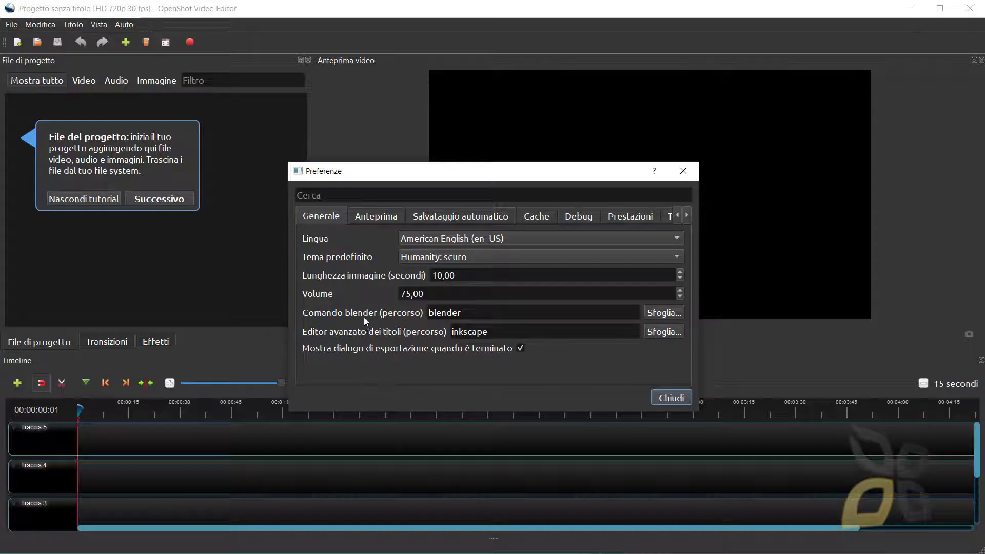
# Set the default profile to HD 720p 24 fps in the preview preferences
pyautogui.click(364, 218)
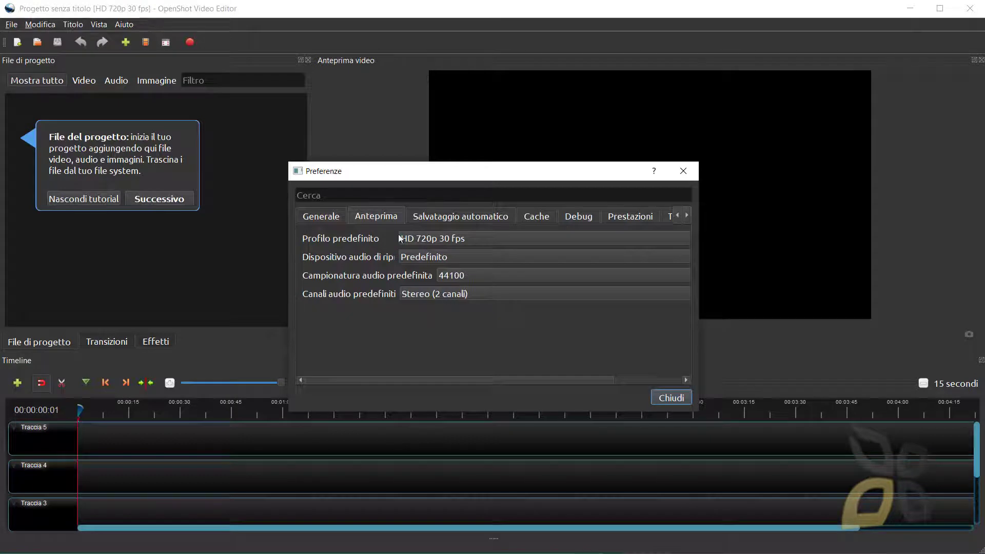
pyautogui.click(433, 238)
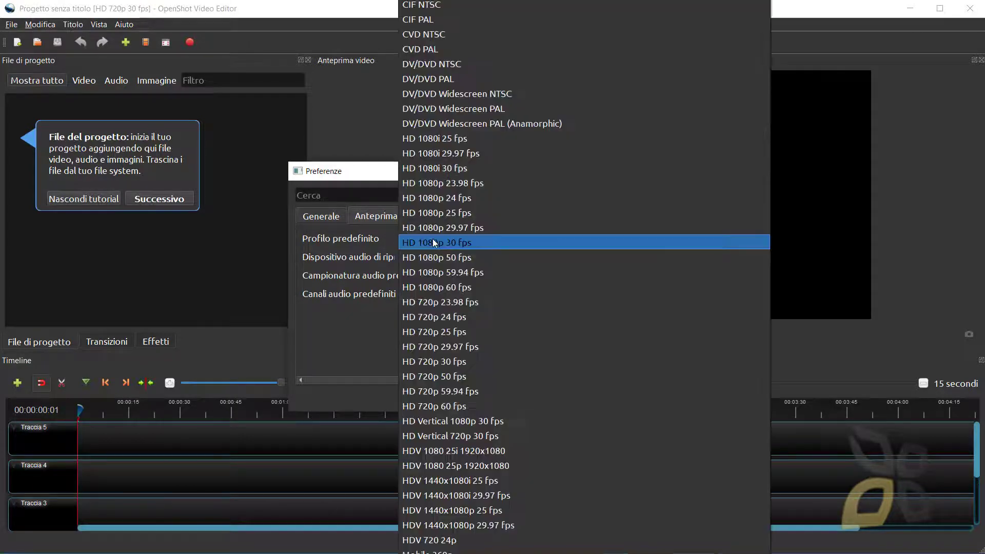
pyautogui.click(396, 204)
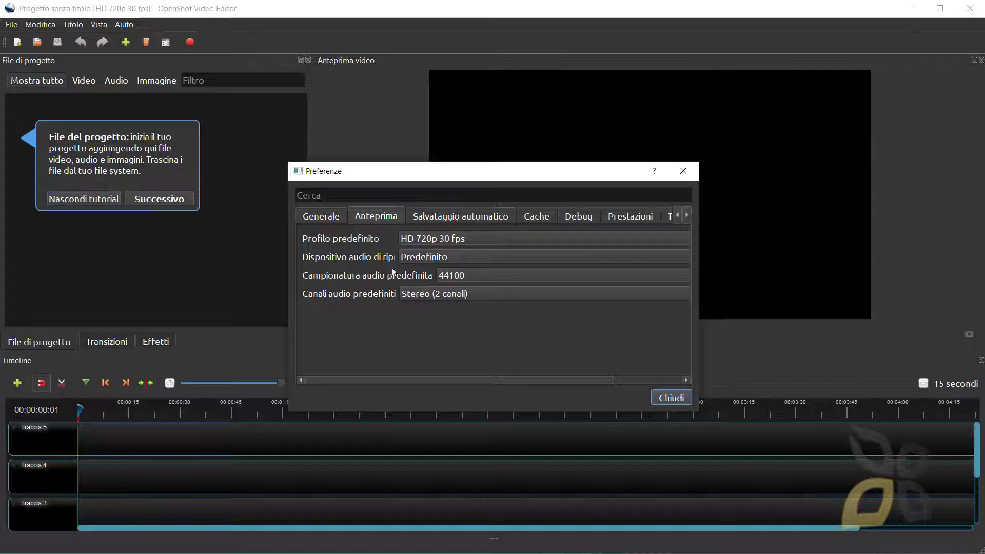
pyautogui.click(434, 239)
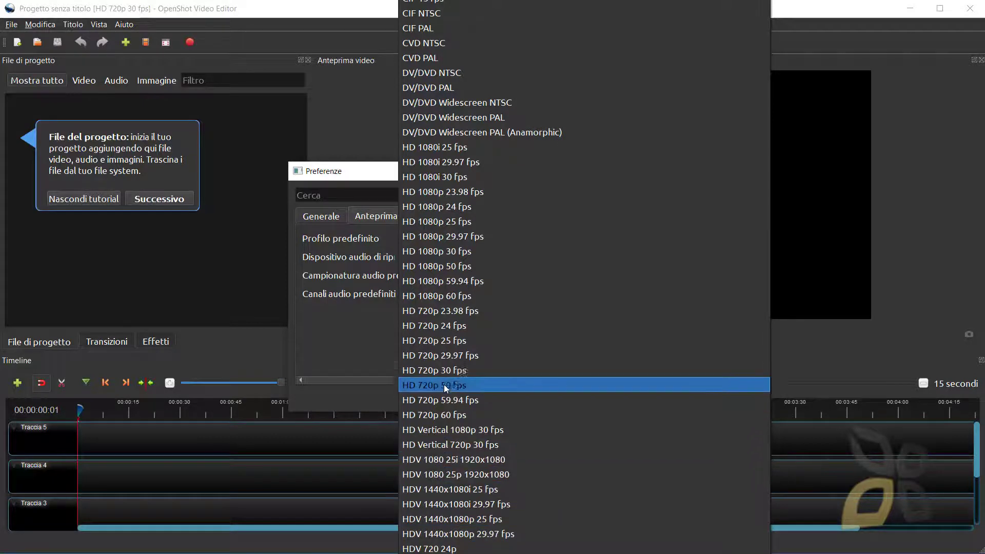
pyautogui.click(446, 325)
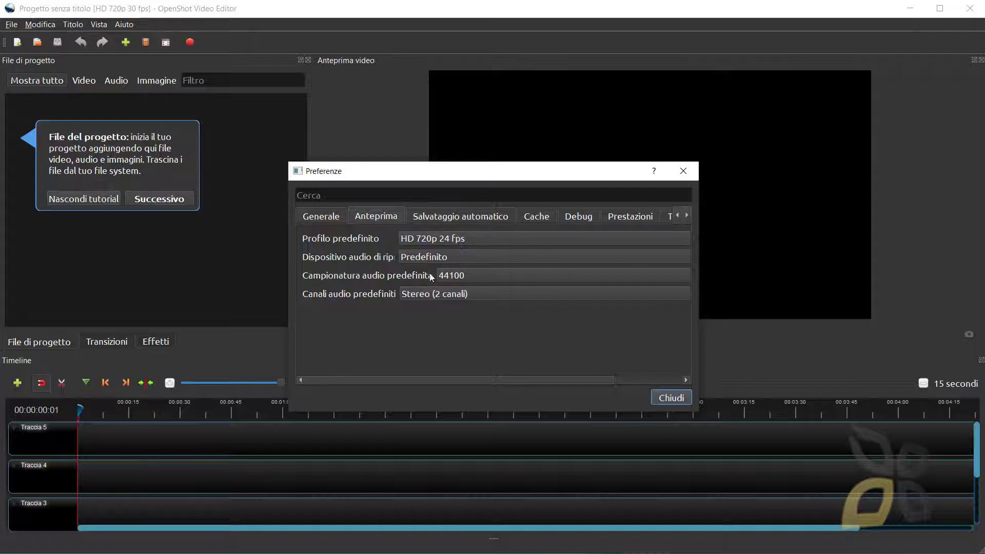
# Review the autosave and preview preferences and return to the general preferences
pyautogui.click(449, 218)
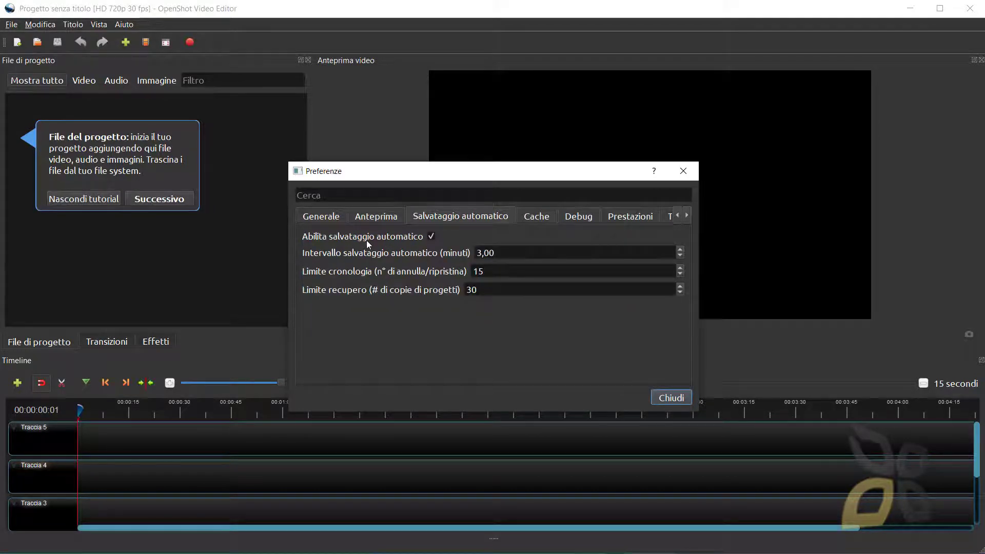
pyautogui.click(377, 218)
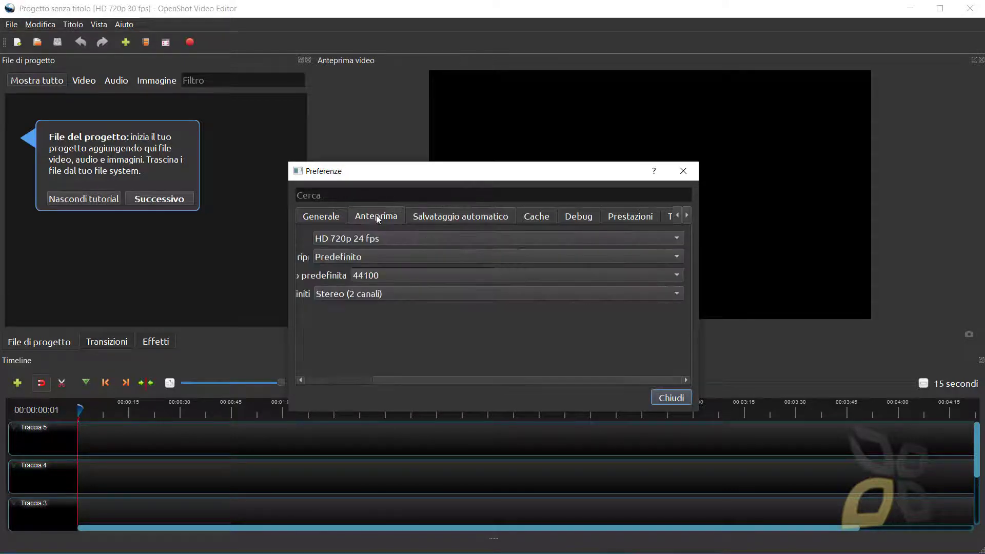
pyautogui.click(321, 215)
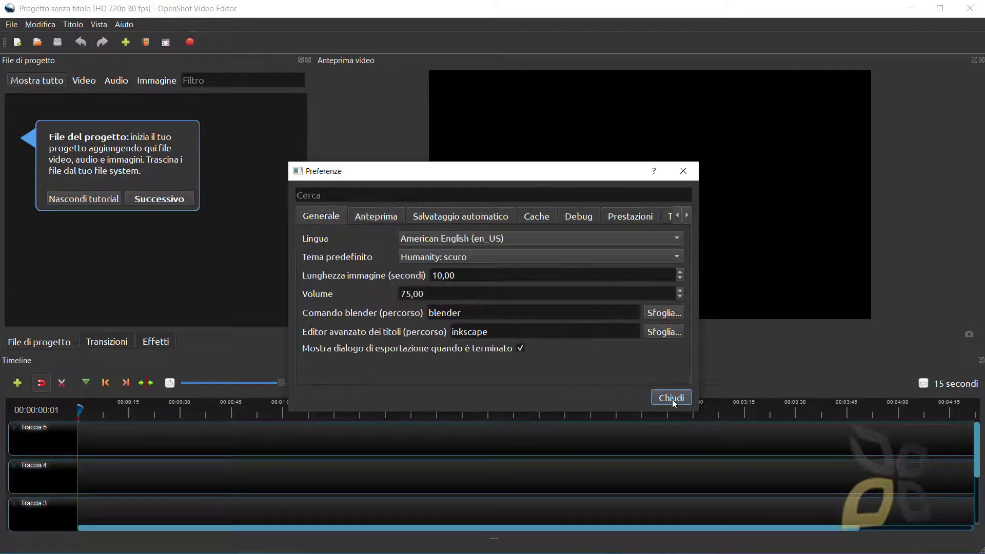
# Close the preferences, acknowledge the restart notice and exit OpenShot so the new settings load on restart
pyautogui.click(667, 400)
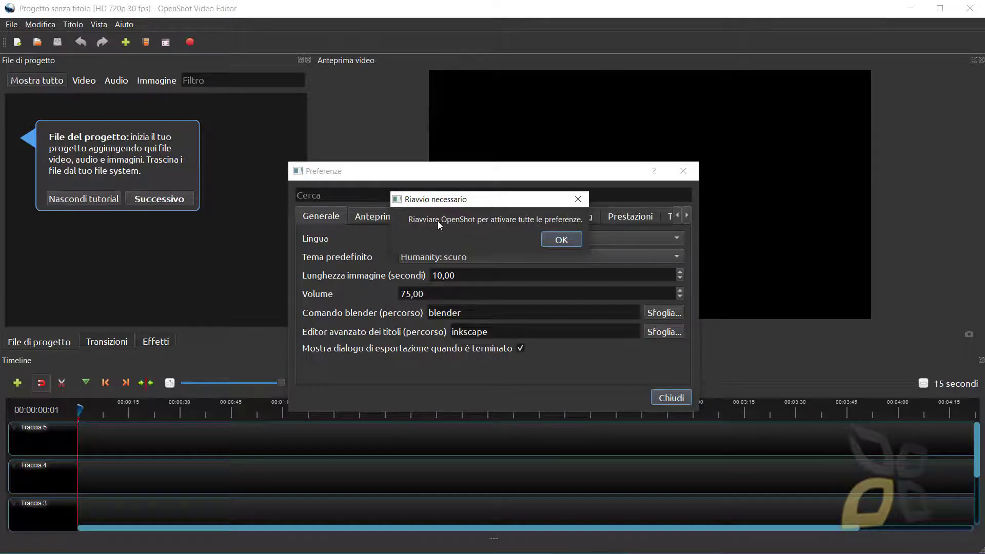
pyautogui.click(574, 241)
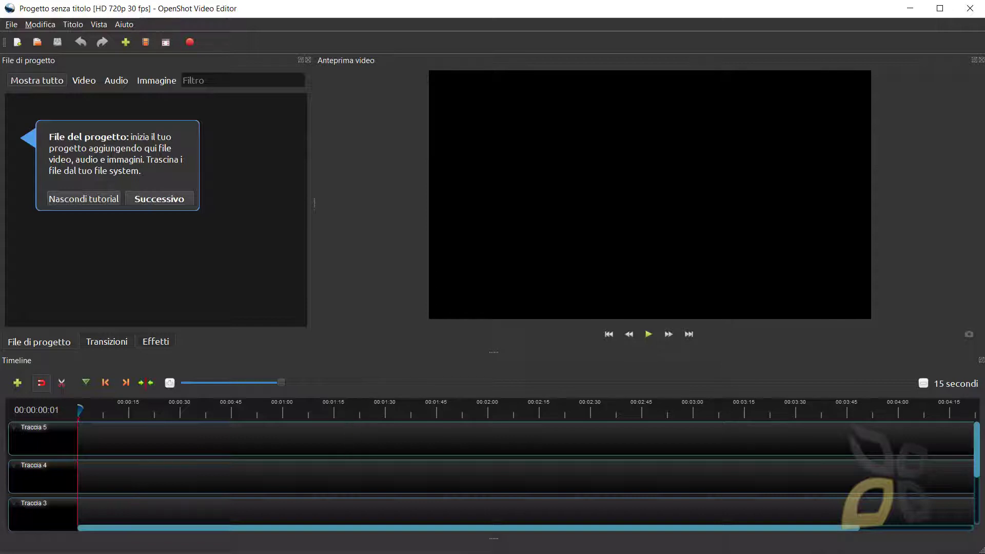
pyautogui.click(970, 8)
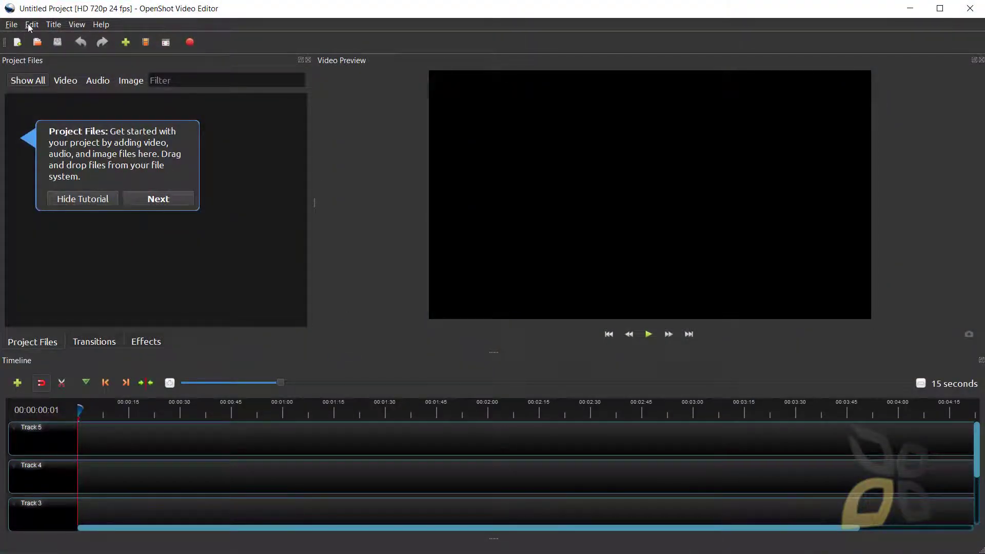
# Reopen the preferences and look through the preview, cache, performance and debug settings
pyautogui.click(32, 25)
pyautogui.click(60, 82)
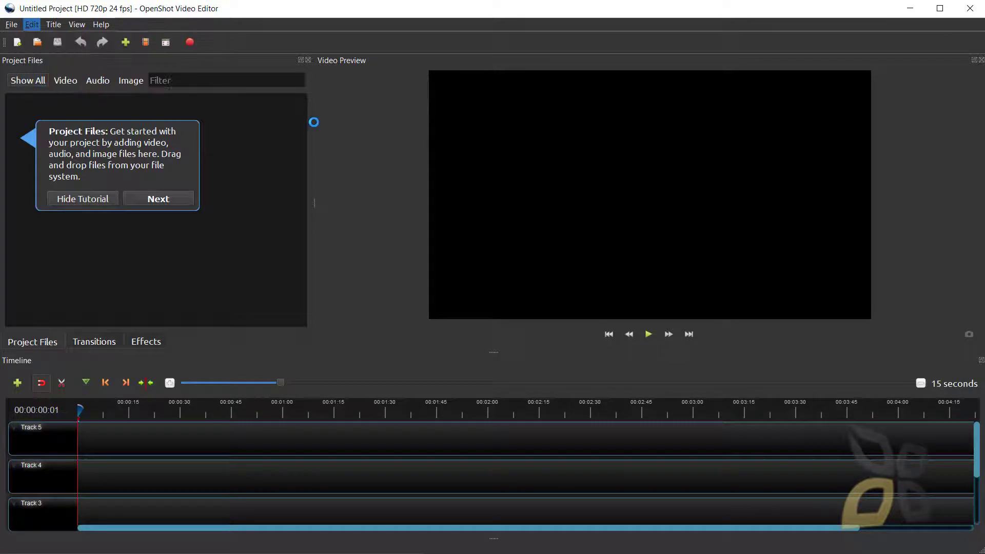
pyautogui.click(376, 217)
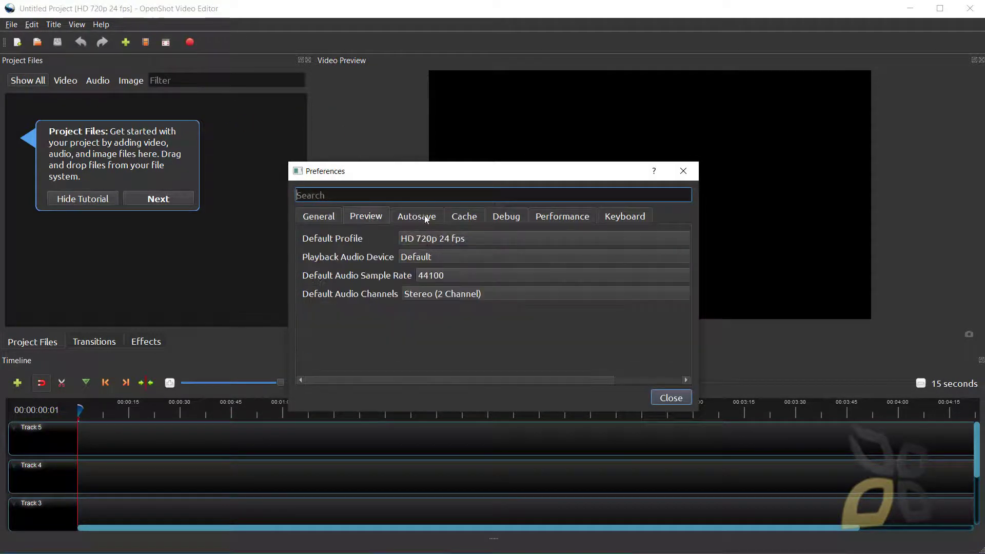
pyautogui.click(464, 217)
pyautogui.click(549, 217)
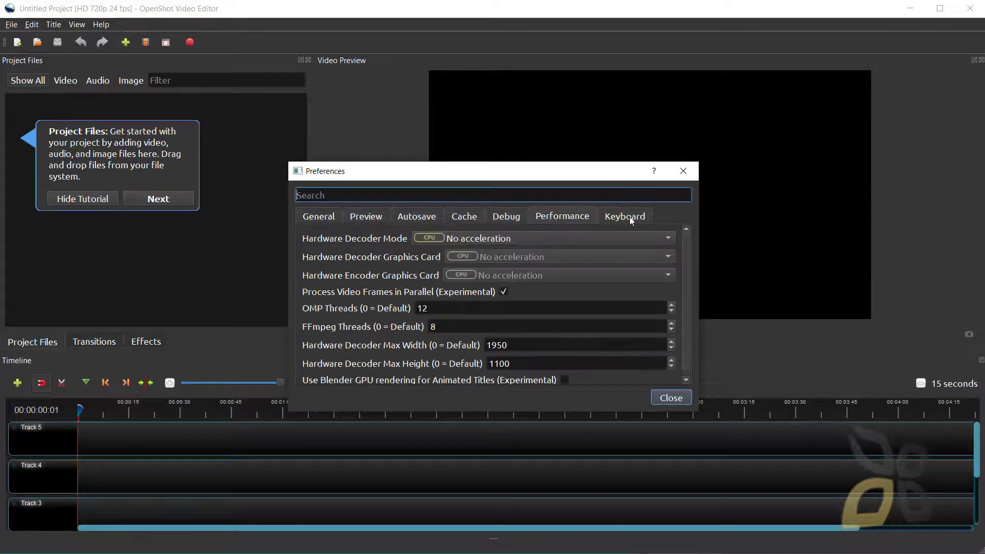
pyautogui.moveTo(687, 245)
pyautogui.mouseDown()
pyautogui.moveTo(686, 268)
pyautogui.moveTo(687, 244)
pyautogui.mouseUp()
pyautogui.click(503, 216)
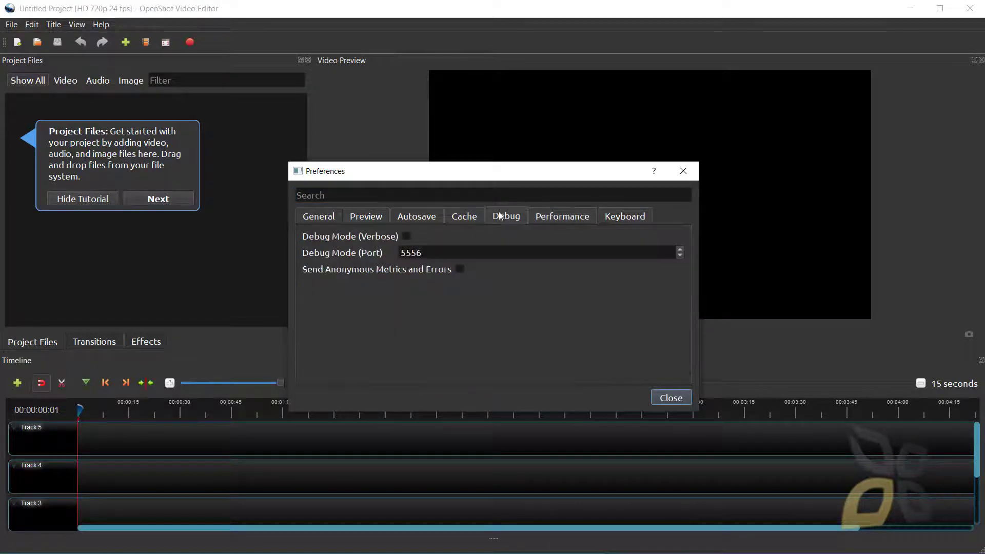
# Examine the cache preferences, including the cache mode and the cache limit
pyautogui.click(464, 216)
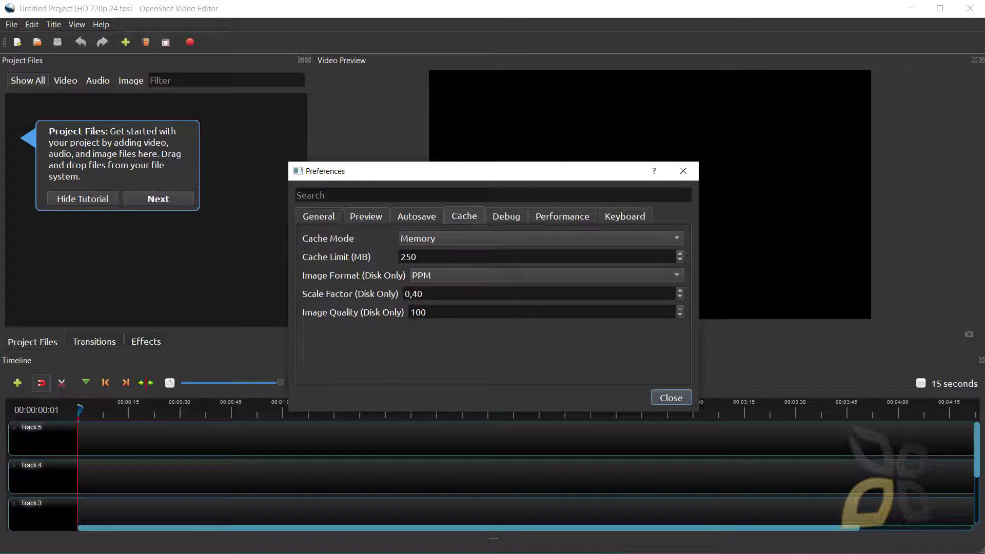
pyautogui.click(437, 241)
pyautogui.click(438, 240)
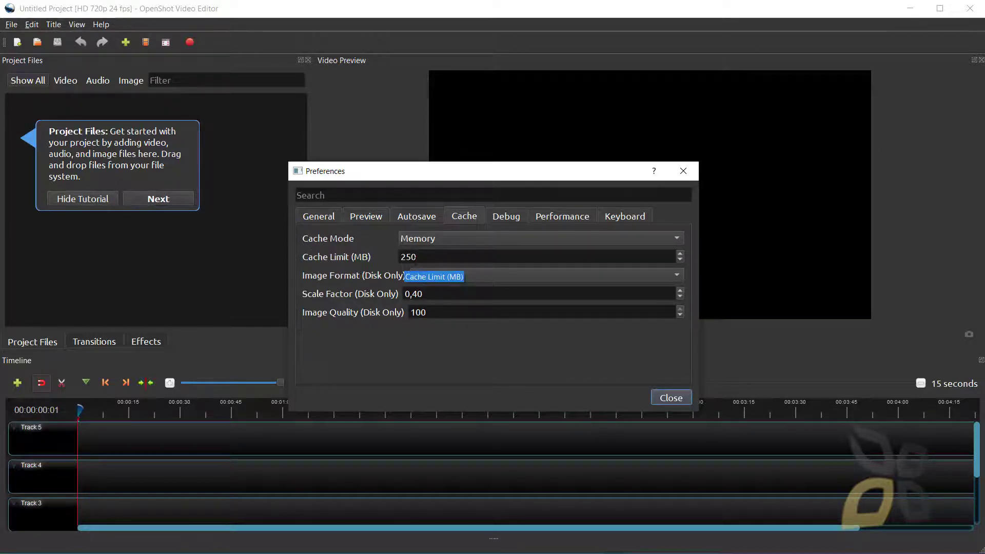
pyautogui.click(421, 261)
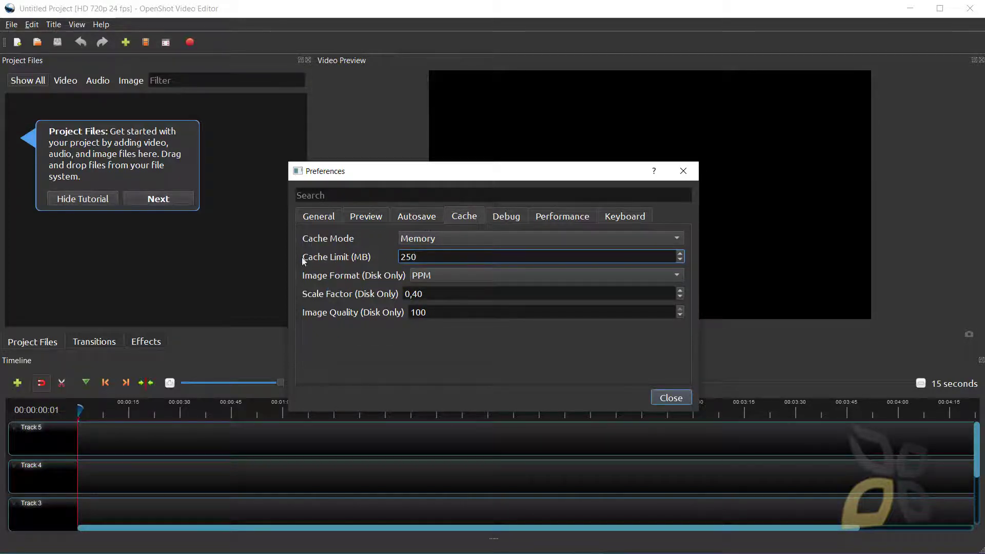
# Review the debug and performance preferences, checking the available hardware decoder modes
pyautogui.click(503, 217)
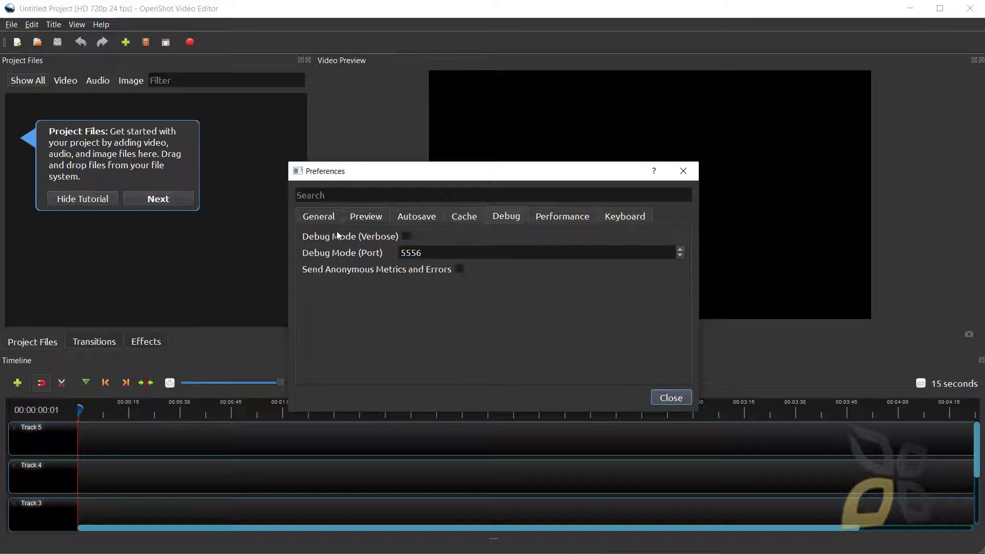
pyautogui.click(545, 217)
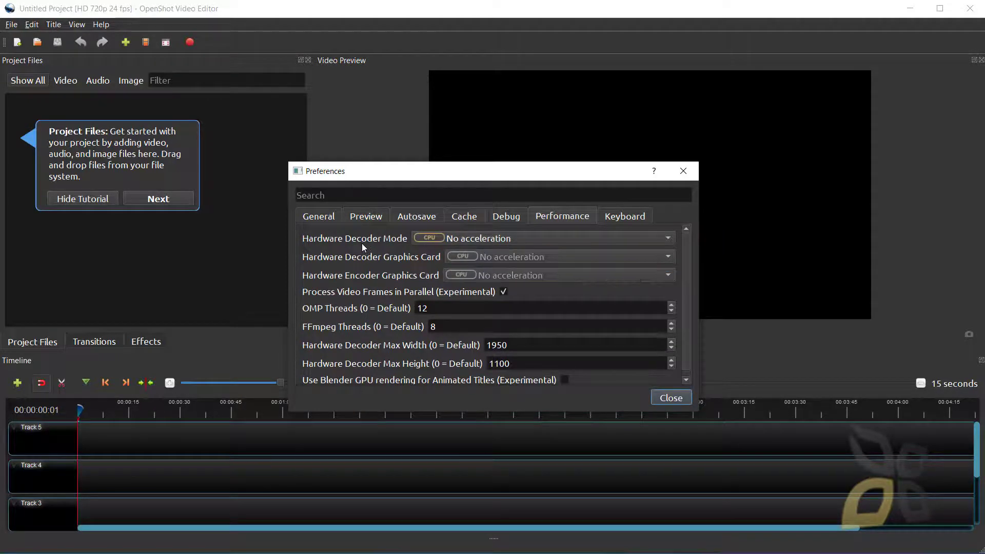
pyautogui.click(443, 238)
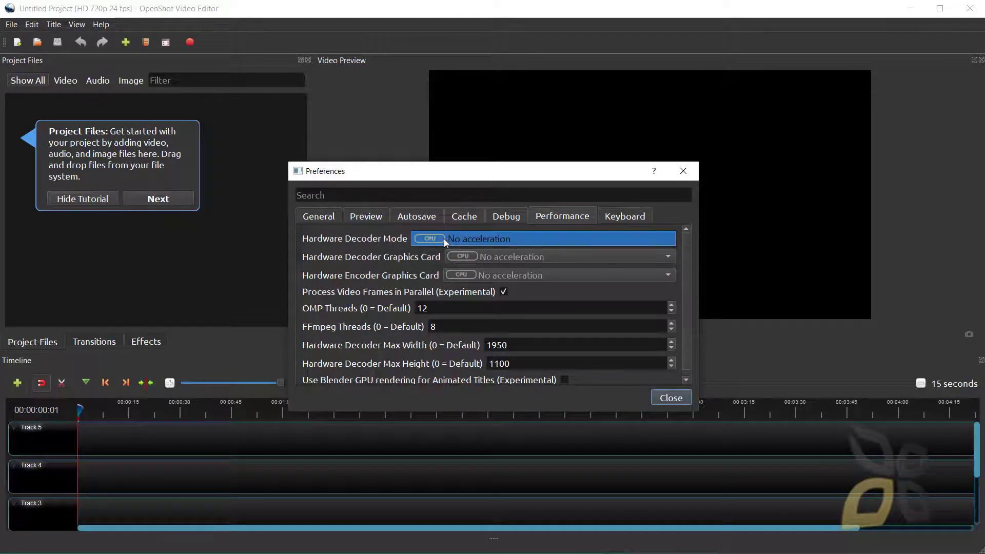
pyautogui.click(482, 239)
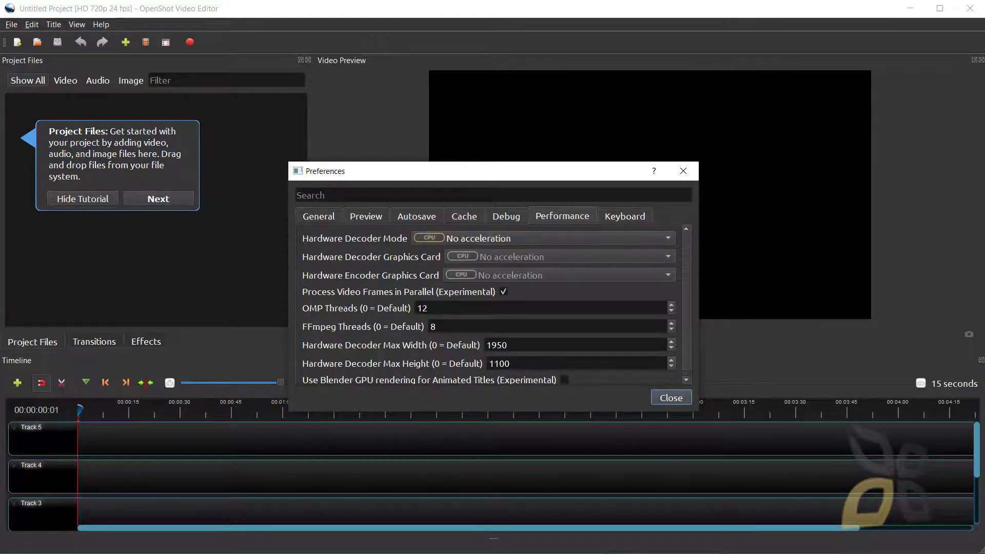
pyautogui.click(671, 238)
pyautogui.click(671, 239)
# Look through the list of keyboard shortcuts in the preferences, then close the preferences and acknowledge the restart notice
pyautogui.click(623, 216)
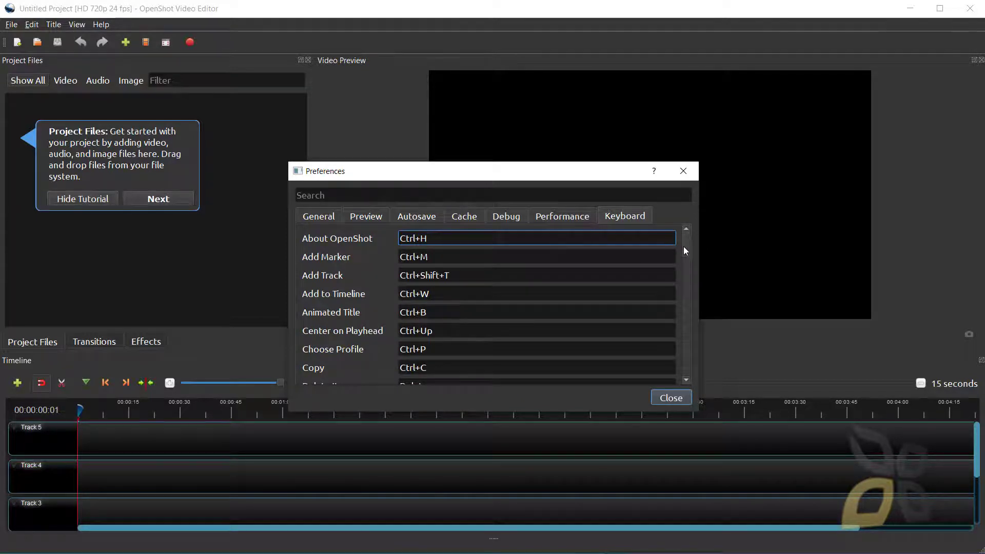
pyautogui.moveTo(684, 247); pyautogui.dragTo(681, 380)
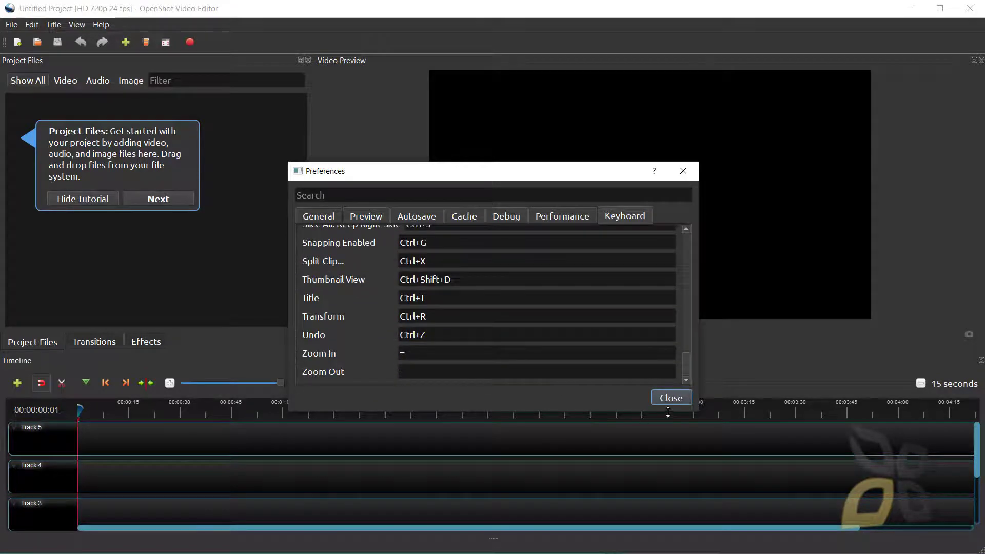
pyautogui.click(683, 171)
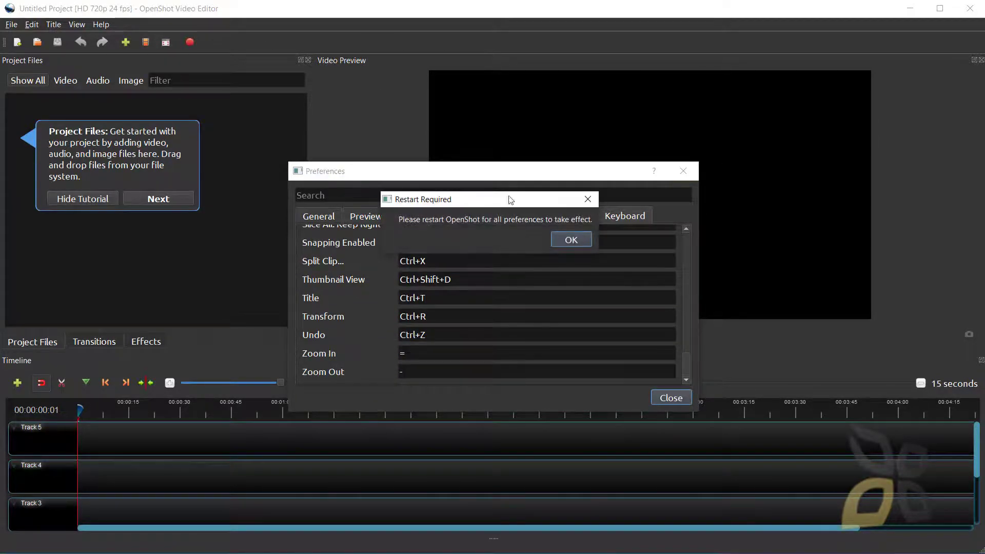
pyautogui.click(564, 242)
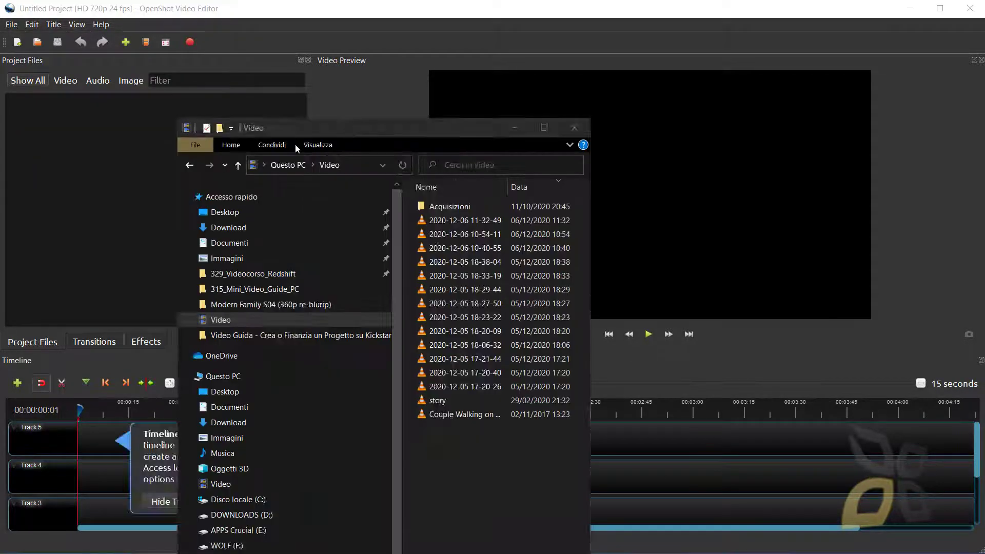
# Import the story and Couple Walking video clips from the Video folder into the project files
pyautogui.moveTo(295, 143); pyautogui.dragTo(0, 147)
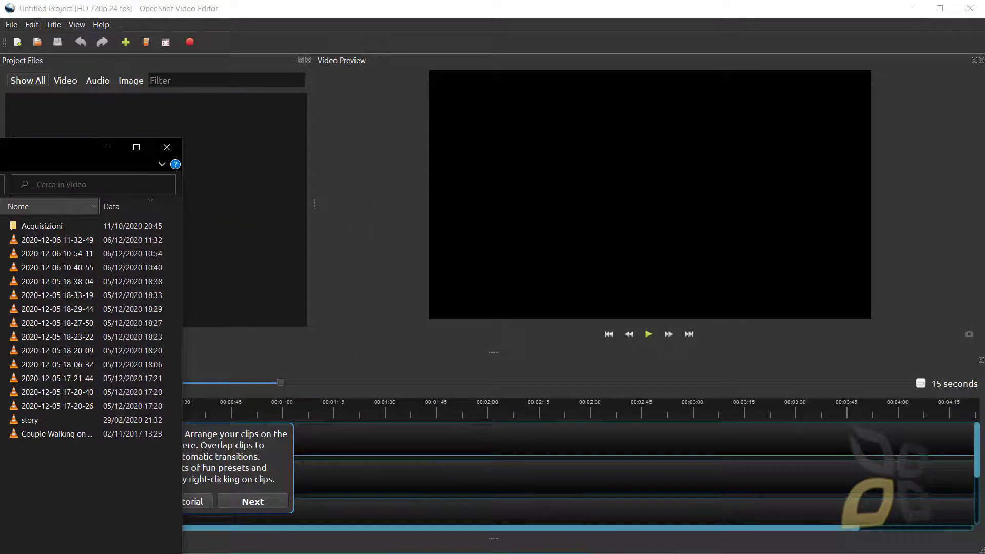
pyautogui.moveTo(182, 308); pyautogui.dragTo(289, 308)
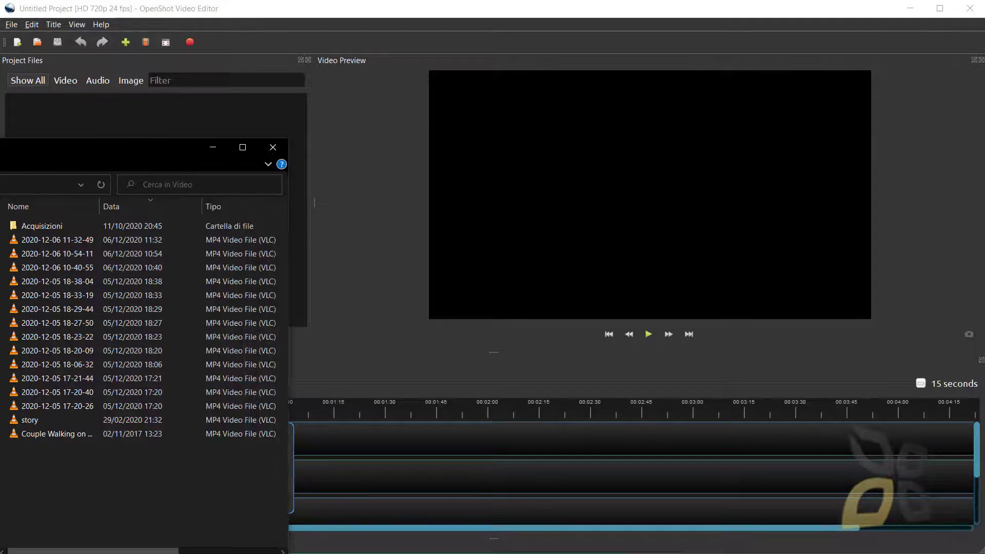
pyautogui.rightClick(0, 325)
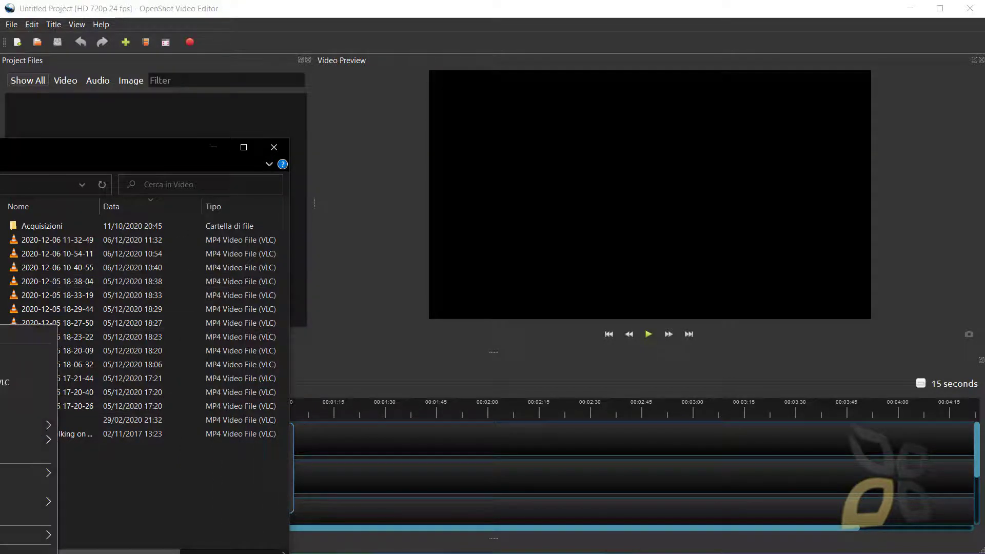
pyautogui.click(28, 411)
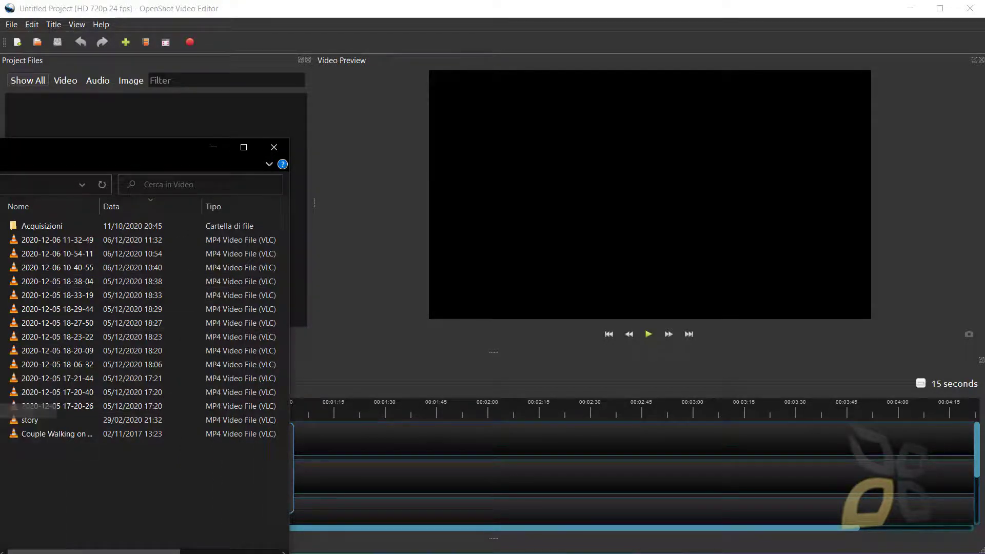
pyautogui.click(36, 423)
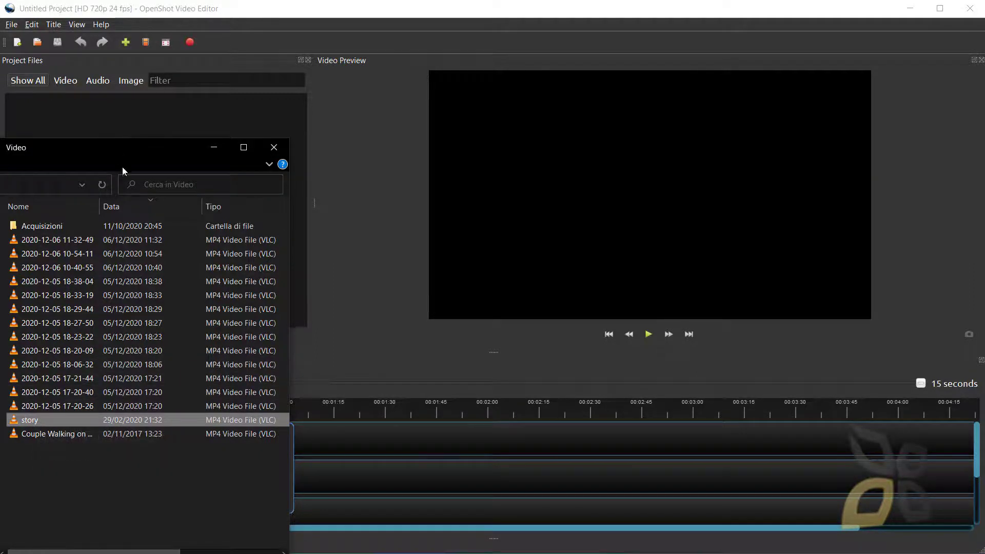
pyautogui.moveTo(122, 167); pyautogui.dragTo(127, 193)
pyautogui.moveTo(38, 445); pyautogui.dragTo(122, 146)
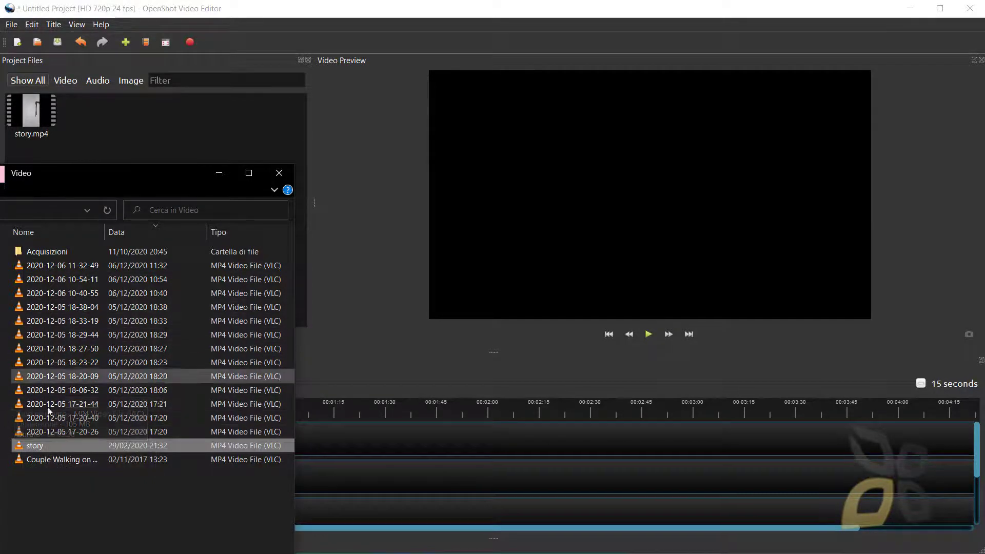
pyautogui.moveTo(57, 460); pyautogui.dragTo(114, 135)
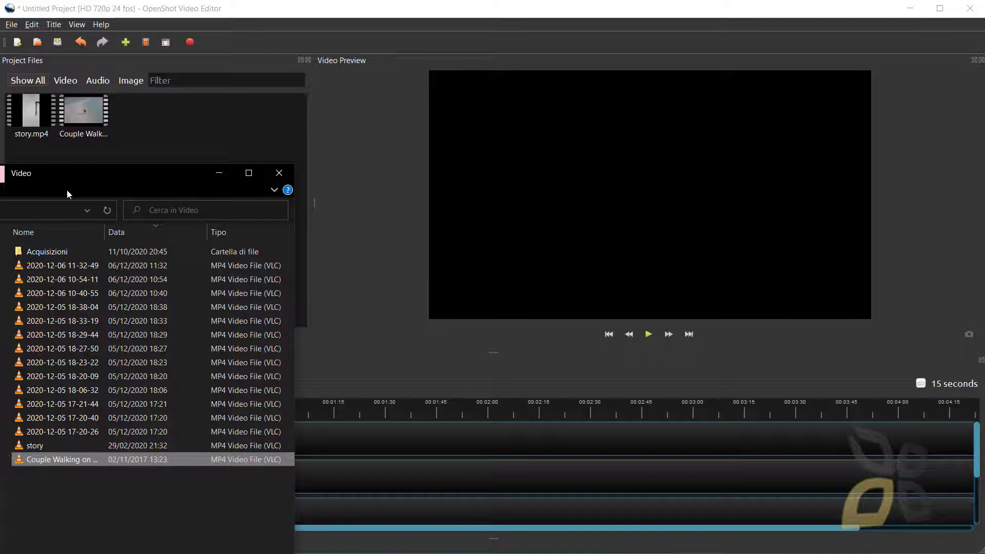
pyautogui.moveTo(79, 179); pyautogui.dragTo(0, 111)
pyautogui.click(82, 180)
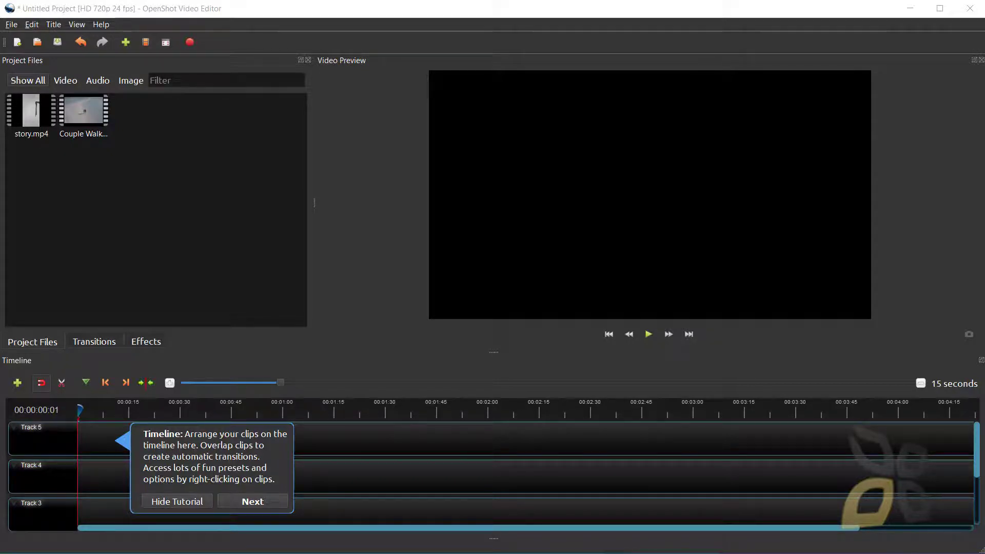
# Import the logo_trasp01_small PNG image from the logo folder into the project files and put the folder window away
pyautogui.hotkey('alt', 'Tab')
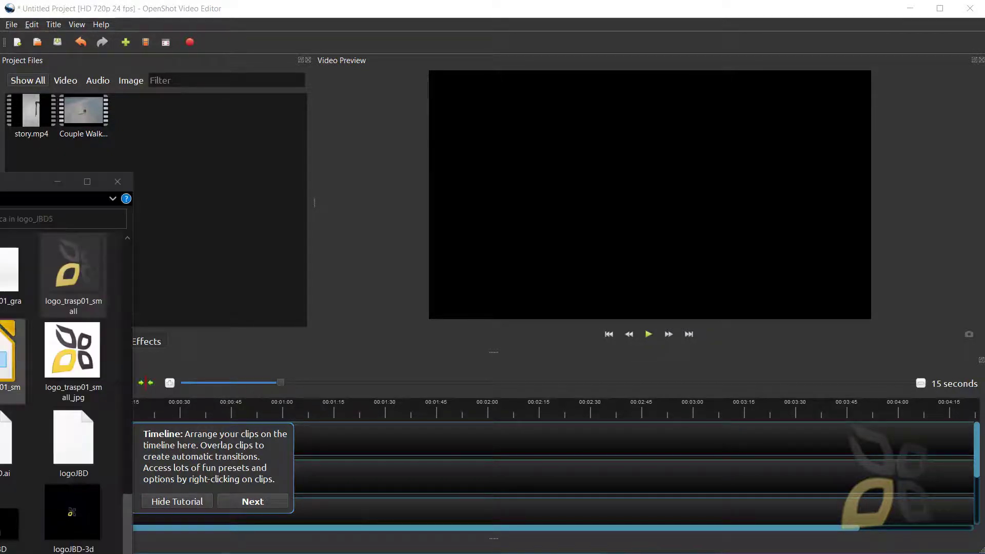
pyautogui.moveTo(69, 272); pyautogui.dragTo(183, 237)
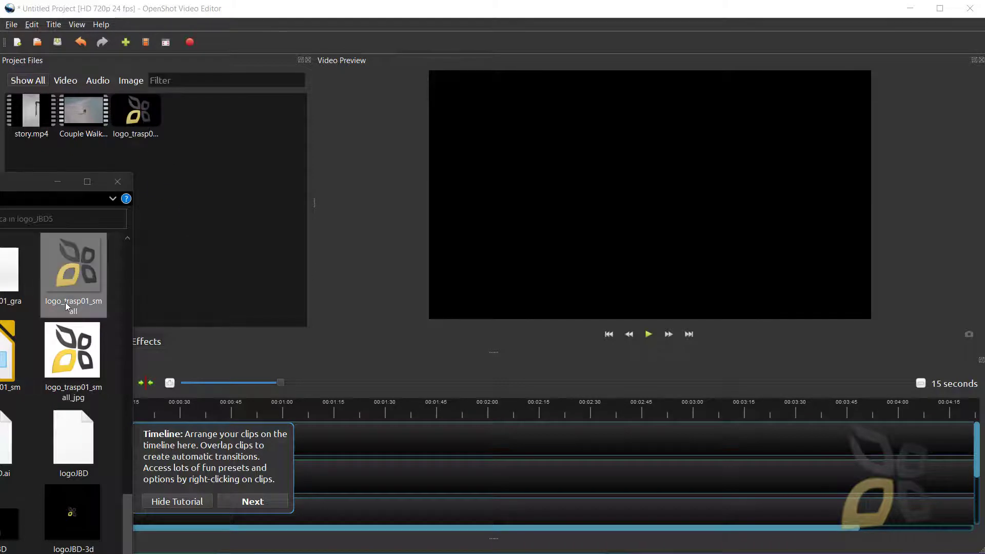
pyautogui.click(66, 285)
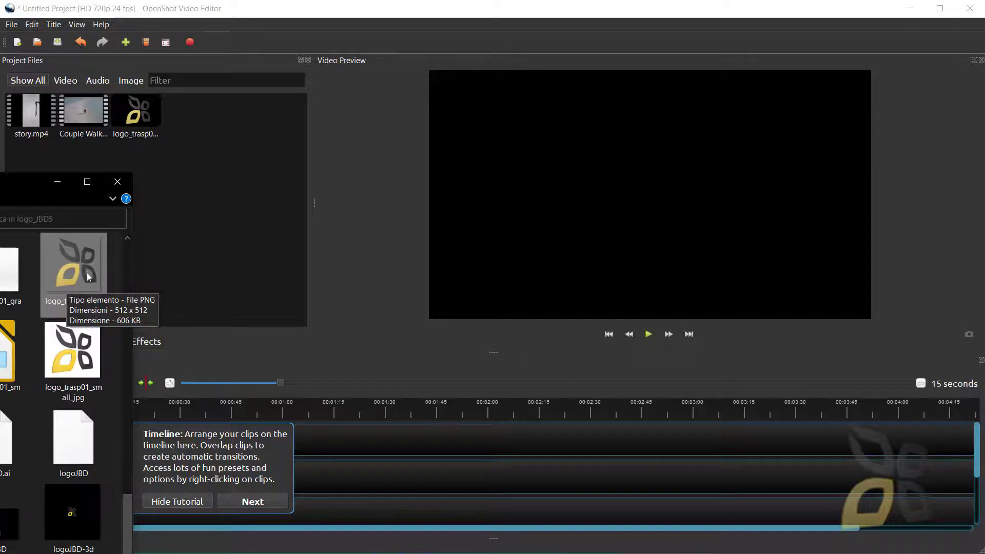
pyautogui.click(63, 181)
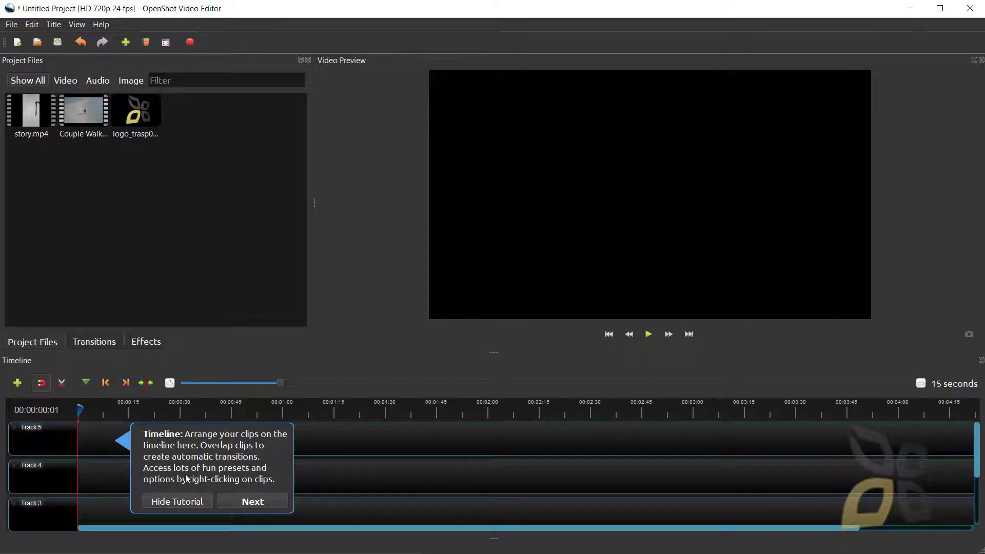
# Advance the tutorial past the timeline tip and place the story.mp4 clip at the start of Track 1
pyautogui.click(249, 505)
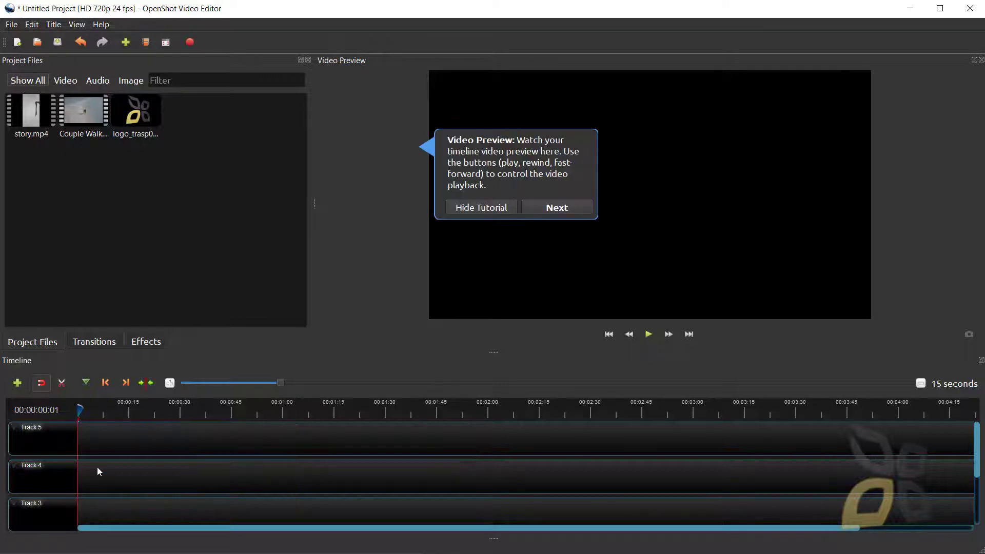
pyautogui.moveTo(30, 126); pyautogui.dragTo(79, 504)
pyautogui.scroll(-3, 100, 482)
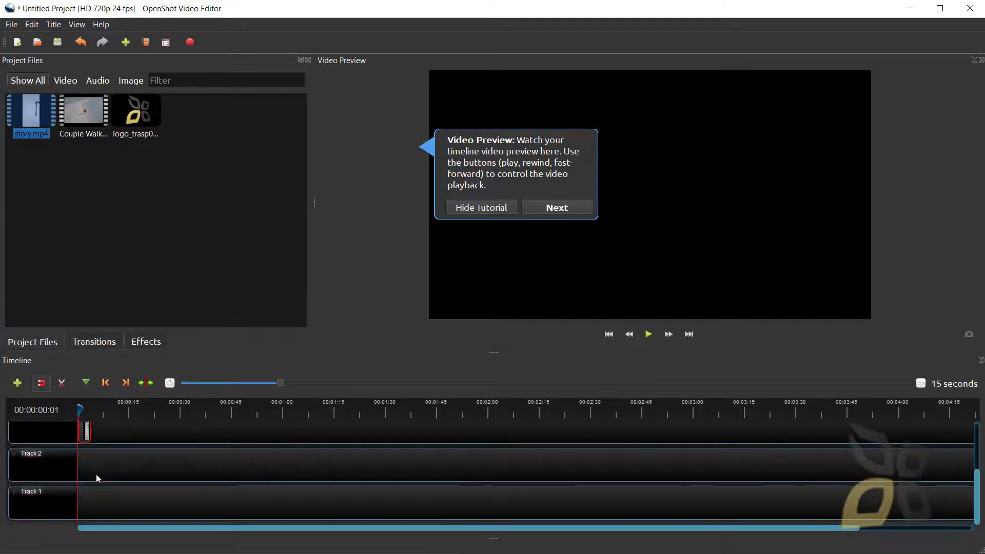
pyautogui.scroll(2, 97, 474)
pyautogui.scroll(-2, 97, 474)
pyautogui.scroll(2, 97, 474)
pyautogui.scroll(-2, 96, 472)
pyautogui.moveTo(85, 431); pyautogui.dragTo(85, 520)
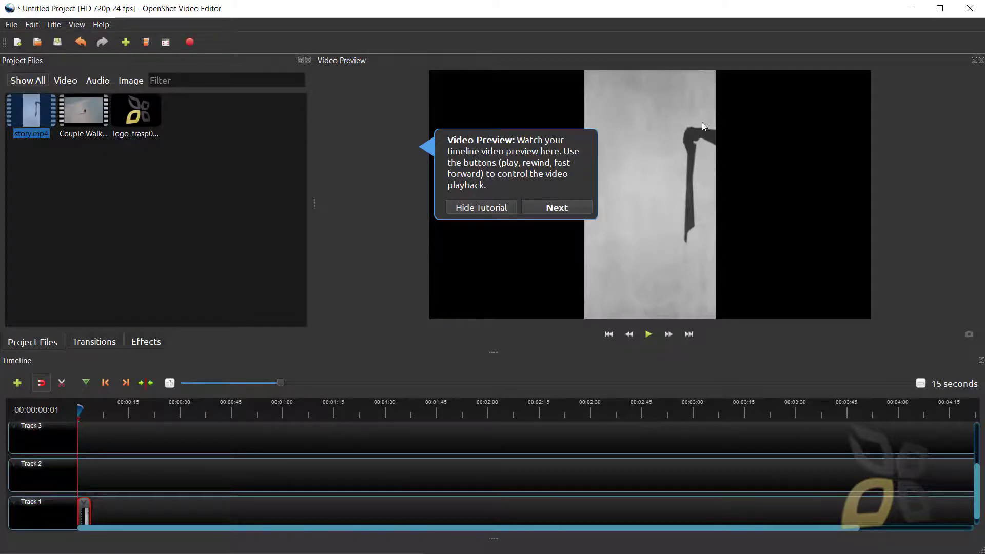
# Place the Couple Walking clip on Track 2 from the end of the story clip, and the logo image at the start of Track 3
pyautogui.click(87, 118)
pyautogui.moveTo(118, 105); pyautogui.dragTo(118, 467)
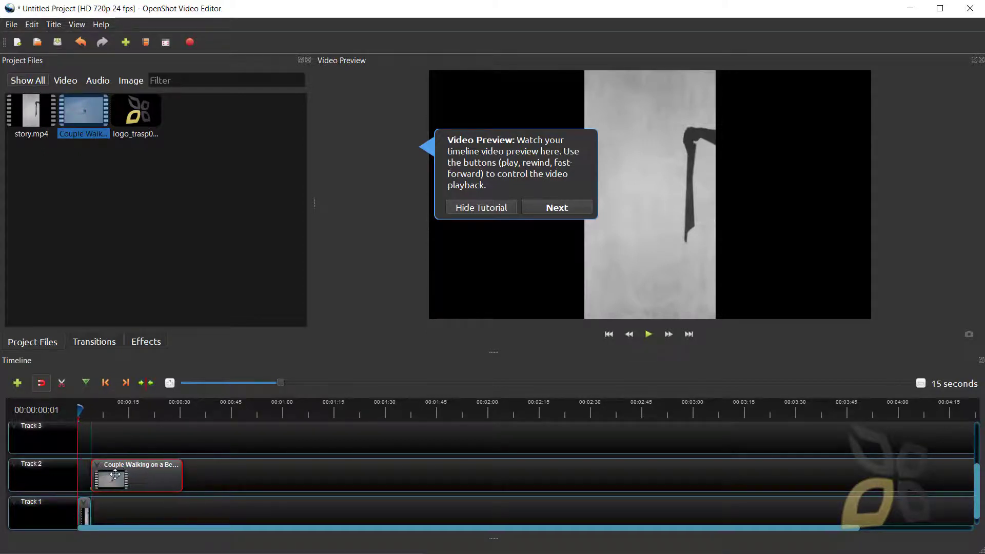
pyautogui.moveTo(130, 477)
pyautogui.mouseDown()
pyautogui.moveTo(167, 478)
pyautogui.moveTo(113, 478)
pyautogui.mouseUp()
pyautogui.click(137, 104)
pyautogui.moveTo(146, 122); pyautogui.dragTo(76, 440)
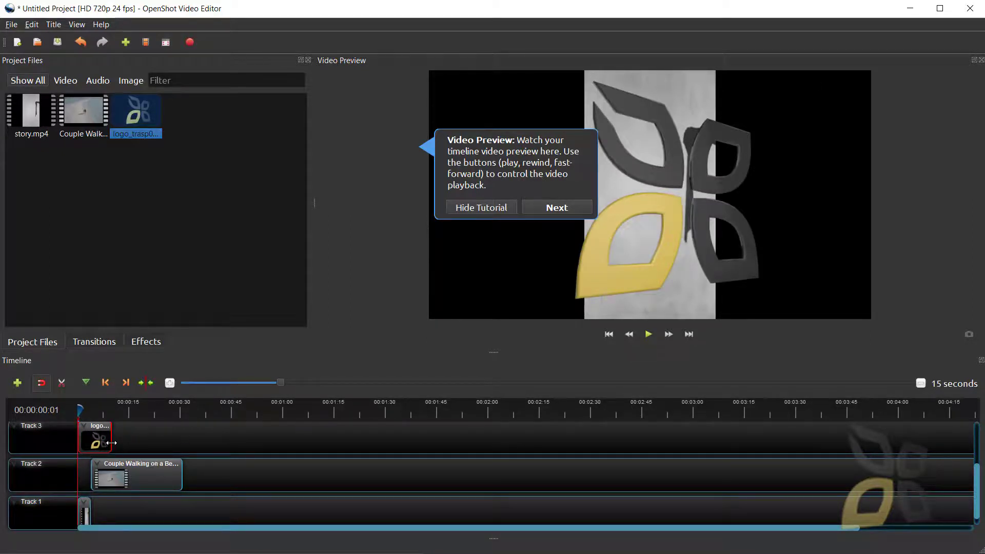
# Extend the logo image on Track 3 so that it ends together with the Couple Walking clip on Track 2
pyautogui.moveTo(111, 441); pyautogui.dragTo(182, 434)
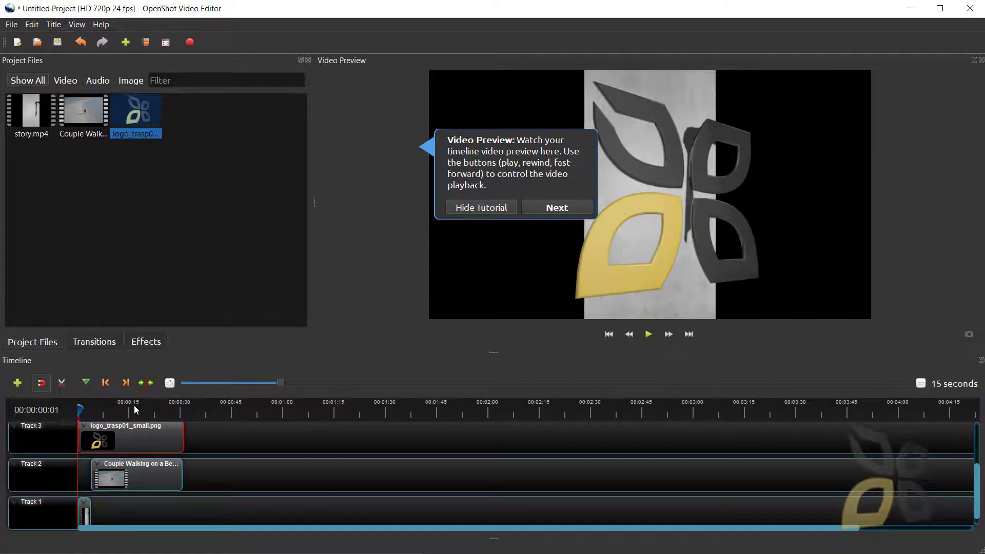
pyautogui.moveTo(177, 440); pyautogui.dragTo(154, 441)
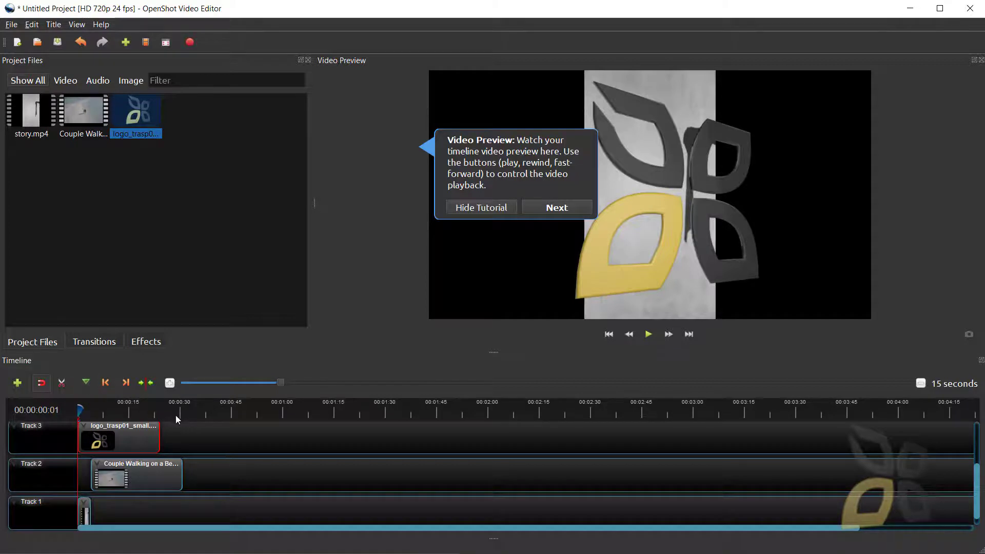
pyautogui.moveTo(100, 411); pyautogui.dragTo(205, 417)
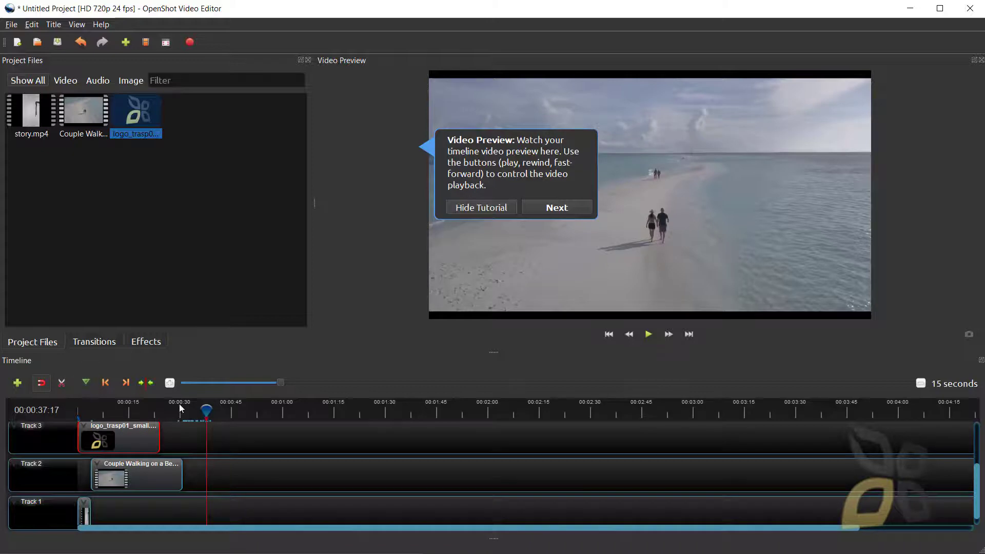
pyautogui.moveTo(206, 413); pyautogui.dragTo(221, 418)
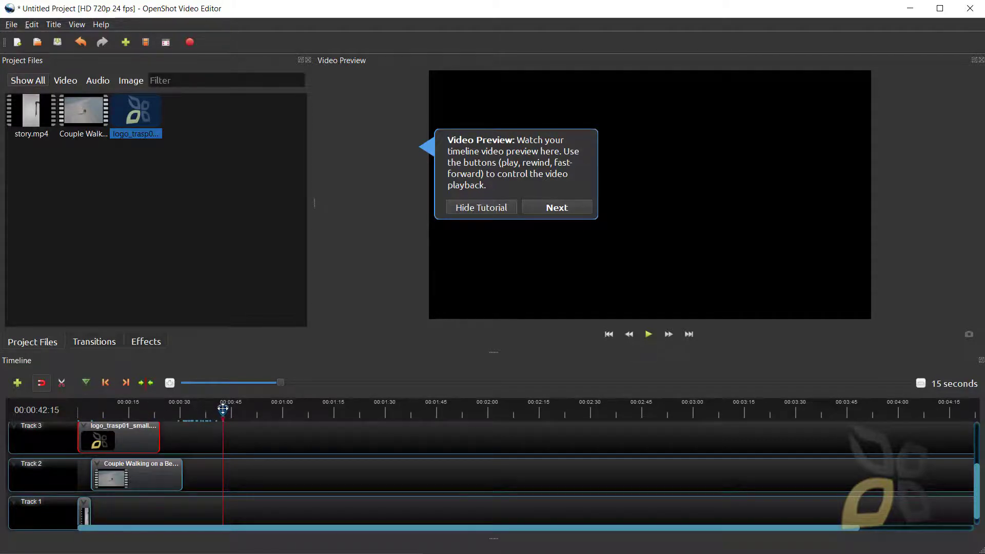
pyautogui.click(206, 413)
pyautogui.moveTo(203, 417); pyautogui.dragTo(201, 415)
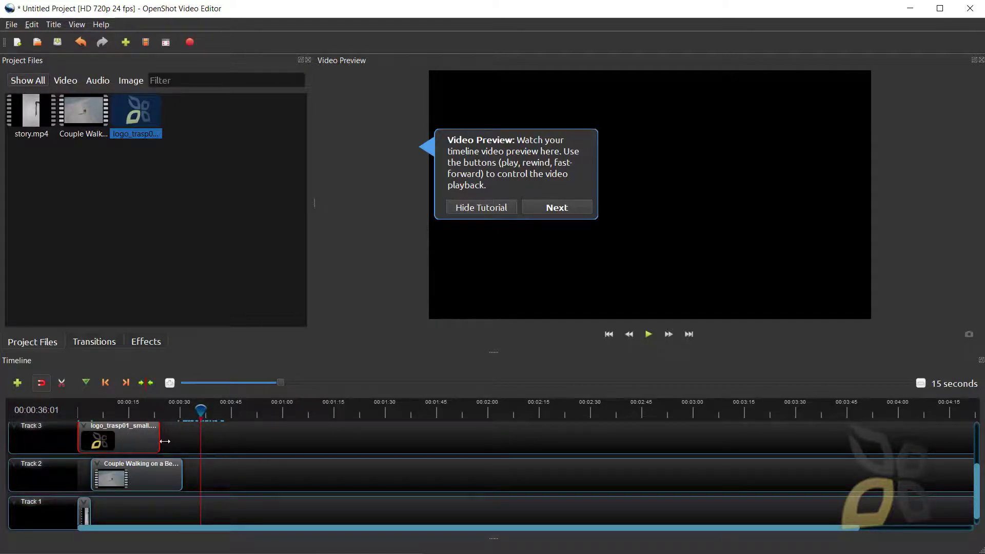
pyautogui.moveTo(159, 443); pyautogui.dragTo(186, 443)
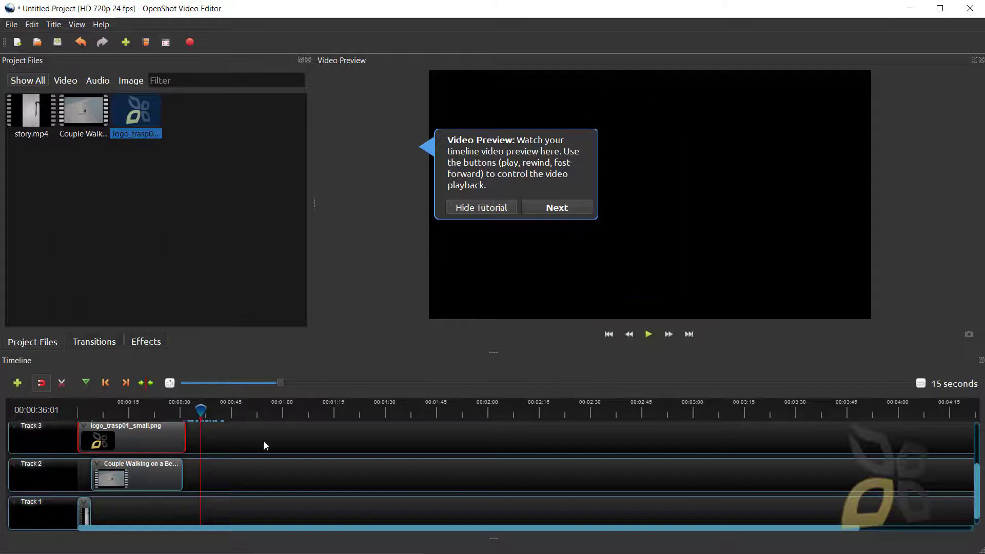
pyautogui.moveTo(185, 426); pyautogui.dragTo(233, 417)
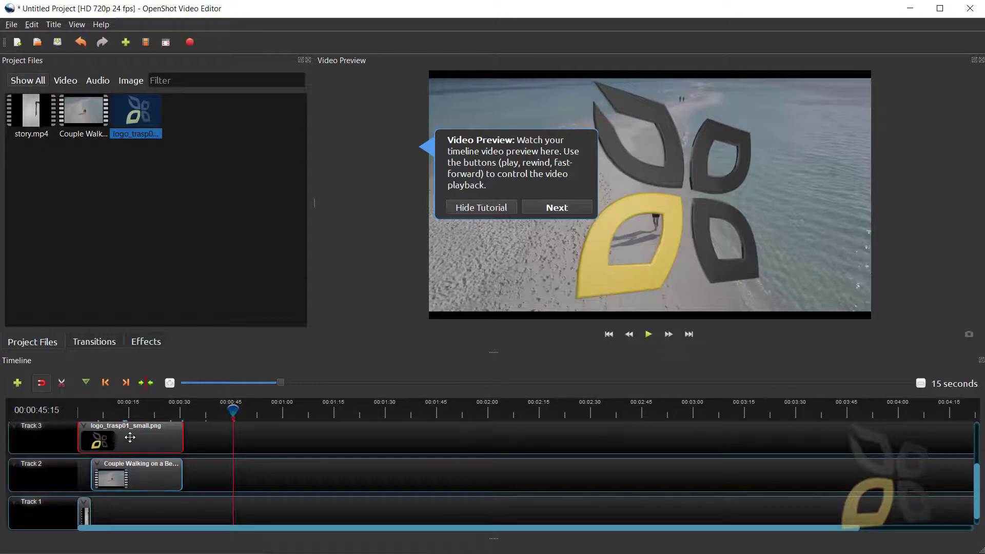
# Scrub the playhead back to 00:00:13:02 to preview the logo over the Couple Walking clip
pyautogui.moveTo(232, 408); pyautogui.dragTo(122, 413)
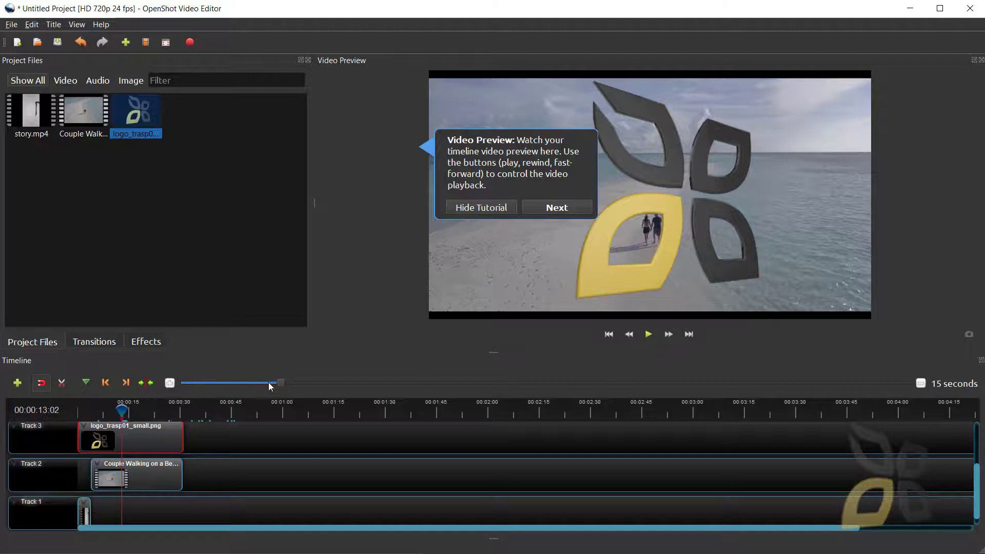
pyautogui.moveTo(282, 381)
pyautogui.mouseDown()
pyautogui.moveTo(402, 383)
pyautogui.moveTo(264, 382)
pyautogui.moveTo(644, 388)
pyautogui.moveTo(471, 383)
pyautogui.moveTo(274, 394)
pyautogui.mouseUp()
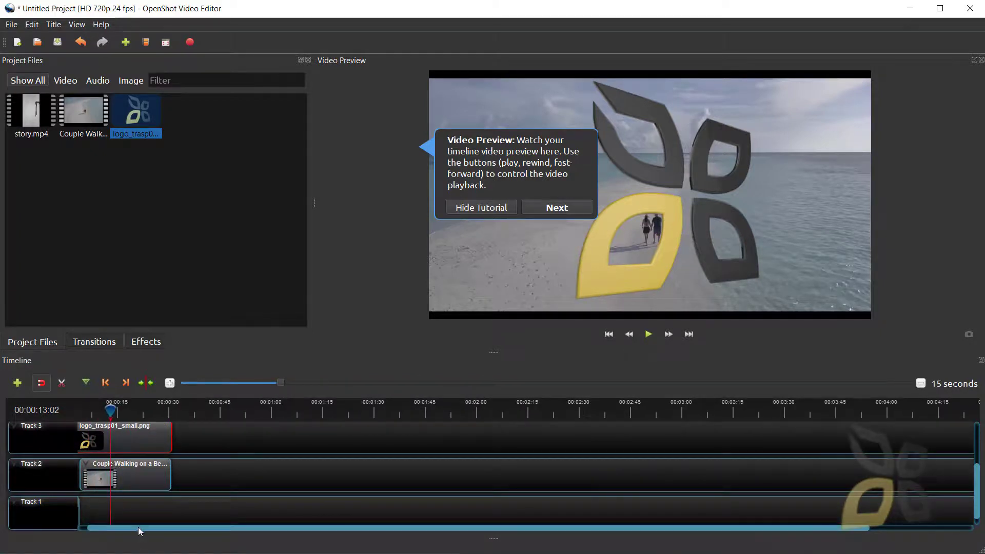
pyautogui.moveTo(109, 531); pyautogui.dragTo(77, 528)
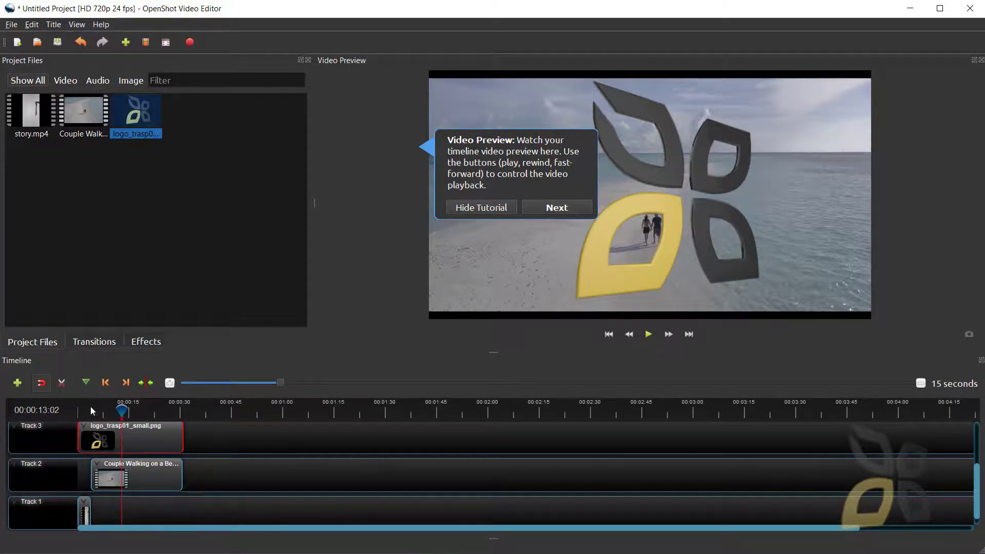
# Split the Couple Walking clip on Track 2 with the Razor tool at about 12, 17 and 20 seconds
pyautogui.click(135, 467)
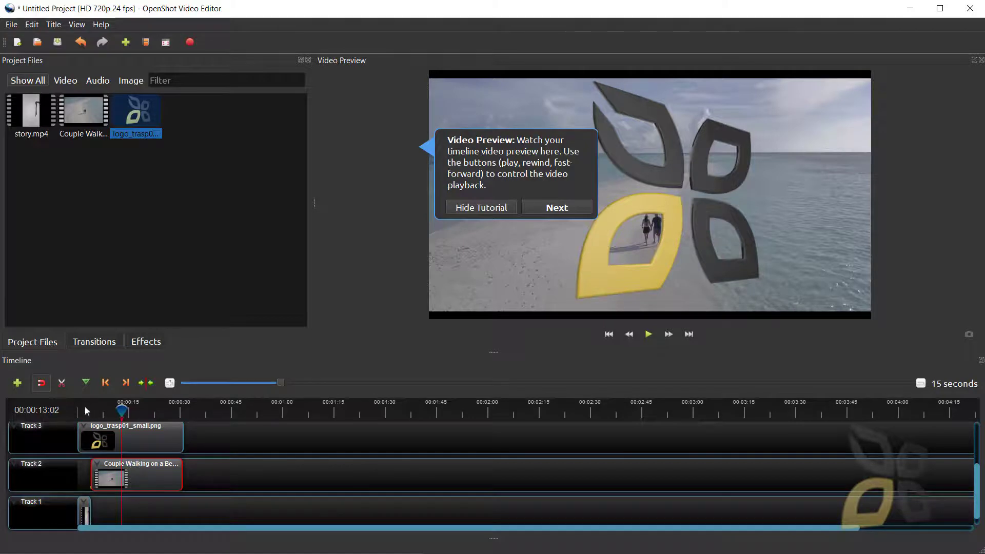
pyautogui.click(61, 382)
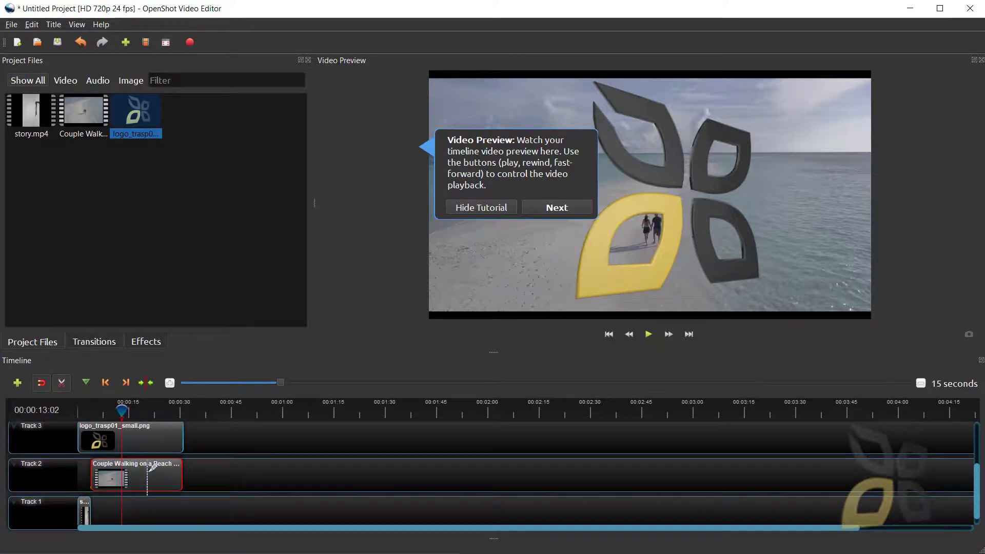
pyautogui.click(135, 470)
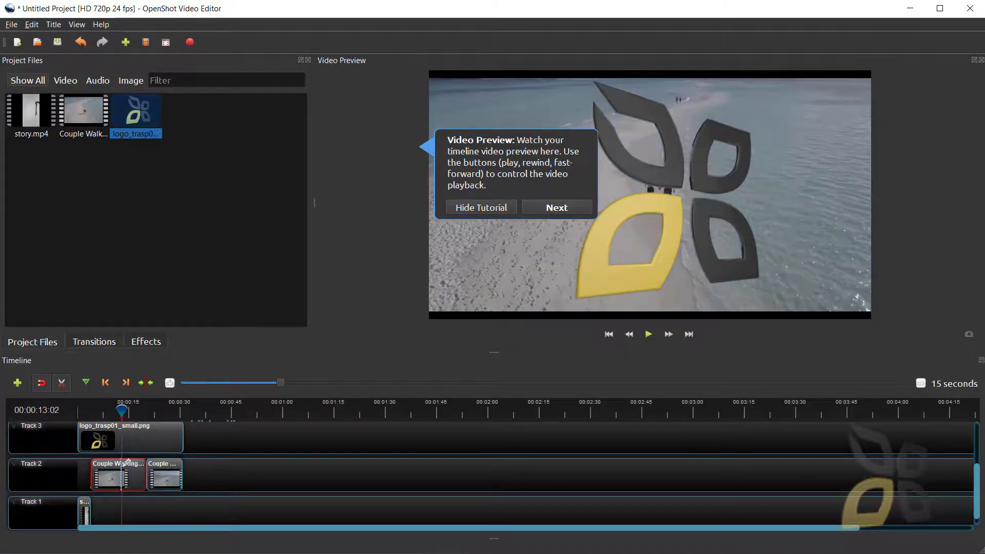
pyautogui.click(146, 470)
pyautogui.click(117, 473)
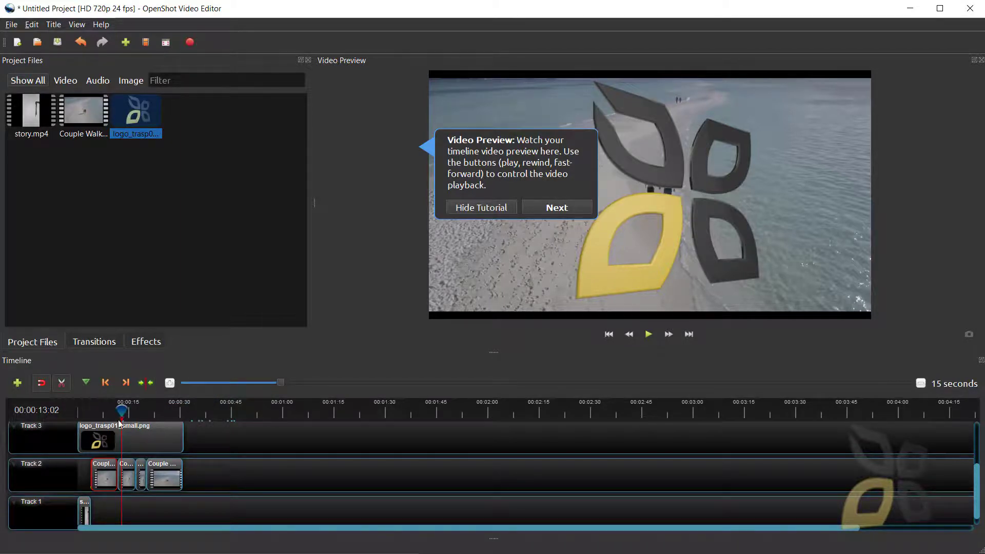
# Preview the timeline from 00:00:22:13 to its end, return to the start, and play the first couple of seconds
pyautogui.moveTo(122, 410); pyautogui.dragTo(154, 412)
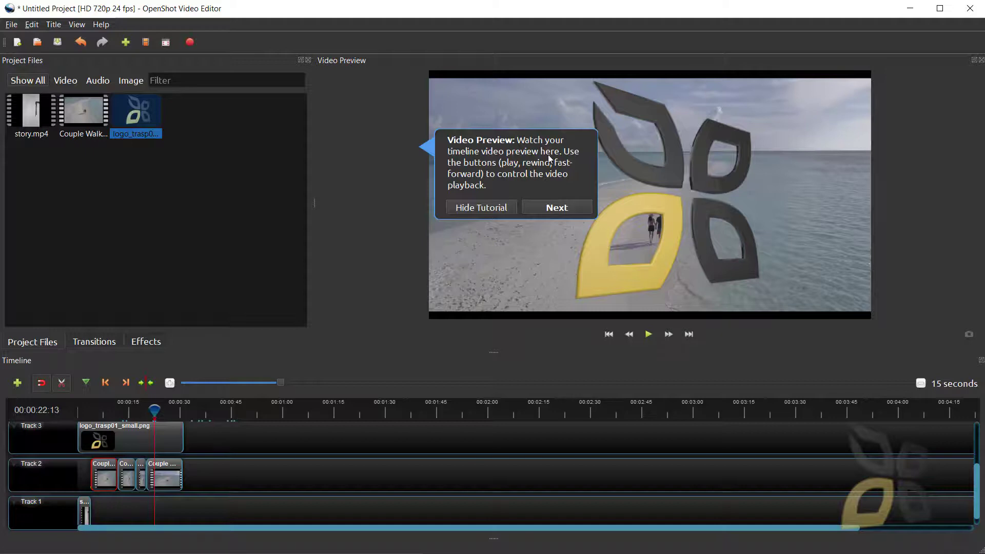
pyautogui.click(649, 339)
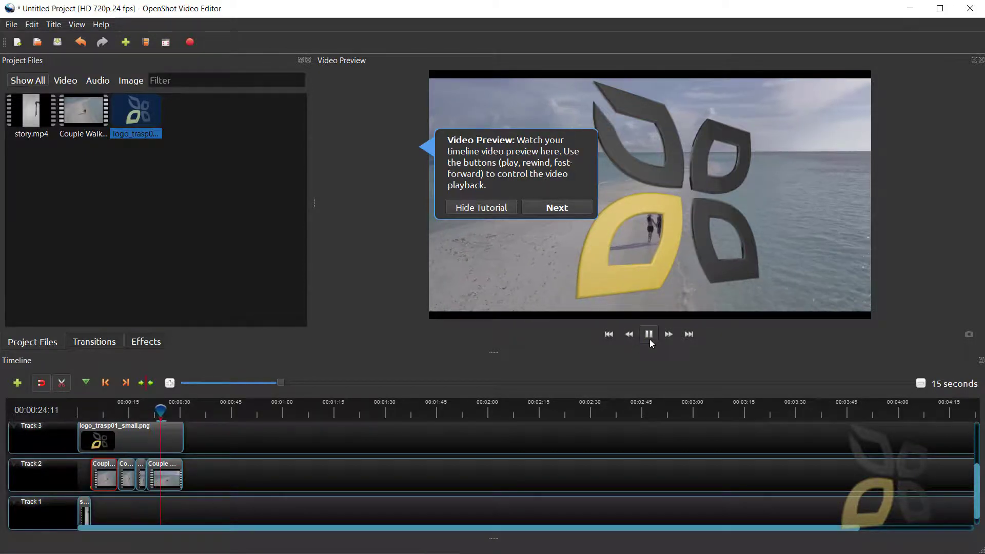
pyautogui.click(667, 341)
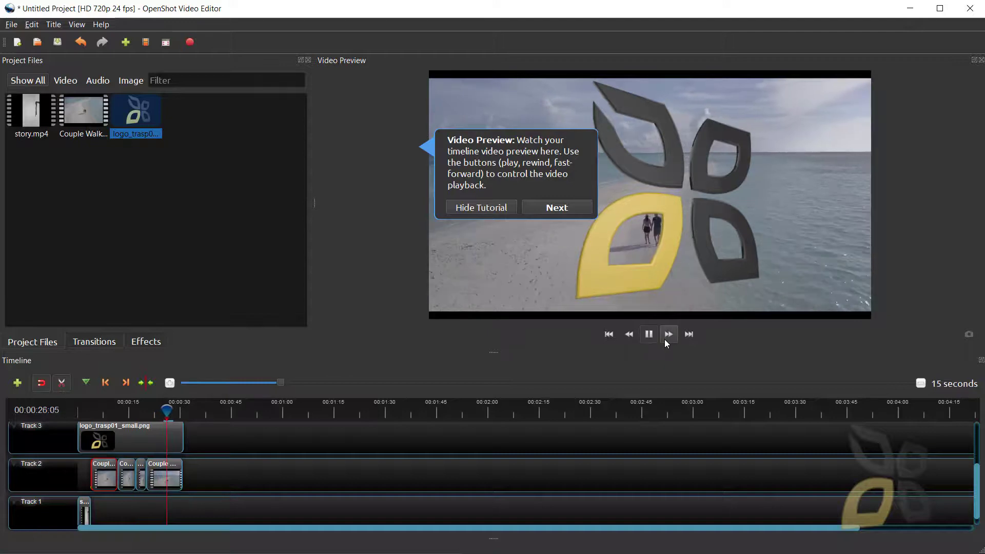
pyautogui.click(688, 336)
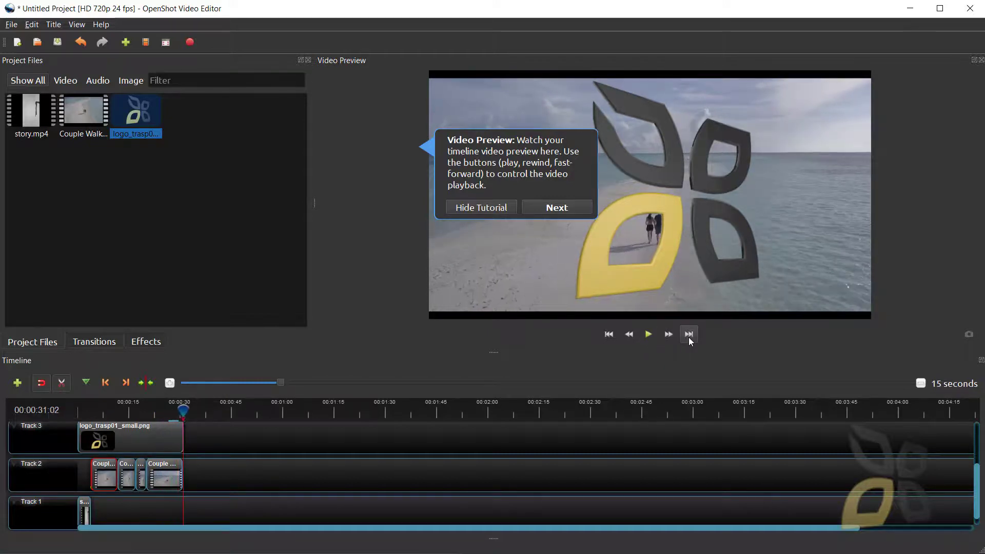
pyautogui.click(610, 334)
pyautogui.click(649, 334)
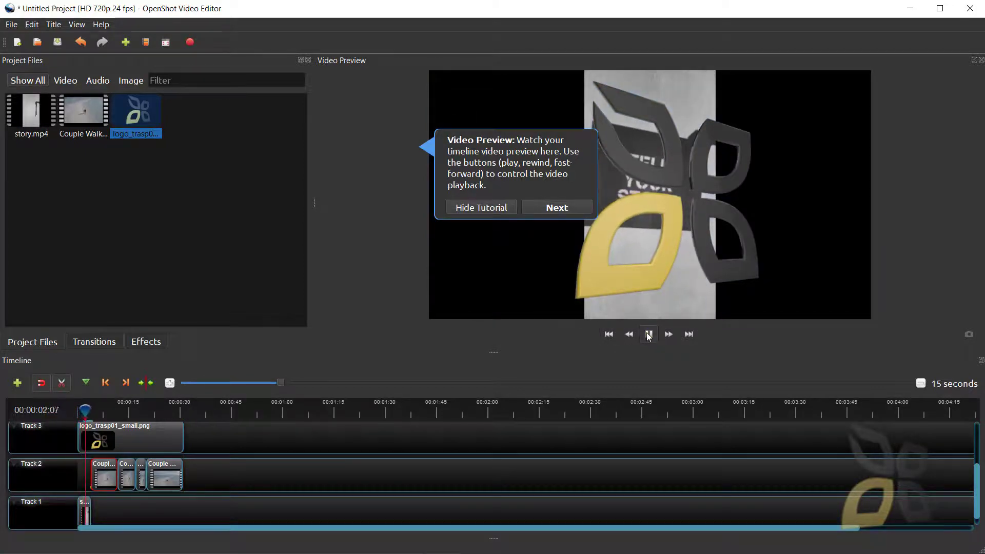
pyautogui.click(649, 334)
# Go through the remaining tutorial tips to finish the tutorial, and open the Export Video settings
pyautogui.click(547, 208)
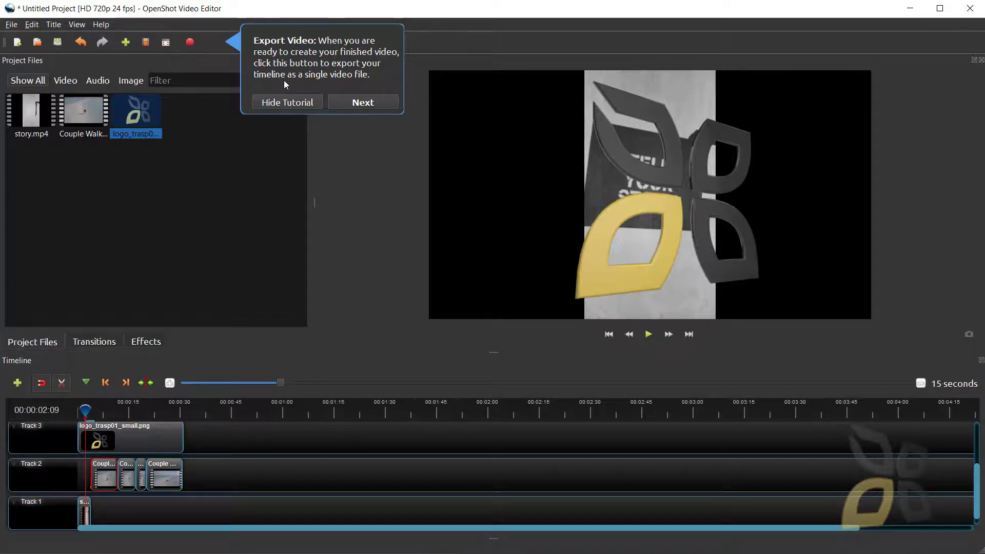
pyautogui.click(351, 102)
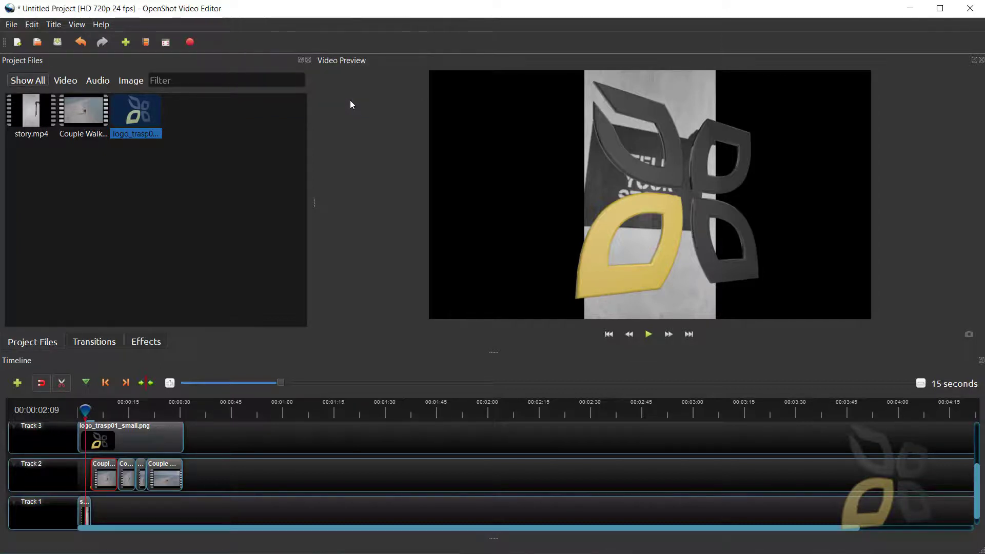
pyautogui.click(193, 47)
pyautogui.moveTo(488, 160); pyautogui.dragTo(480, 152)
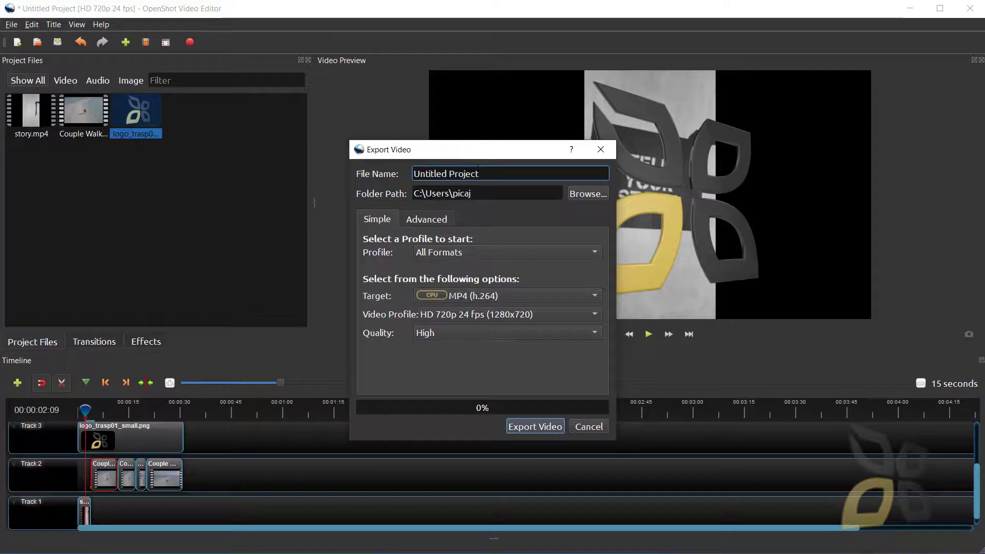
pyautogui.click(471, 193)
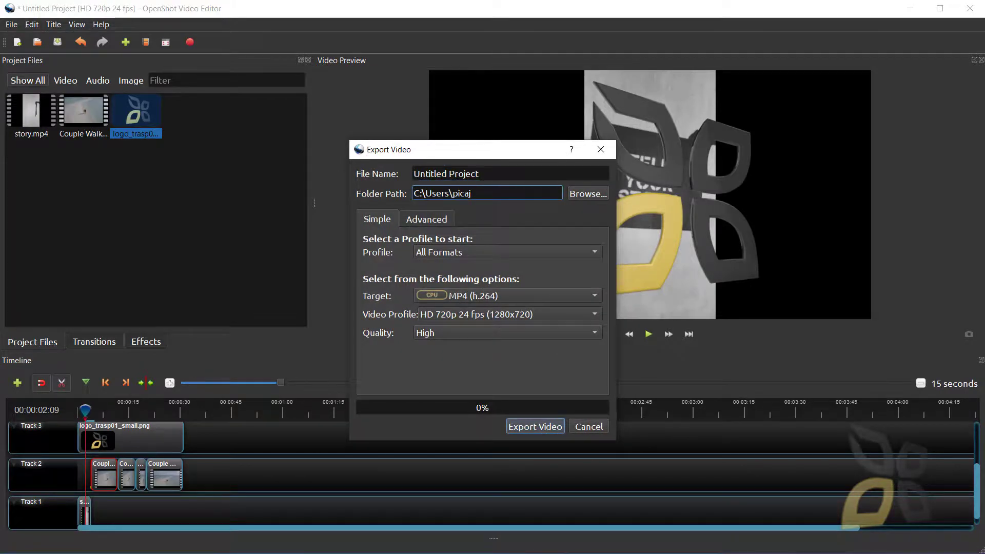
pyautogui.click(482, 173)
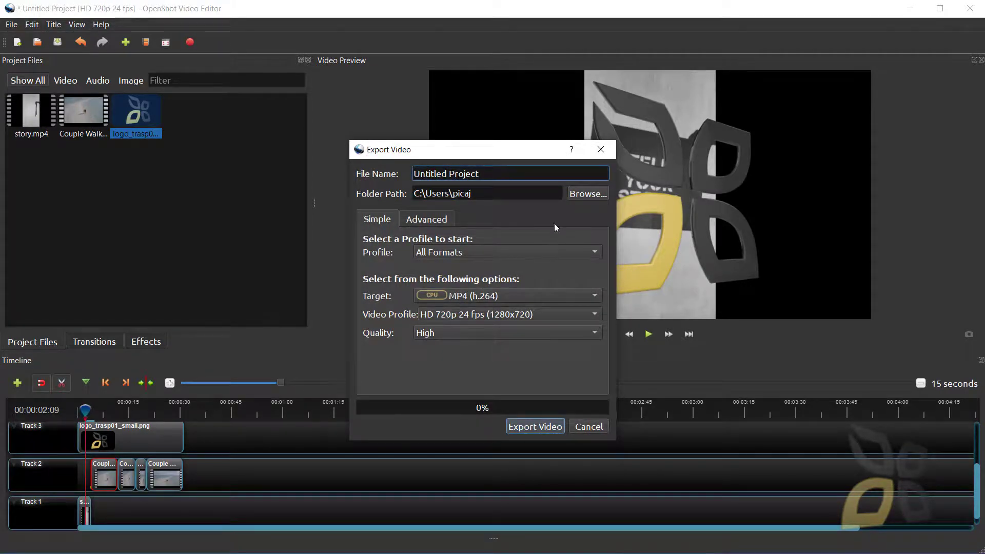
# Review the available export target formats and video profiles without choosing a different one
pyautogui.click(473, 293)
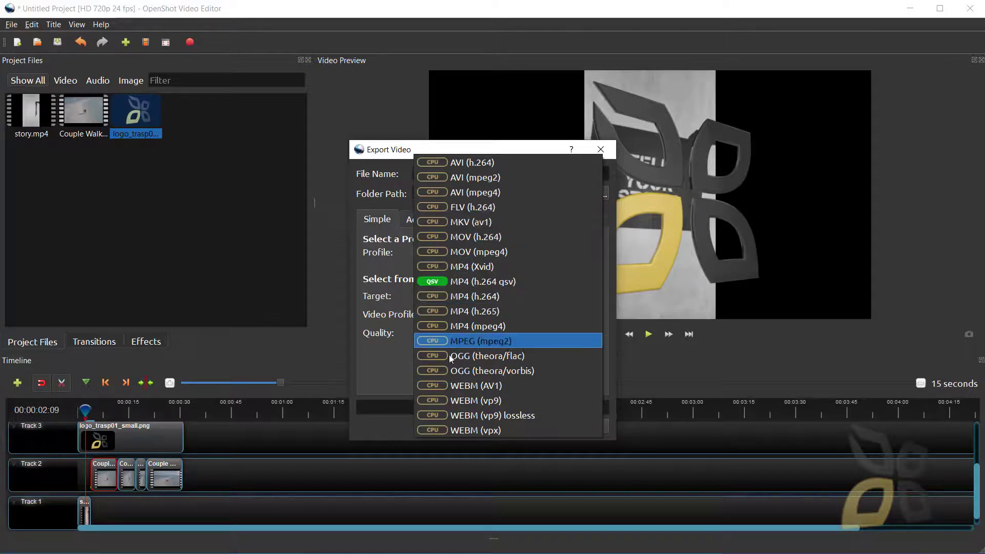
pyautogui.click(374, 364)
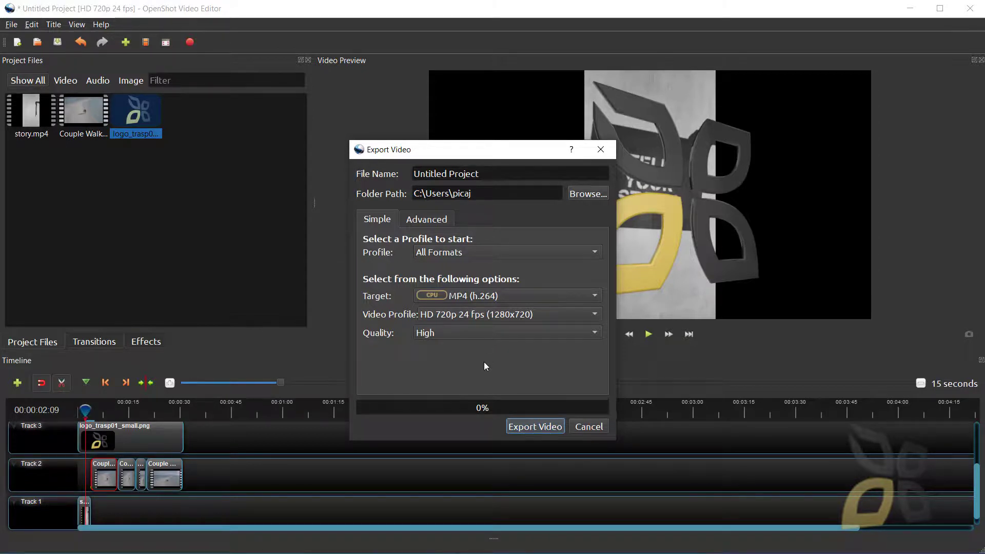
pyautogui.click(437, 315)
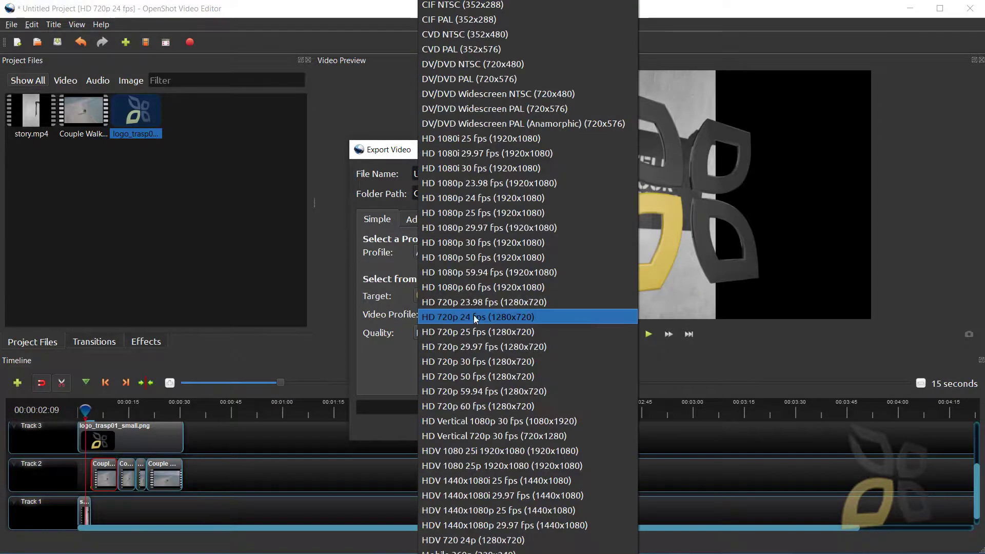
pyautogui.click(392, 369)
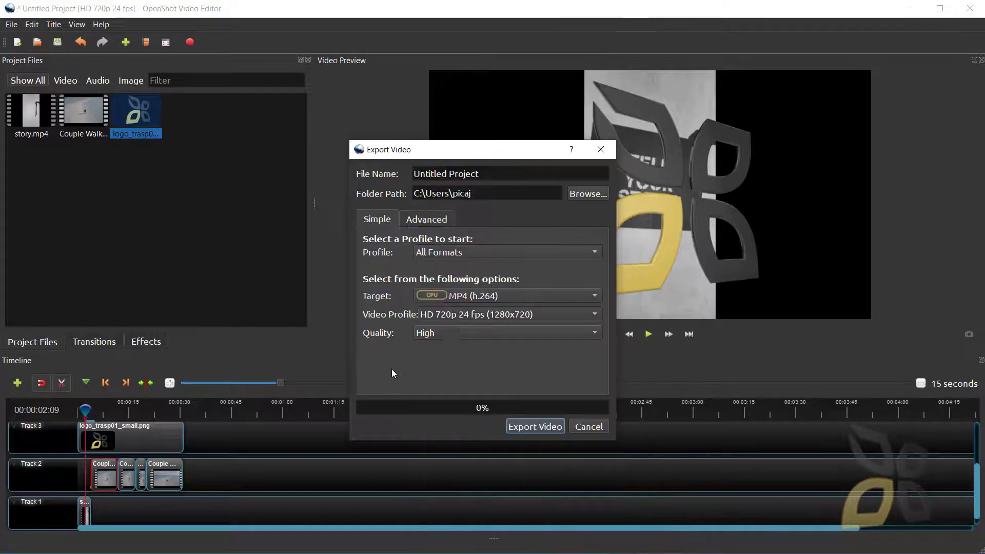
# Set the export video profile to HD 1080p 24 fps (1920x1080) and the quality to High
pyautogui.click(485, 315)
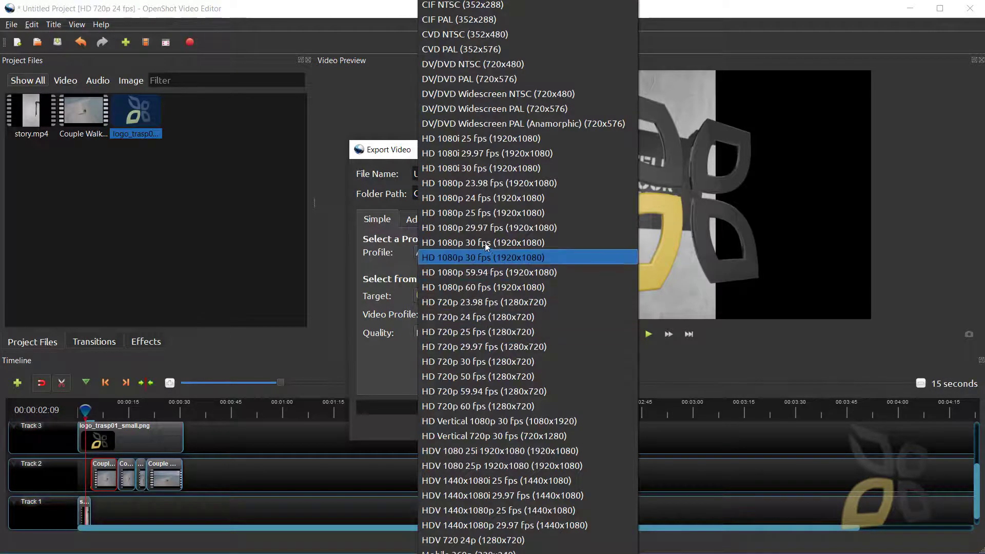
pyautogui.click(491, 198)
pyautogui.click(450, 335)
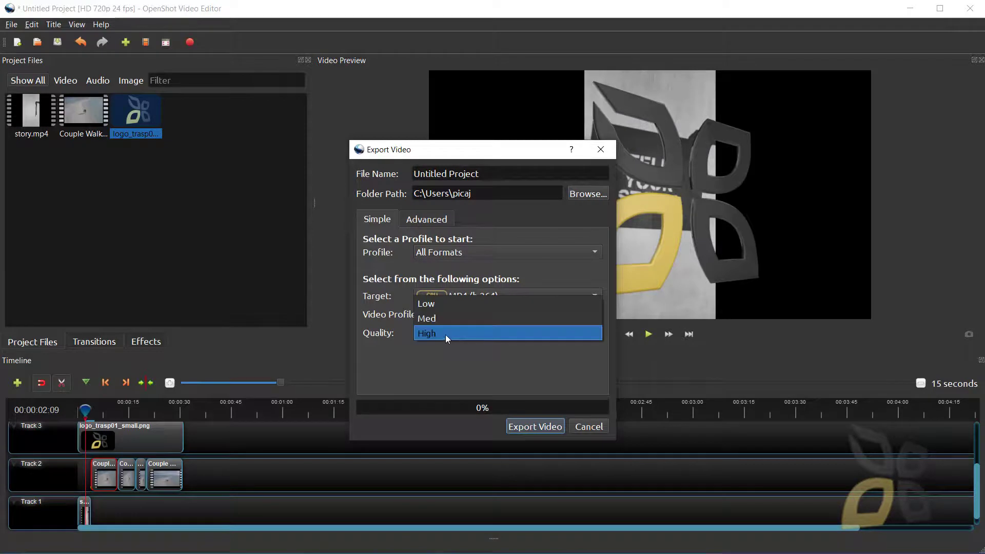
pyautogui.click(425, 302)
pyautogui.click(431, 334)
pyautogui.click(428, 362)
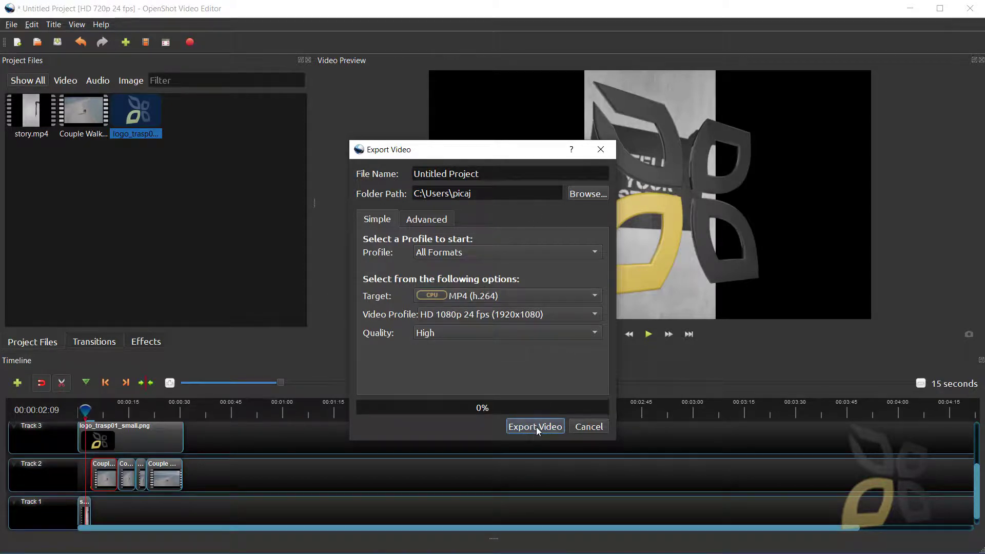
# Set the export destination to the Video folder inside the user's home folder
pyautogui.click(508, 193)
pyautogui.click(577, 195)
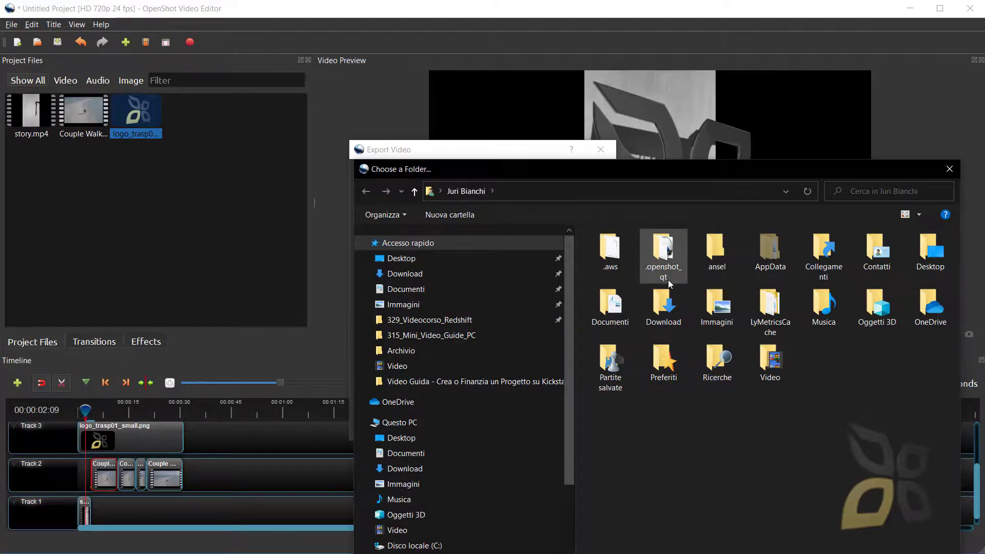
pyautogui.doubleClick(775, 359)
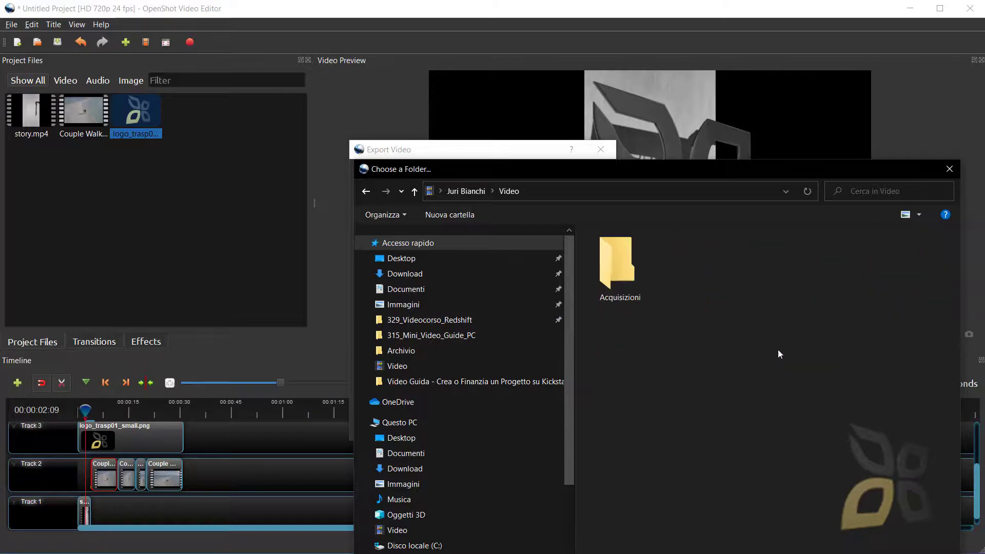
pyautogui.moveTo(694, 169); pyautogui.dragTo(419, 164)
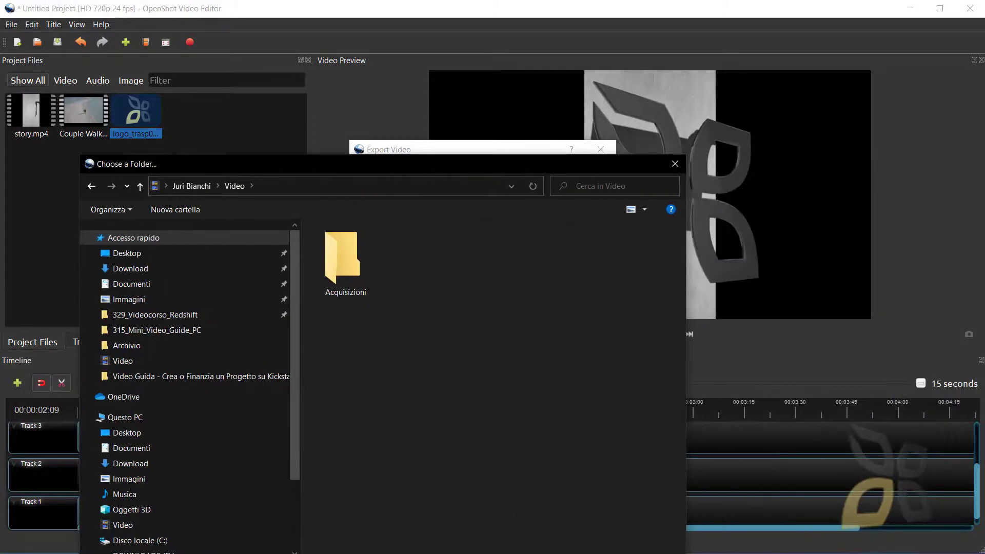
pyautogui.press('Return')
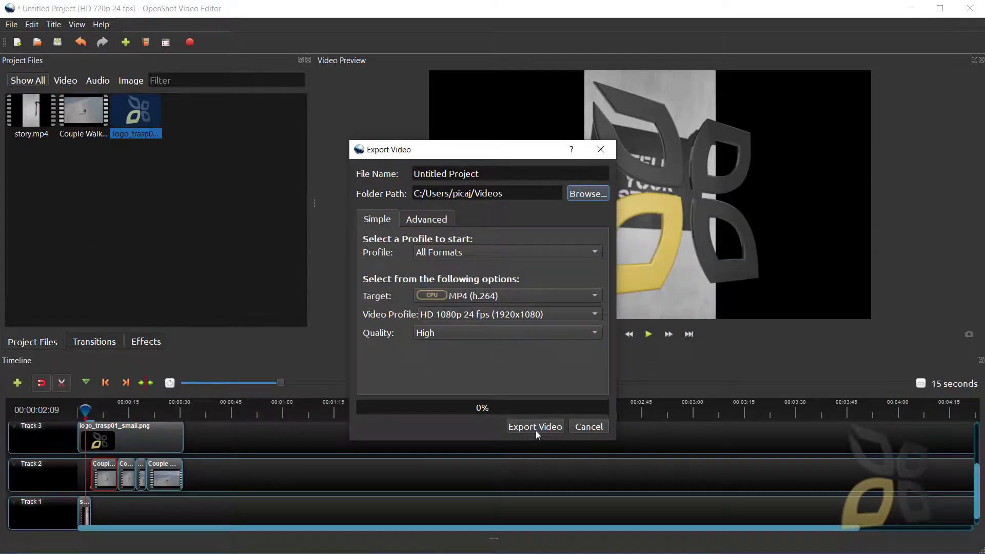
# Export the project as an MP4 with the chosen settings and close the export dialog once rendering completes
pyautogui.click(535, 428)
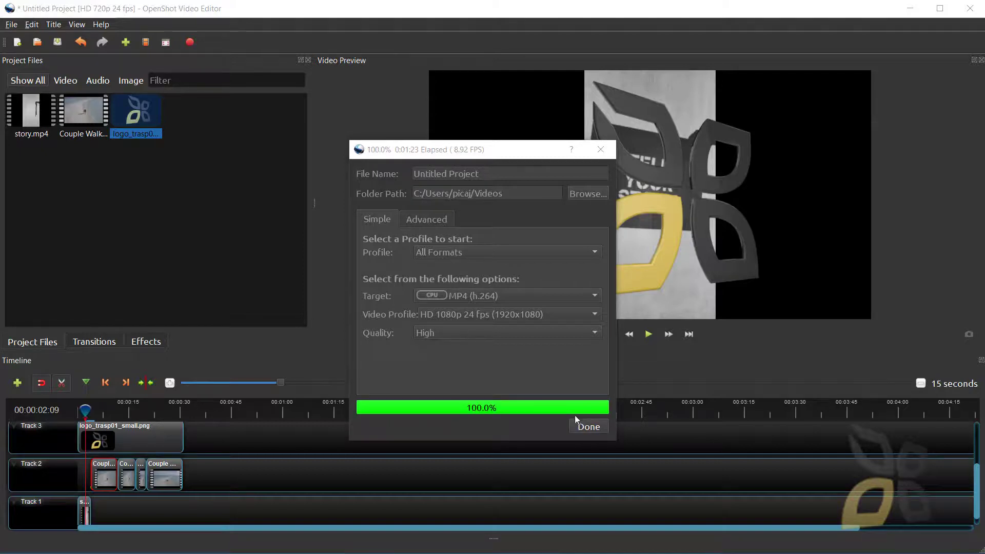
pyautogui.click(587, 428)
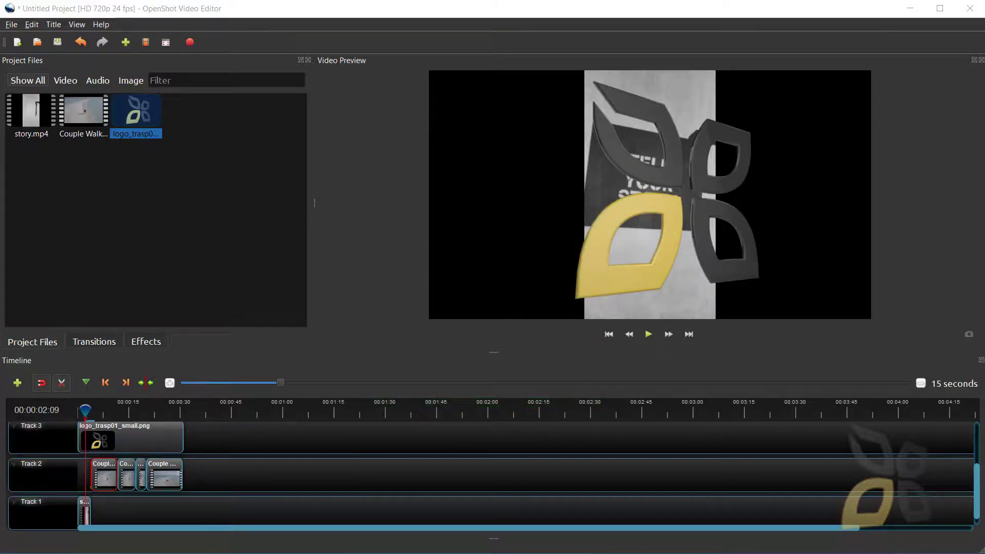
# Switch to the Video folder in the file manager, play the exported Untitled Project video, and return to OpenShot
pyautogui.hotkey('alt', 'Tab')
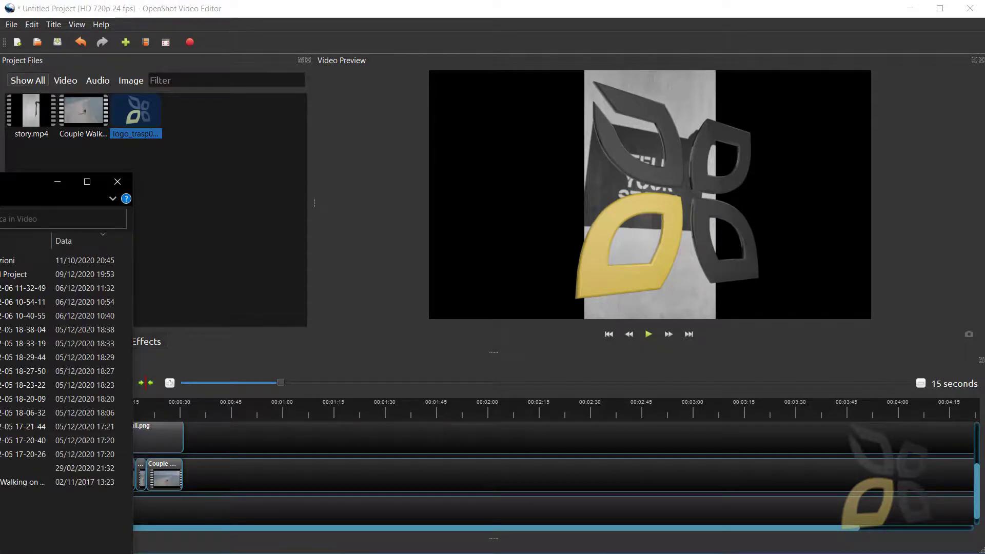
pyautogui.moveTo(133, 553); pyautogui.dragTo(400, 553)
pyautogui.click(22, 274)
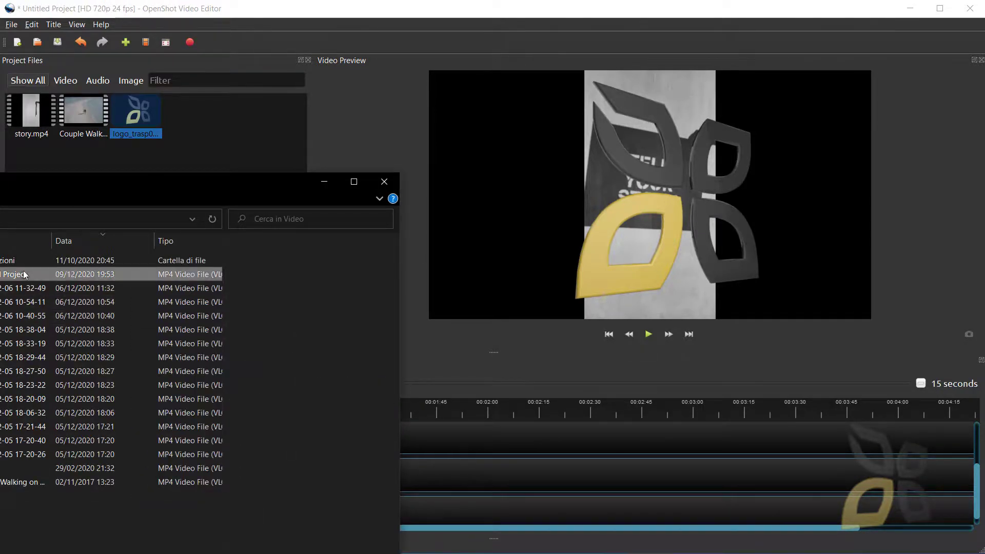
pyautogui.doubleClick(18, 278)
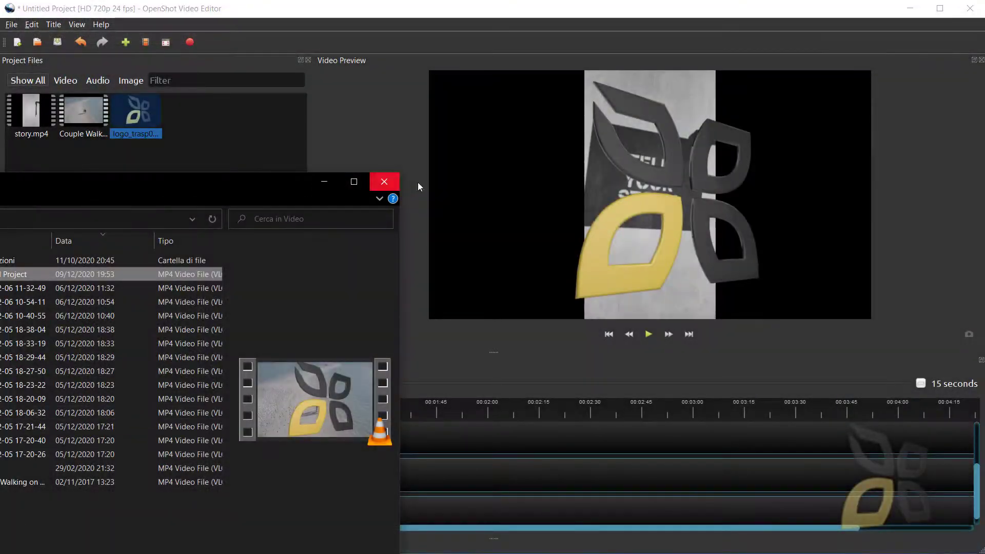
pyautogui.click(330, 183)
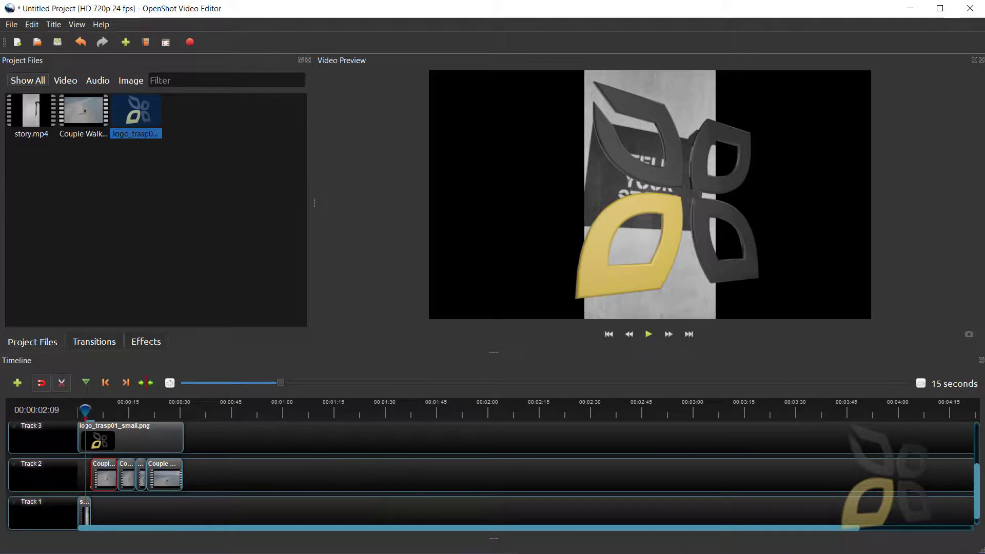
pyautogui.click(165, 163)
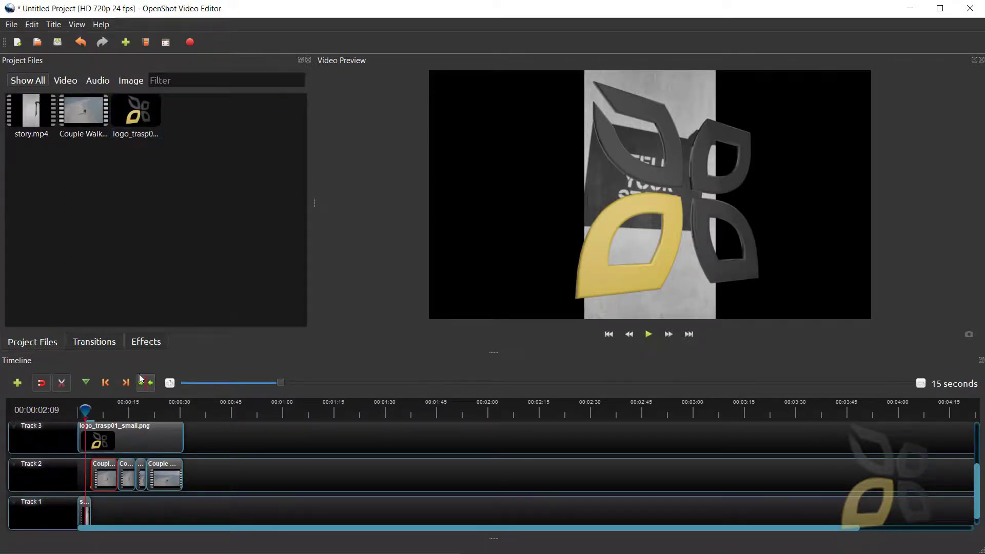
# Try the Barr ripple 4 transition between the first two beach clips on Track 2 and preview it
pyautogui.click(93, 342)
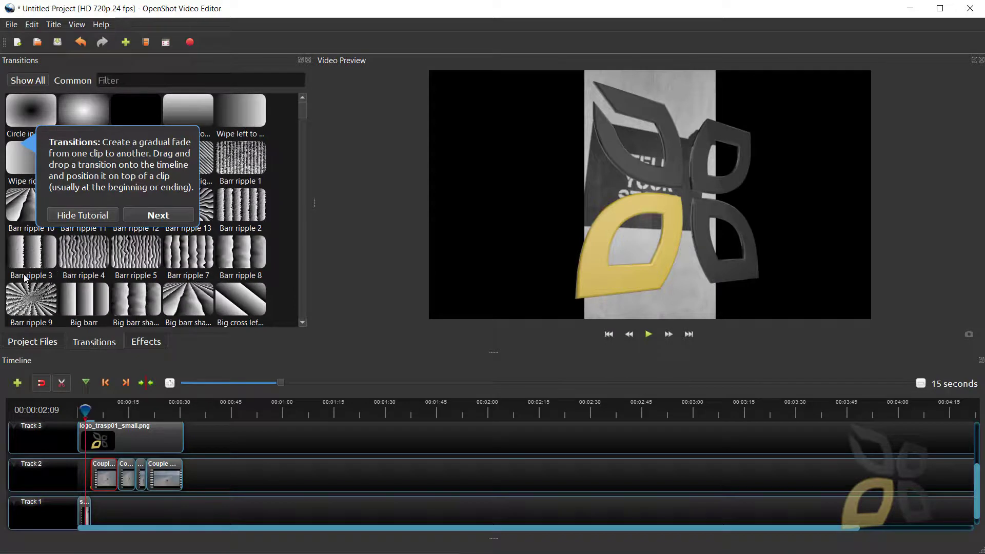
pyautogui.moveTo(84, 254); pyautogui.dragTo(118, 481)
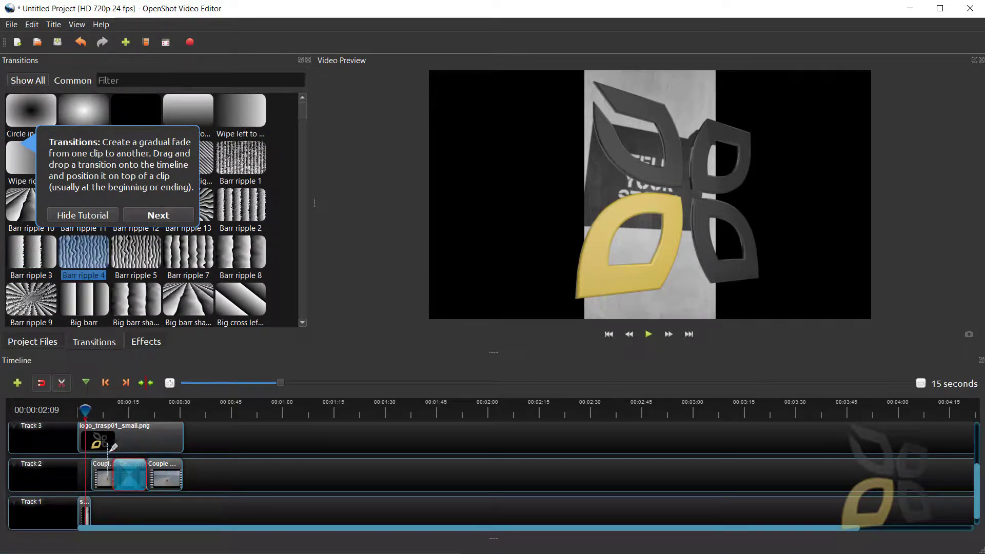
pyautogui.moveTo(85, 410); pyautogui.dragTo(112, 417)
pyautogui.press('space')
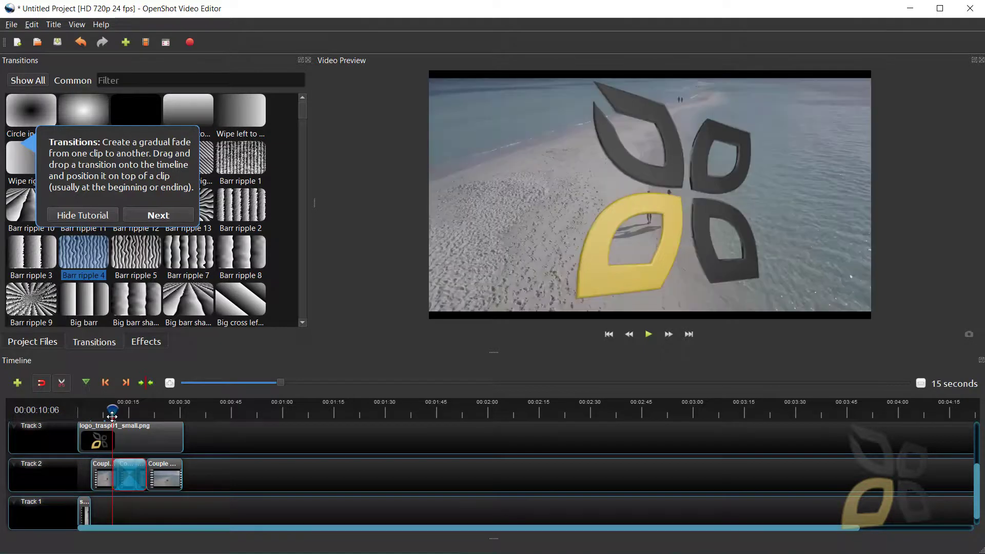
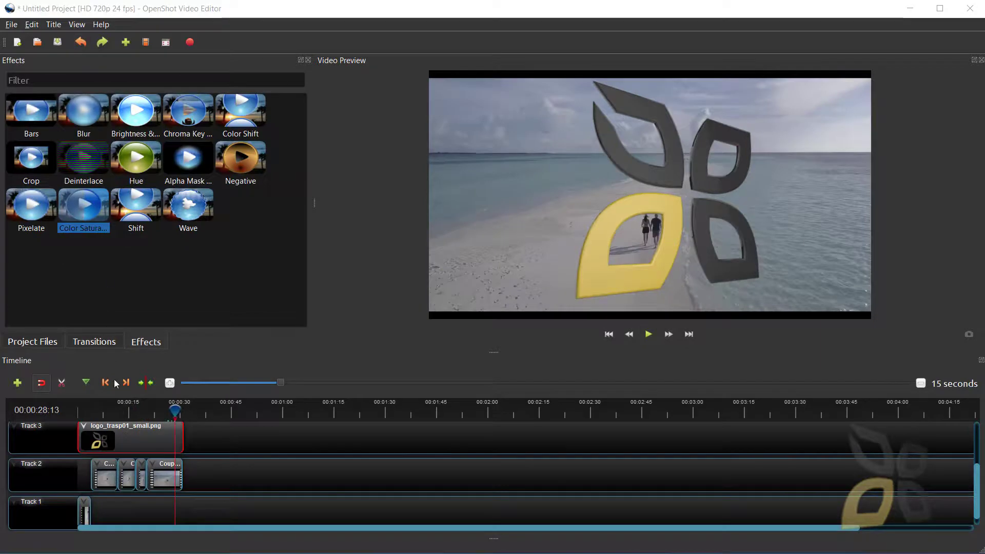
# Apply the Color Saturation effect to the last beach clip on Track 2 and place the playhead within that clip
pyautogui.click(101, 342)
pyautogui.click(144, 342)
pyautogui.rightClick(85, 199)
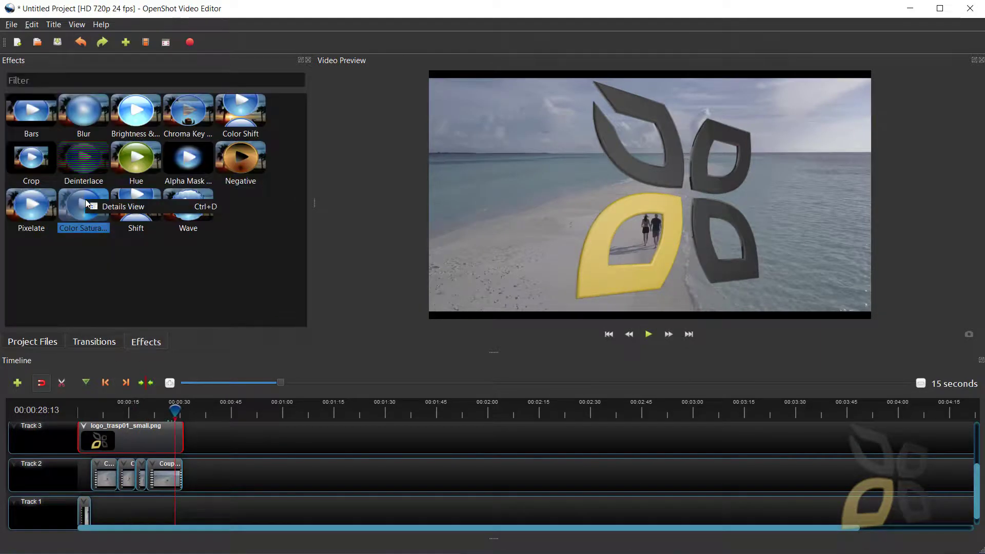
pyautogui.click(128, 311)
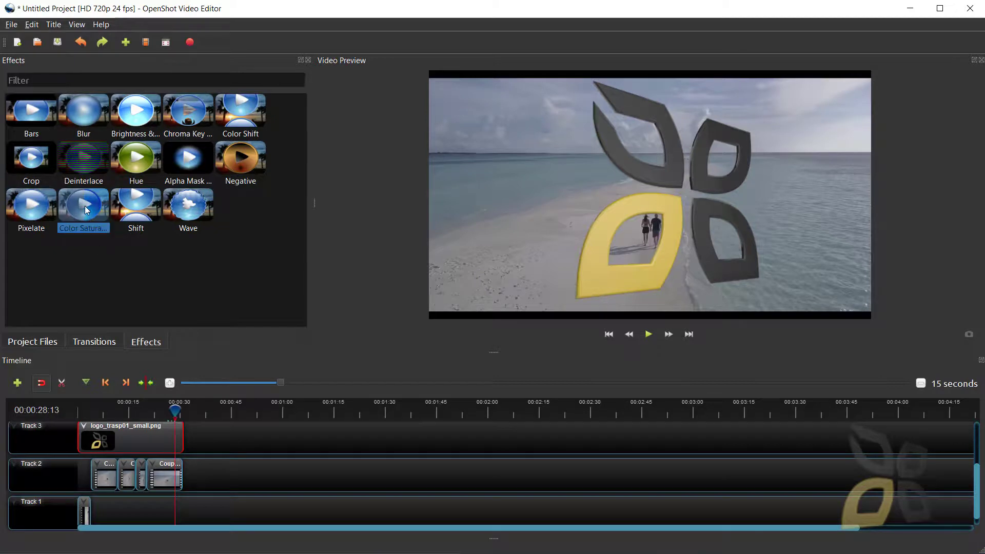
pyautogui.moveTo(85, 205); pyautogui.dragTo(165, 466)
pyautogui.click(167, 411)
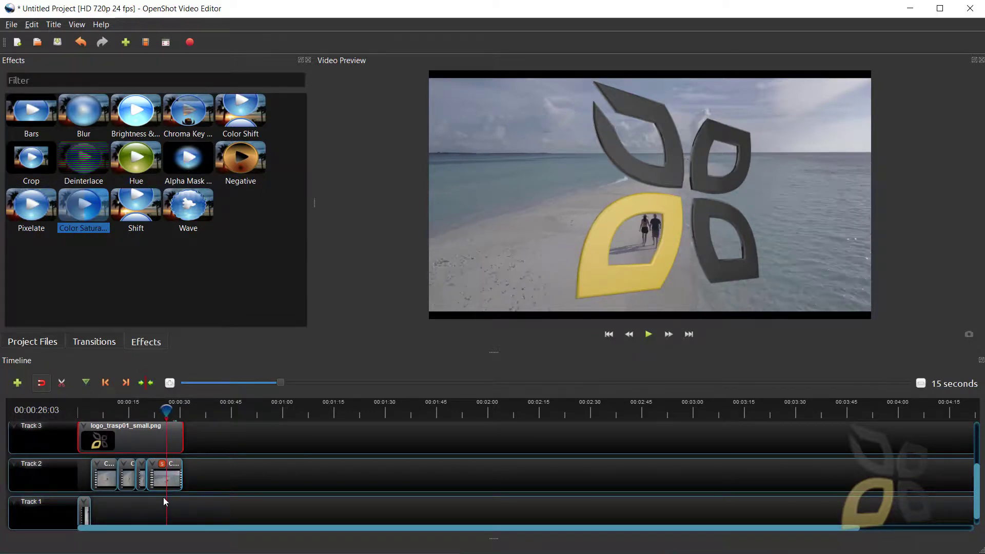
# Show the properties of the last beach clip's Color Saturation effect, dismiss the tutorial tip, and set Saturation to 0
pyautogui.rightClick(162, 470)
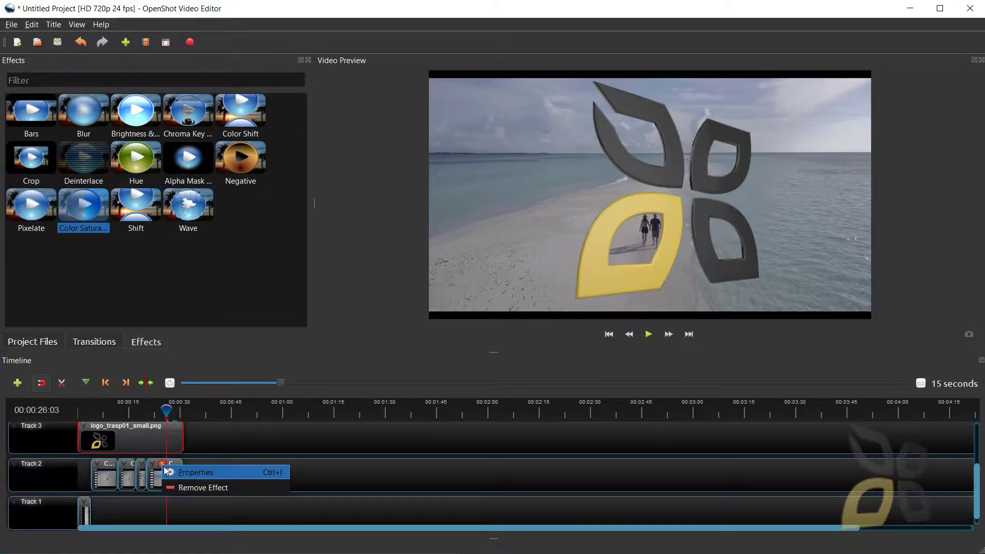
pyautogui.click(169, 471)
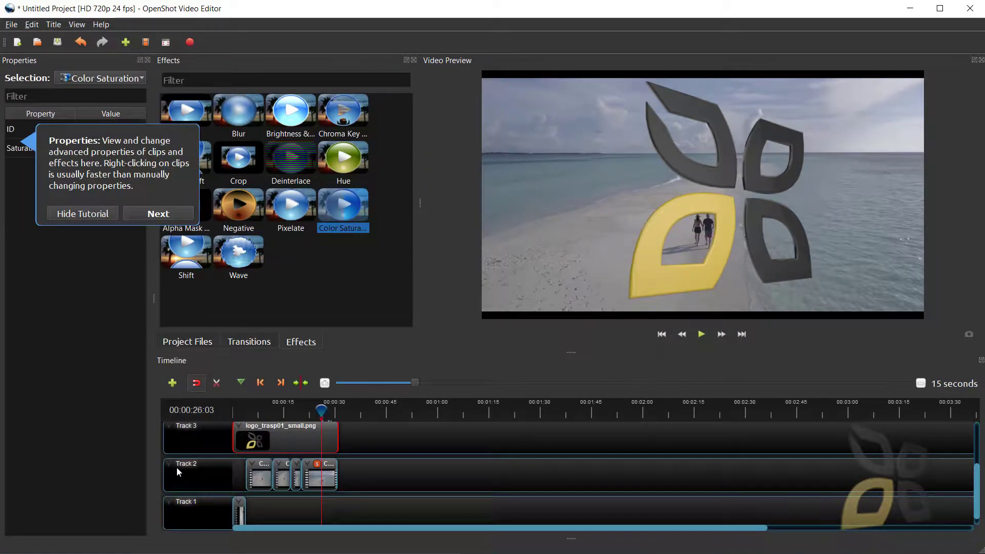
pyautogui.click(163, 216)
pyautogui.moveTo(152, 298); pyautogui.dragTo(239, 298)
pyautogui.moveTo(147, 146); pyautogui.dragTo(173, 147)
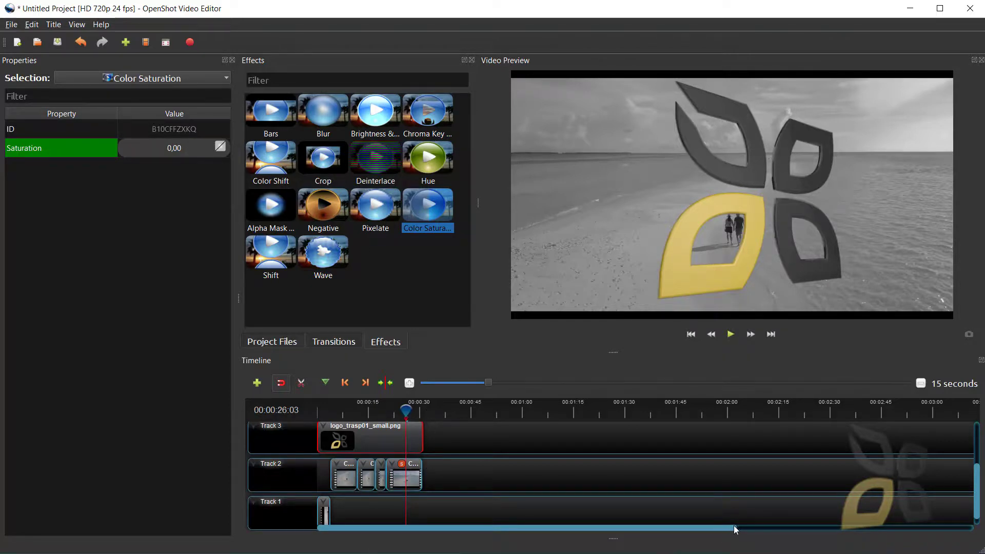
# Review the Color Saturation effect's available commands on the clip and the list of items whose properties can be shown
pyautogui.moveTo(737, 529)
pyautogui.mouseDown()
pyautogui.moveTo(851, 543)
pyautogui.moveTo(739, 531)
pyautogui.mouseUp()
pyautogui.moveTo(490, 384); pyautogui.dragTo(463, 385)
pyautogui.moveTo(450, 528); pyautogui.dragTo(384, 534)
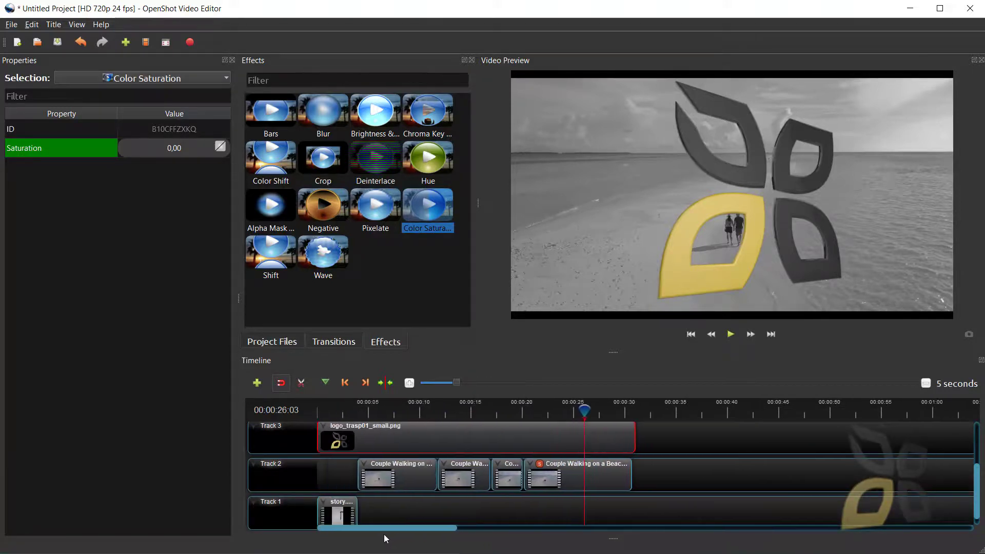
pyautogui.rightClick(541, 465)
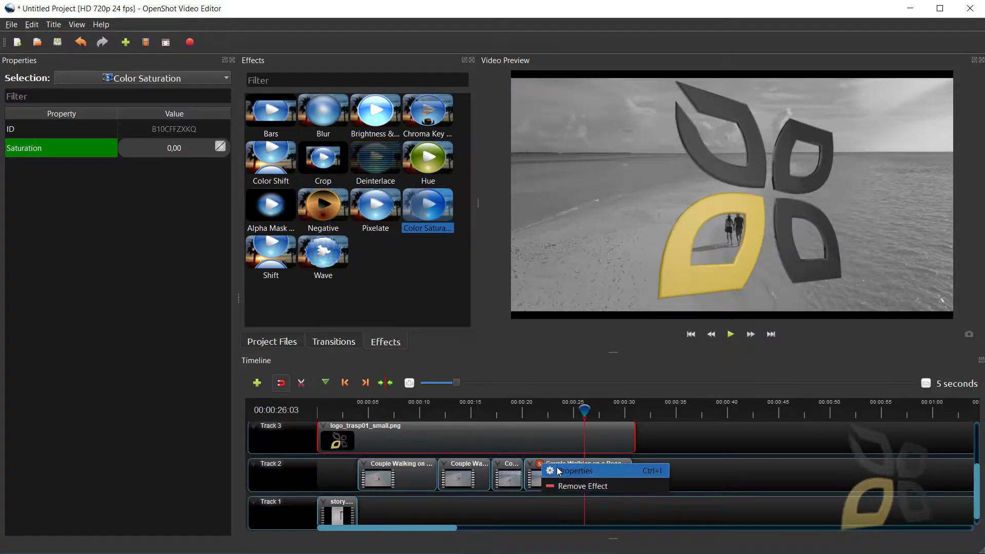
pyautogui.click(278, 369)
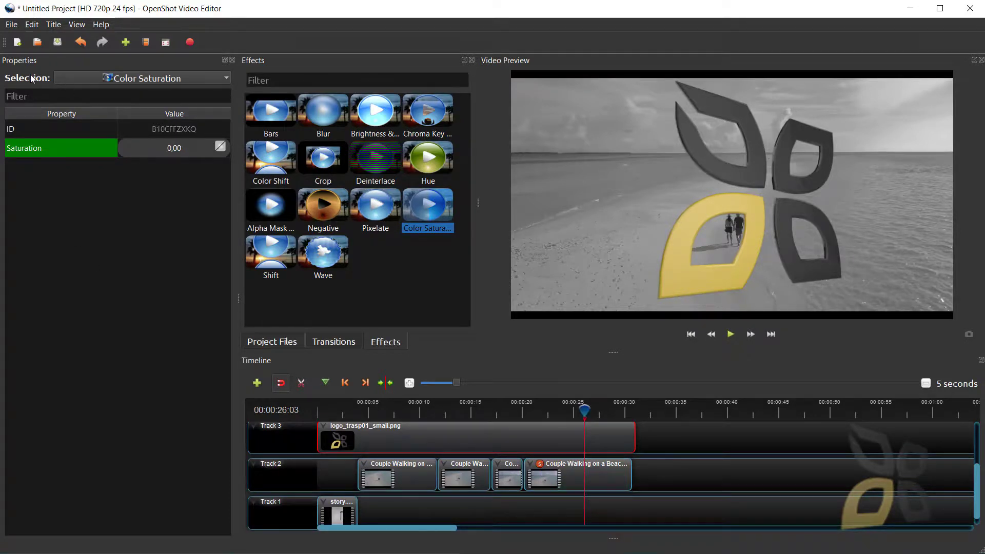
pyautogui.click(121, 79)
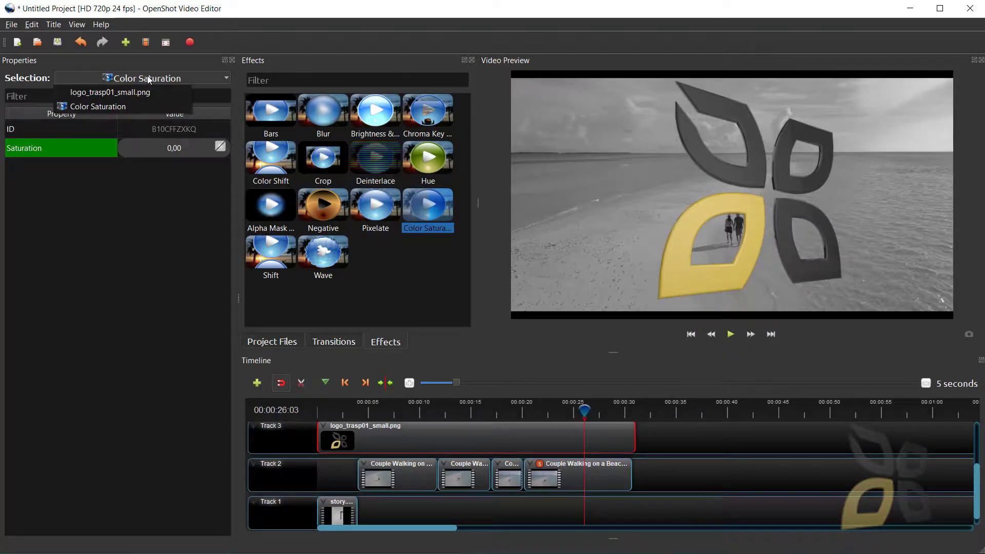
pyautogui.click(164, 329)
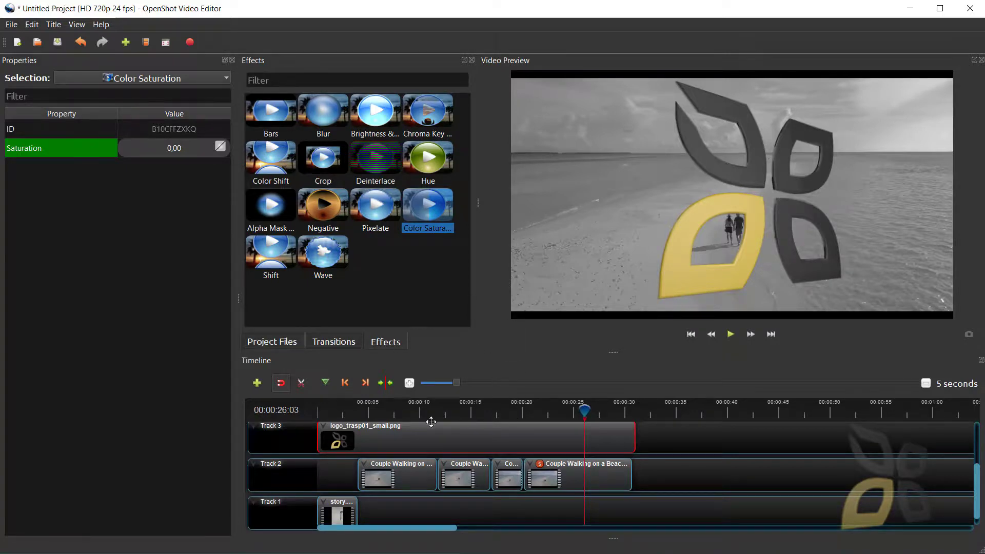
# Display the properties of logo_trasp01_small.png on Track 3 and turn on its transform handles in the video preview
pyautogui.click(374, 441)
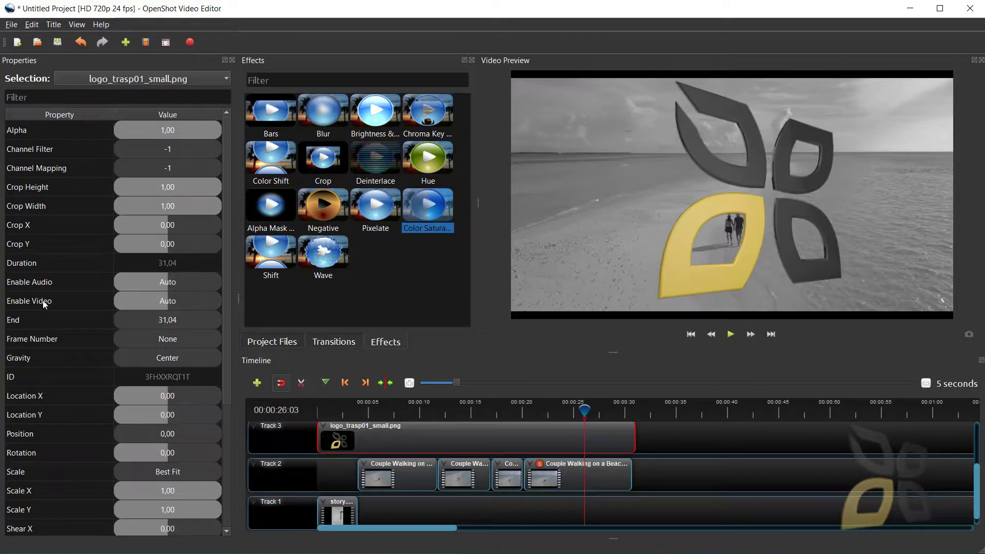
pyautogui.rightClick(358, 428)
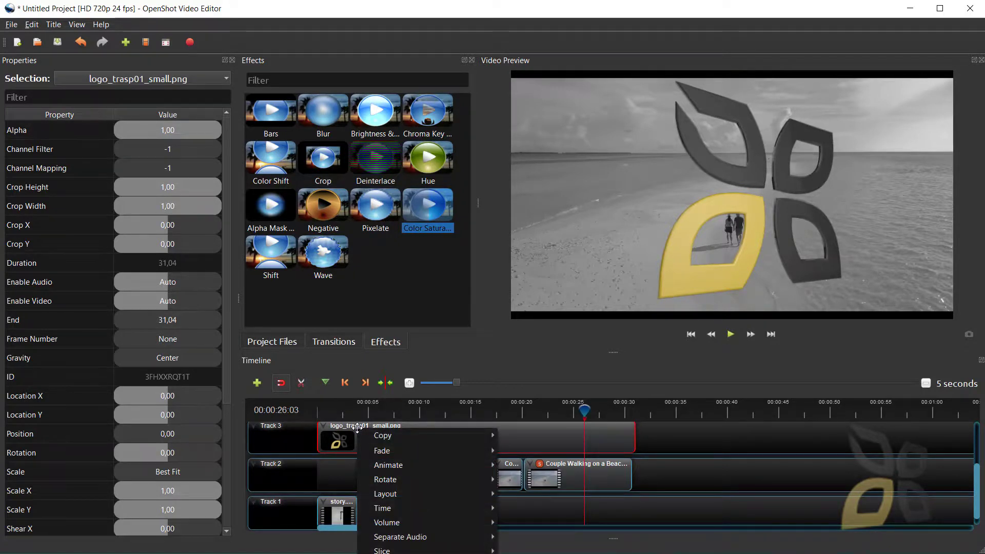
pyautogui.rightClick(331, 428)
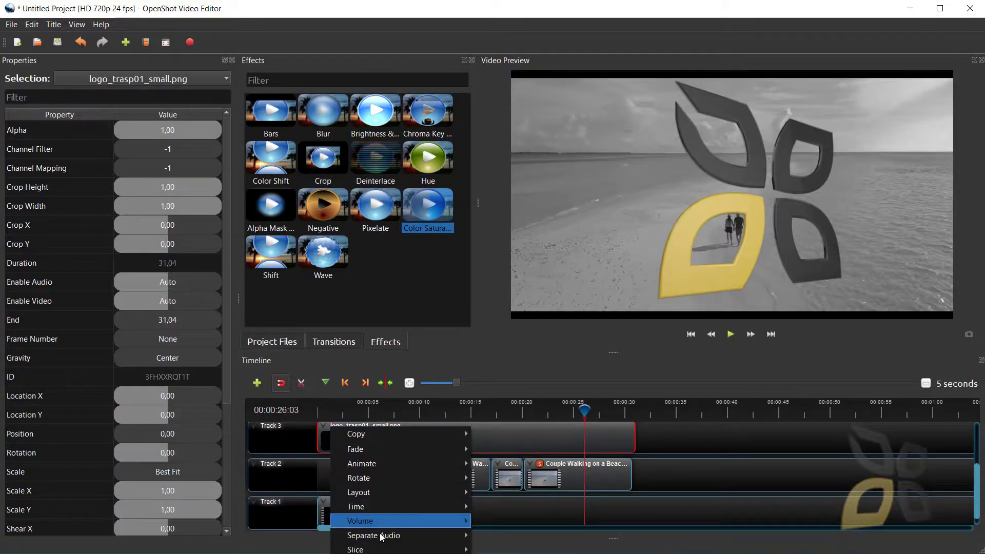
pyautogui.moveTo(382, 550)
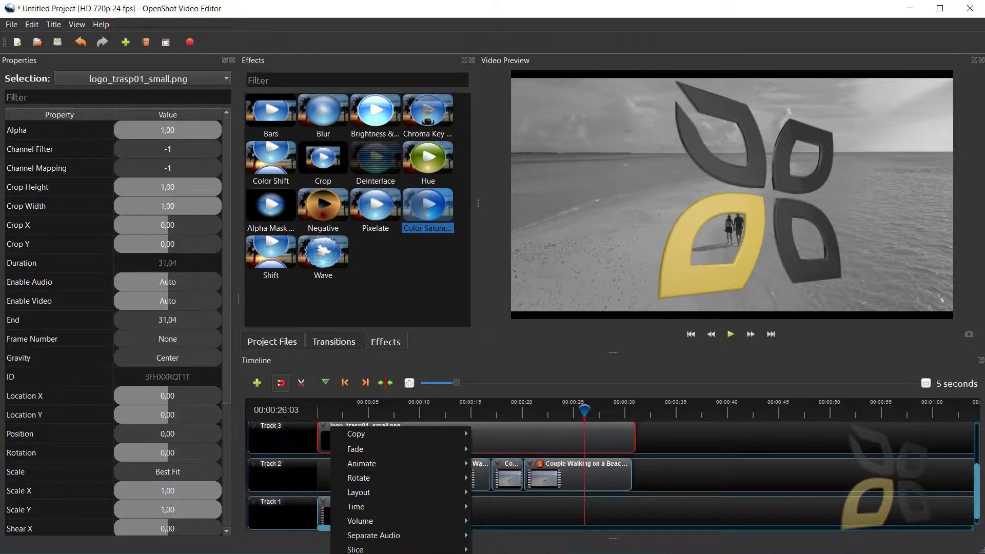
pyautogui.click(515, 549)
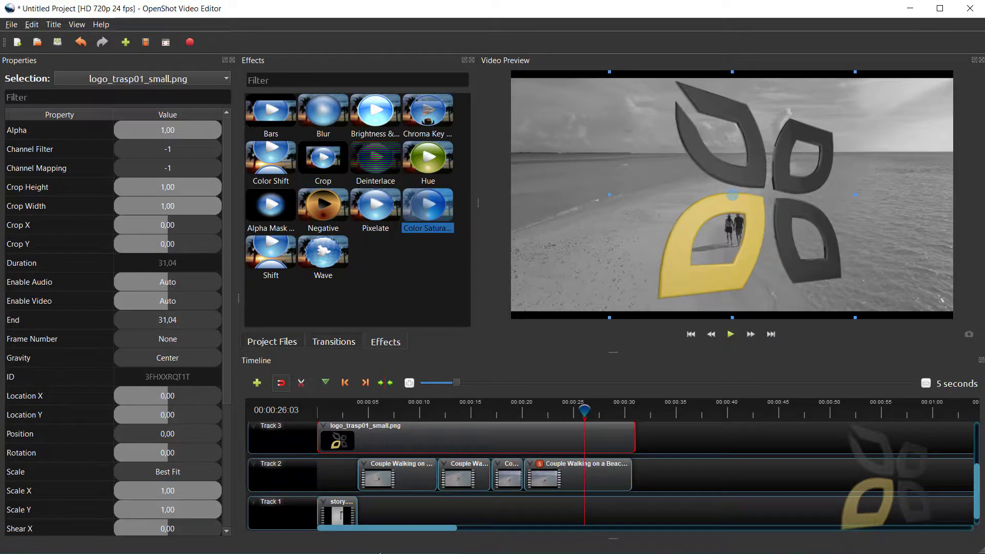
pyautogui.moveTo(379, 552); pyautogui.dragTo(378, 485)
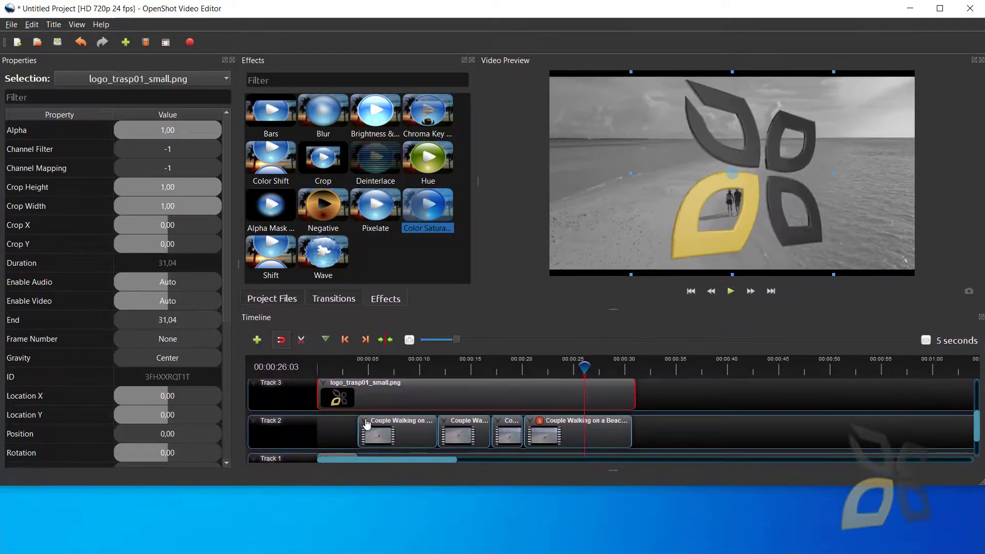
pyautogui.rightClick(352, 391)
pyautogui.click(390, 529)
pyautogui.moveTo(505, 485); pyautogui.dragTo(503, 553)
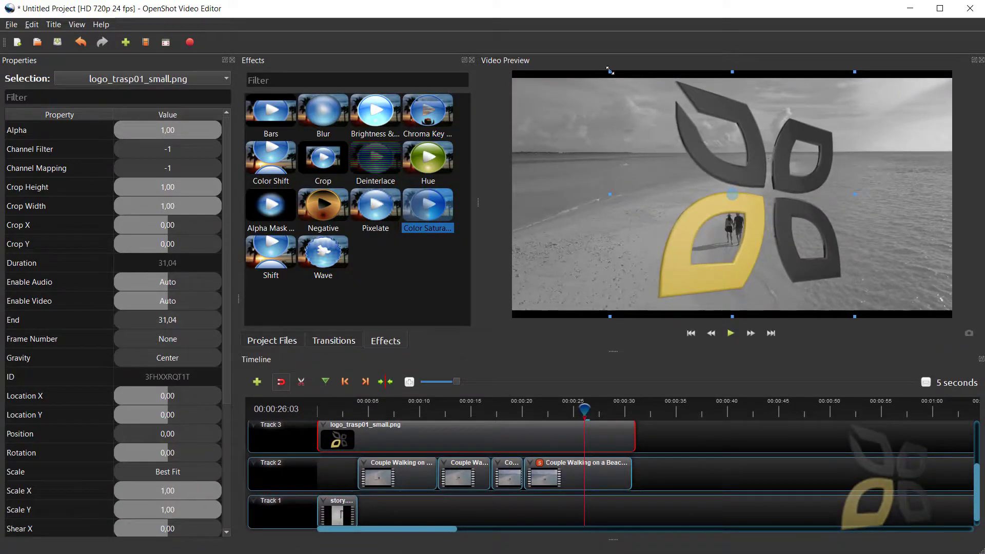
# Scale the logo down to about 0.24 by 0.23 and move it to the preview's lower-right corner, at about X 0.36, Y 0.26
pyautogui.moveTo(610, 73); pyautogui.dragTo(681, 165)
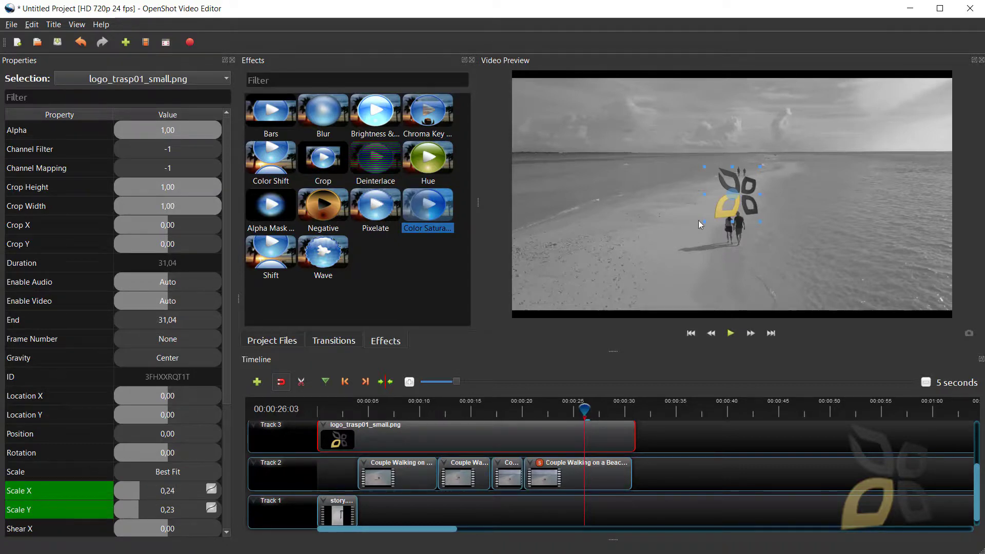
pyautogui.click(740, 196)
pyautogui.moveTo(784, 204); pyautogui.dragTo(891, 259)
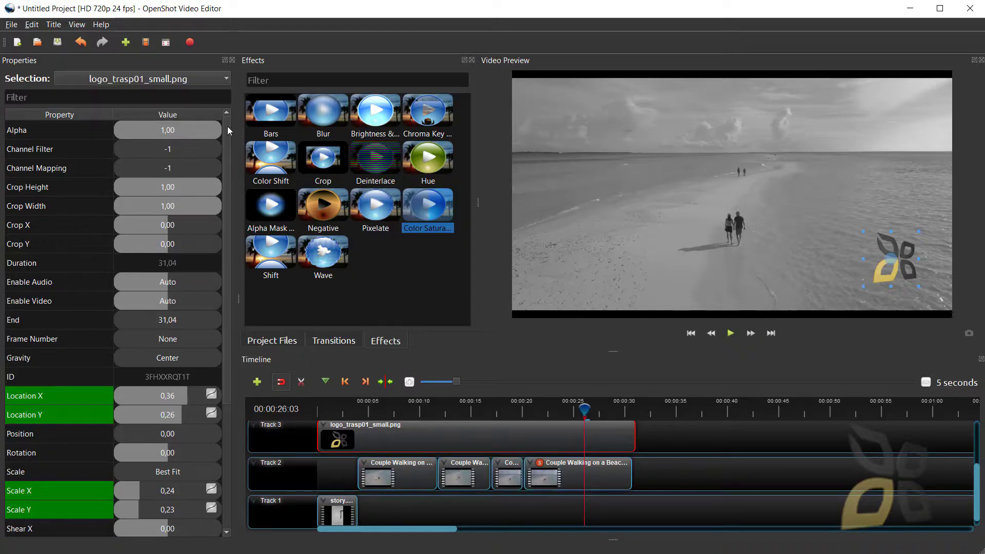
# Look through the logo and clip properties, and scrub the timeline from about 12 to 18 seconds to check the logo's animation
pyautogui.scroll(-1, 226, 126)
pyautogui.moveTo(231, 183); pyautogui.dragTo(235, 239)
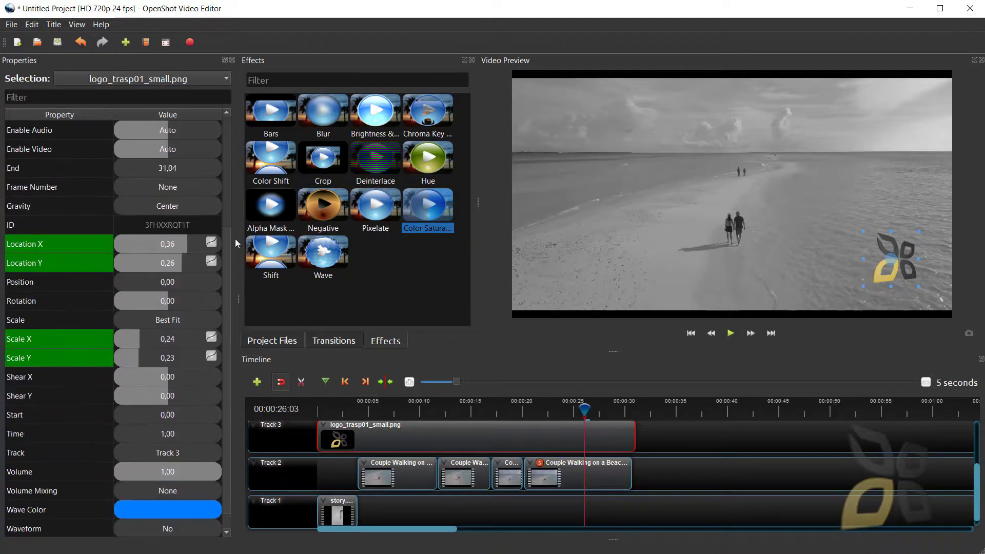
pyautogui.click(416, 481)
pyautogui.click(447, 409)
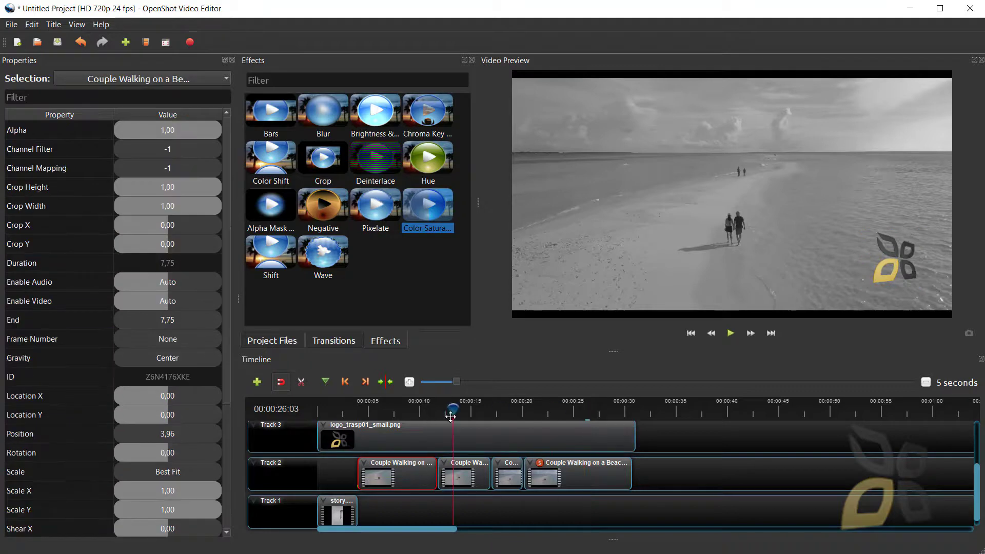
pyautogui.click(499, 465)
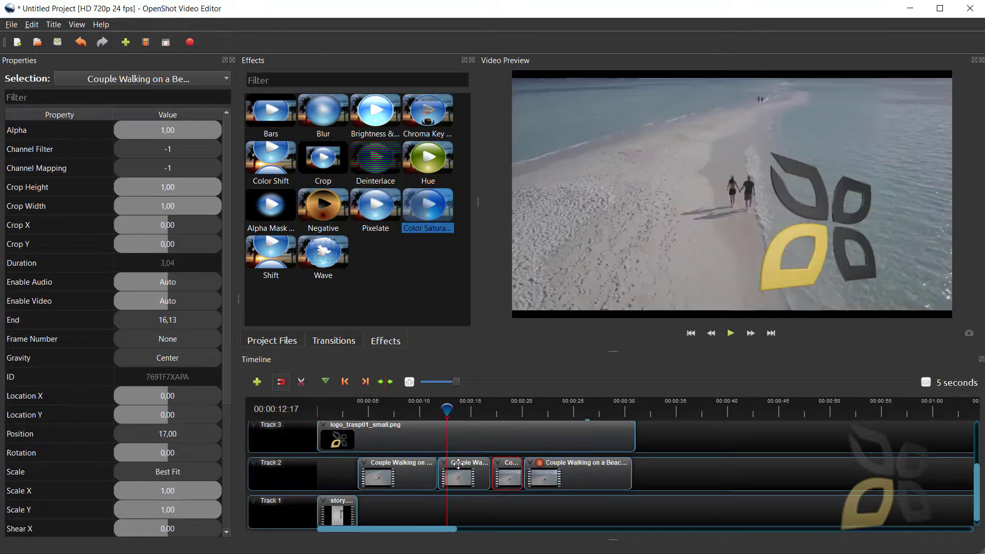
pyautogui.click(450, 411)
pyautogui.moveTo(457, 410); pyautogui.dragTo(505, 419)
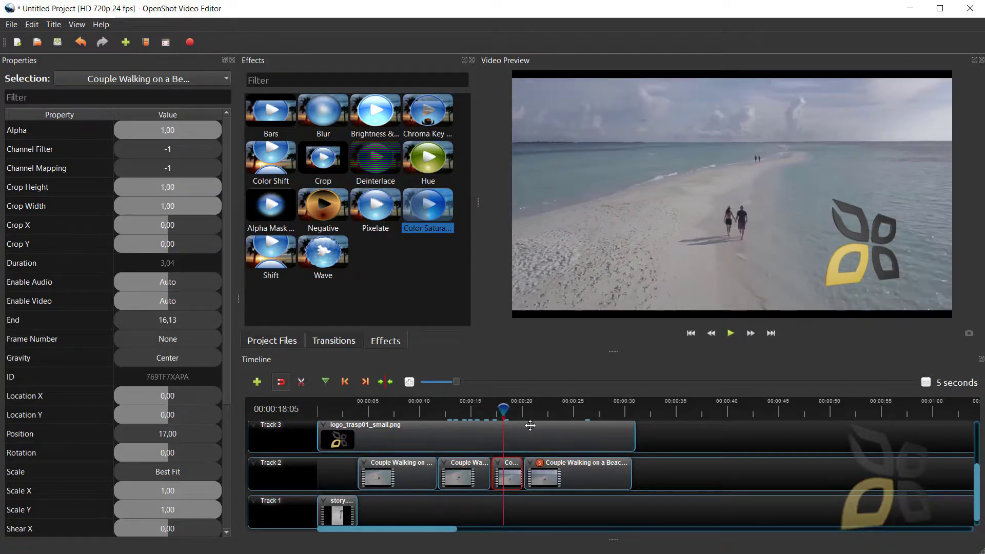
# Select the logo clip on Track 3 and set its Location X and Location Y keyframes to Constant interpolation at about 27 seconds
pyautogui.click(433, 433)
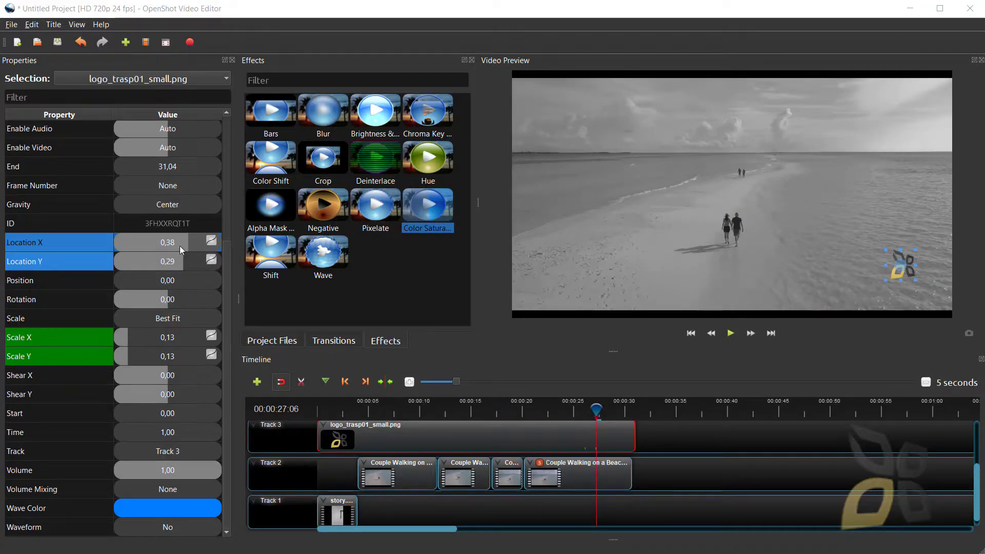
pyautogui.rightClick(85, 241)
pyautogui.click(107, 276)
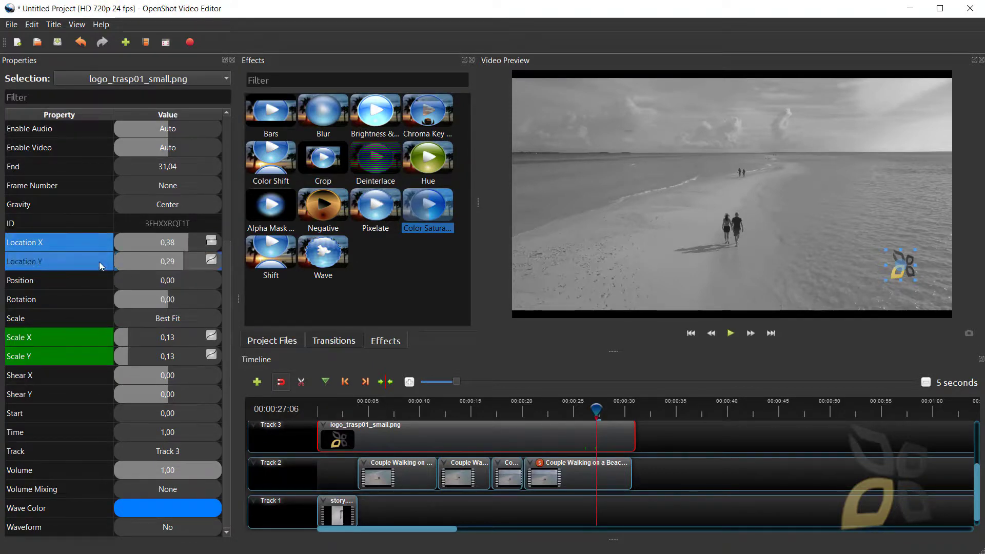
pyautogui.rightClick(100, 262)
pyautogui.click(121, 298)
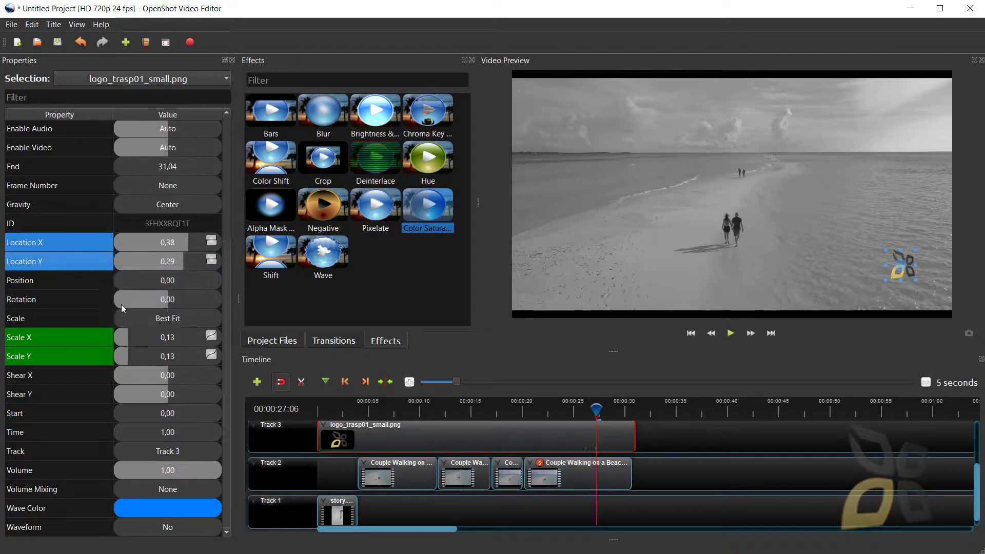
# Set the logo's Scale X and Scale Y keyframes to Constant interpolation
pyautogui.click(96, 337)
pyautogui.rightClick(94, 334)
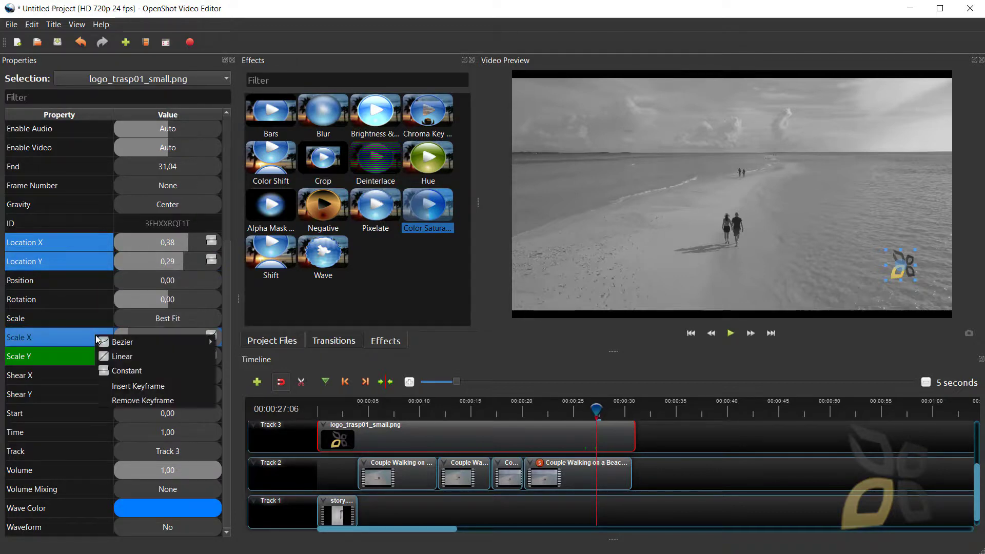
pyautogui.click(132, 376)
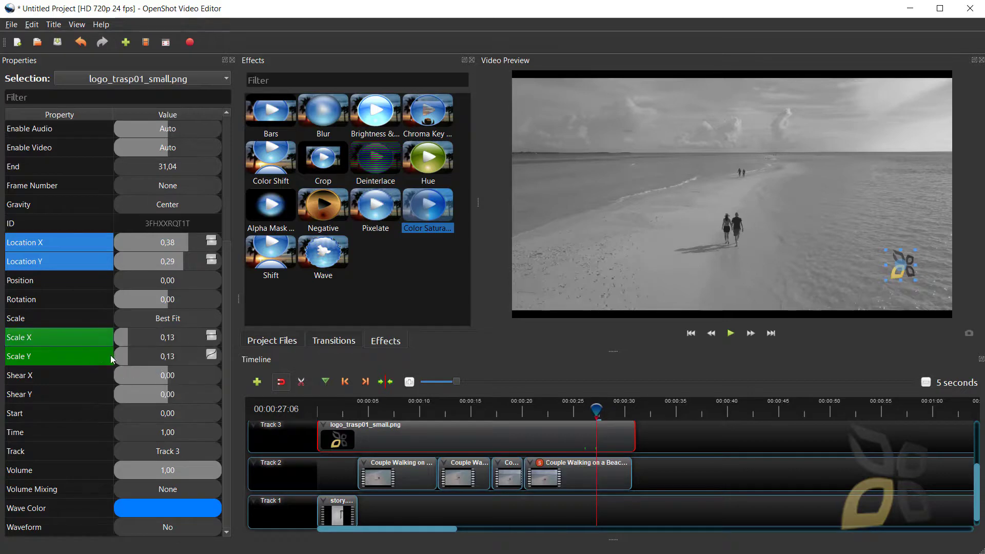
pyautogui.click(99, 353)
pyautogui.rightClick(96, 353)
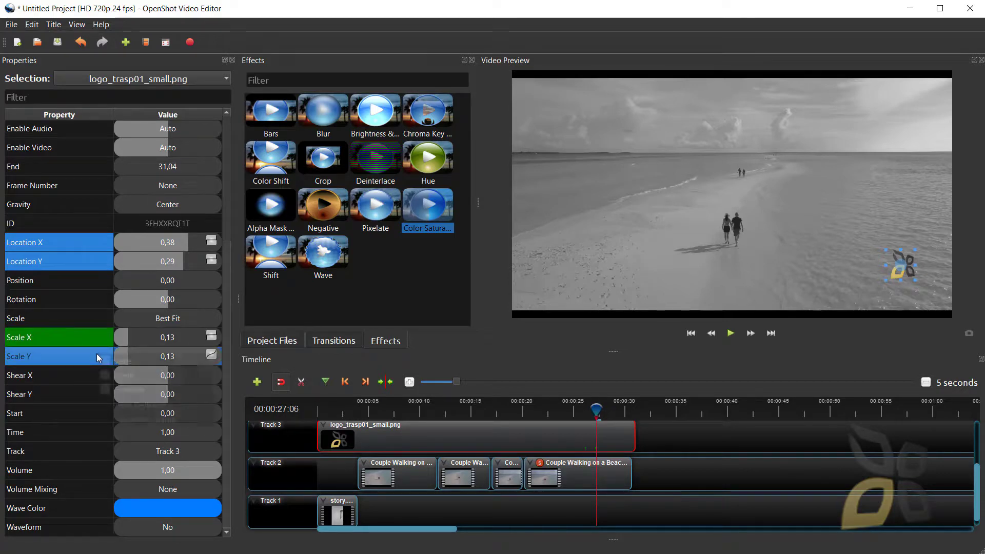
pyautogui.click(132, 394)
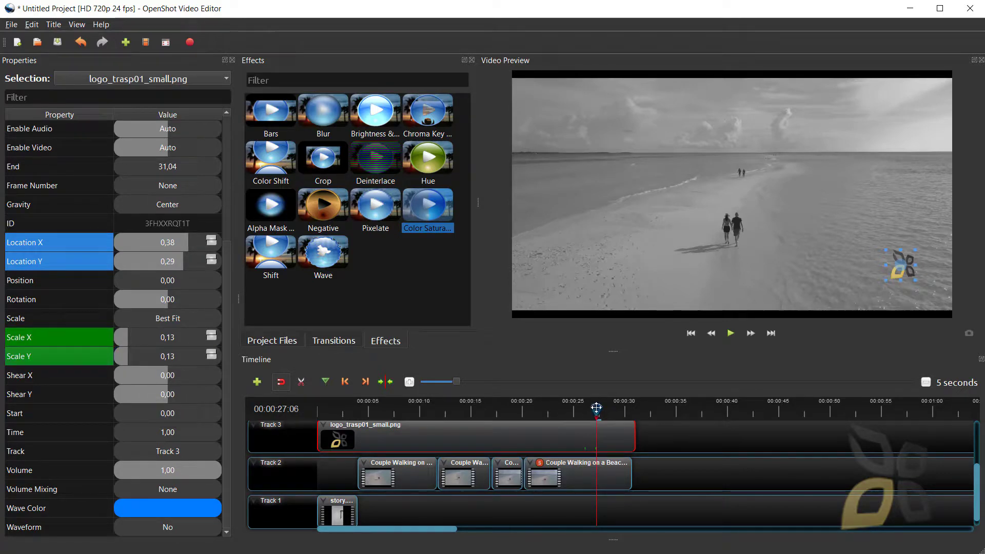
# Scrub the timeline between about 26 and 30 seconds to check how the logo changes size and position
pyautogui.moveTo(596, 410)
pyautogui.mouseDown()
pyautogui.moveTo(538, 410)
pyautogui.moveTo(608, 411)
pyautogui.mouseUp()
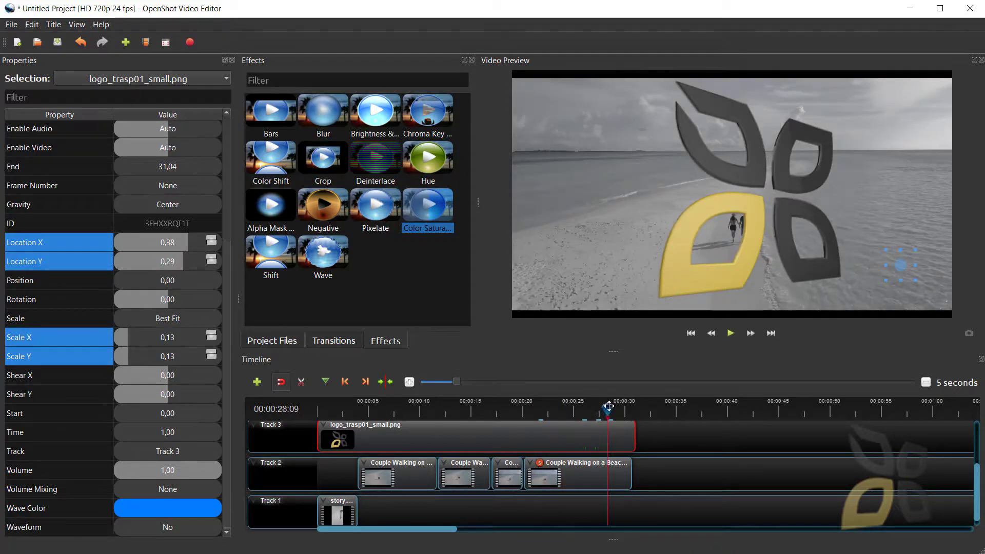
pyautogui.moveTo(608, 409); pyautogui.dragTo(584, 410)
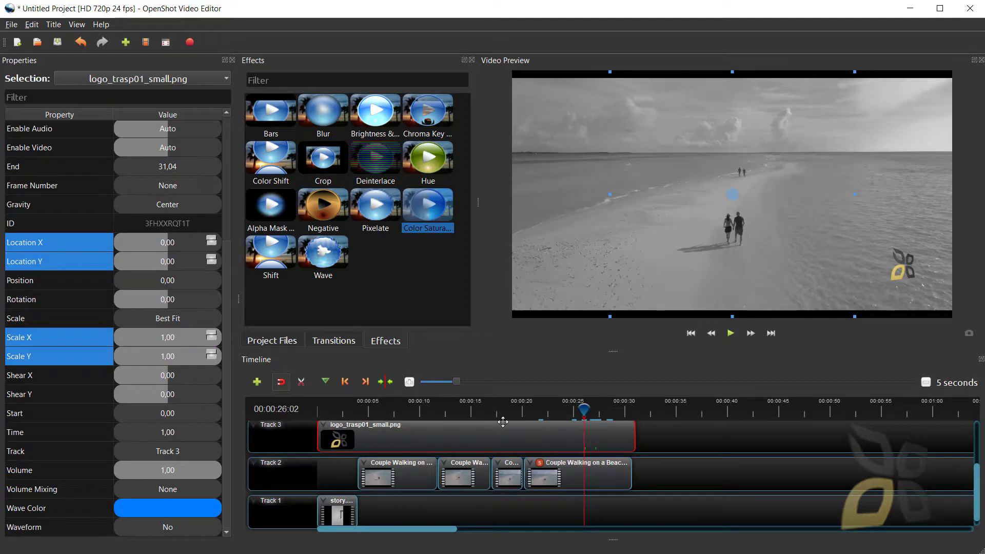
pyautogui.click(598, 409)
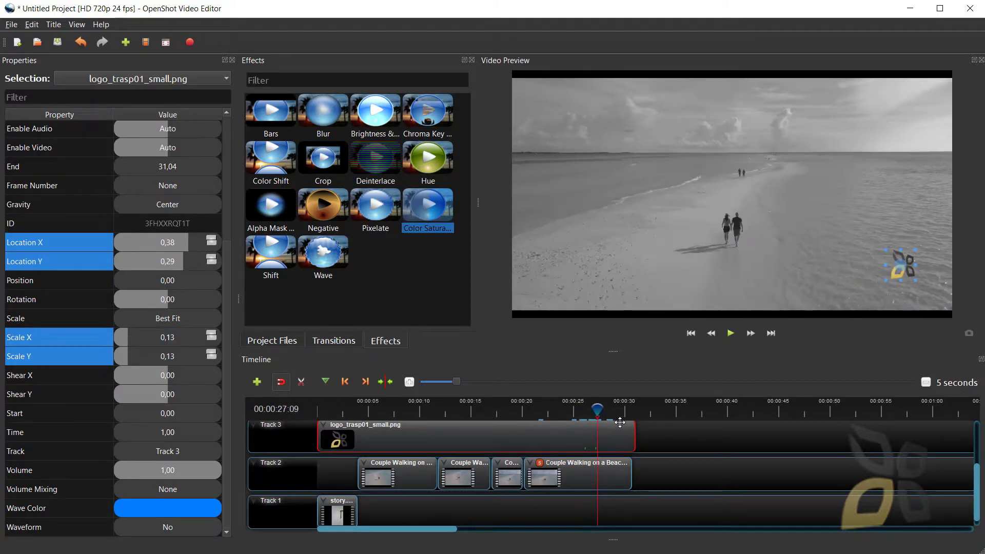
pyautogui.moveTo(599, 410); pyautogui.dragTo(627, 411)
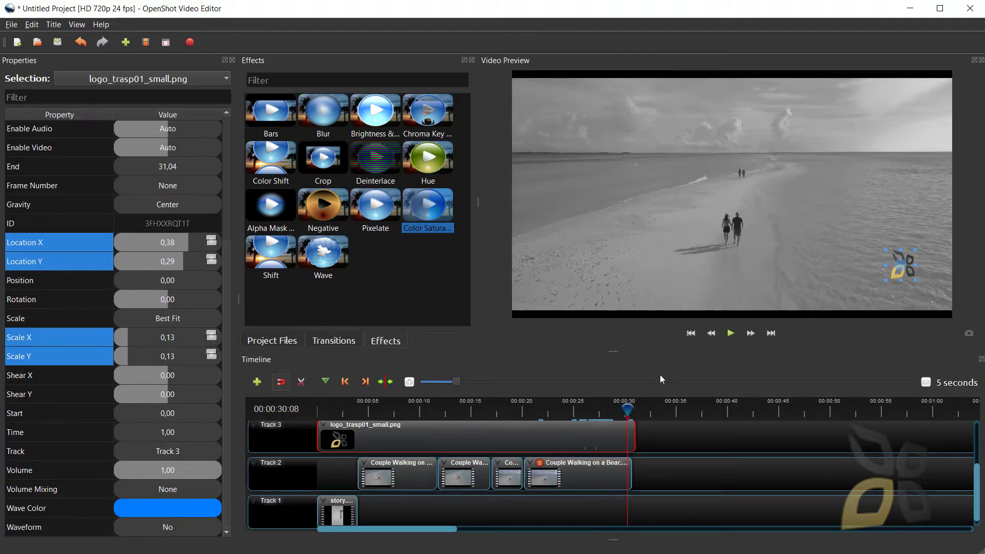
# Return to the start of the timeline and remove the logo's Scale X and Scale Y keyframes there
pyautogui.moveTo(628, 409); pyautogui.dragTo(317, 416)
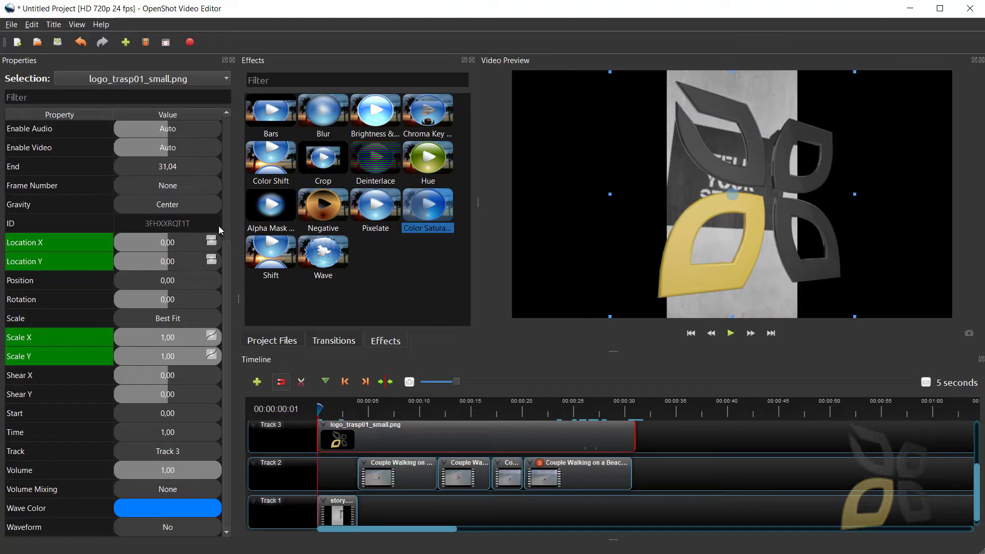
pyautogui.click(175, 243)
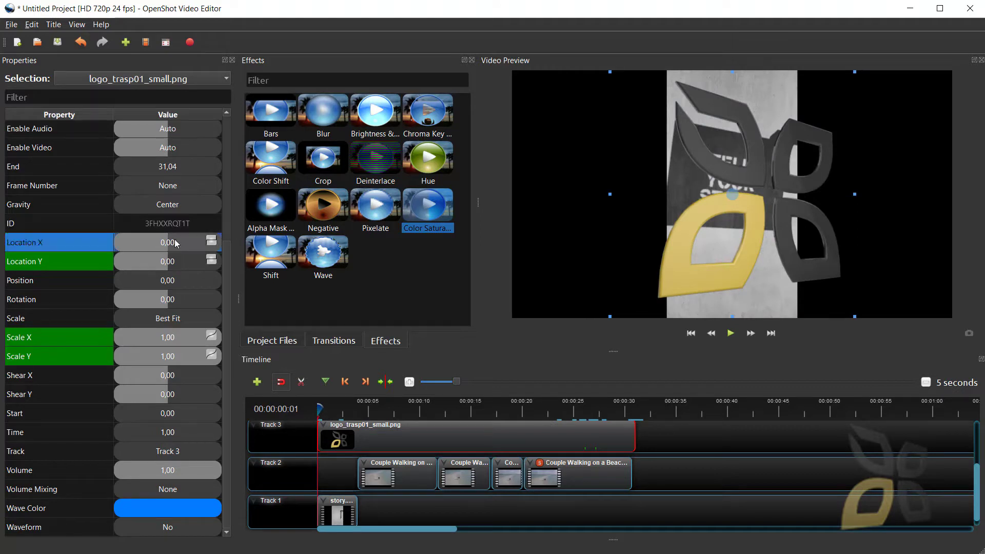
pyautogui.click(174, 263)
pyautogui.click(170, 335)
pyautogui.click(173, 358)
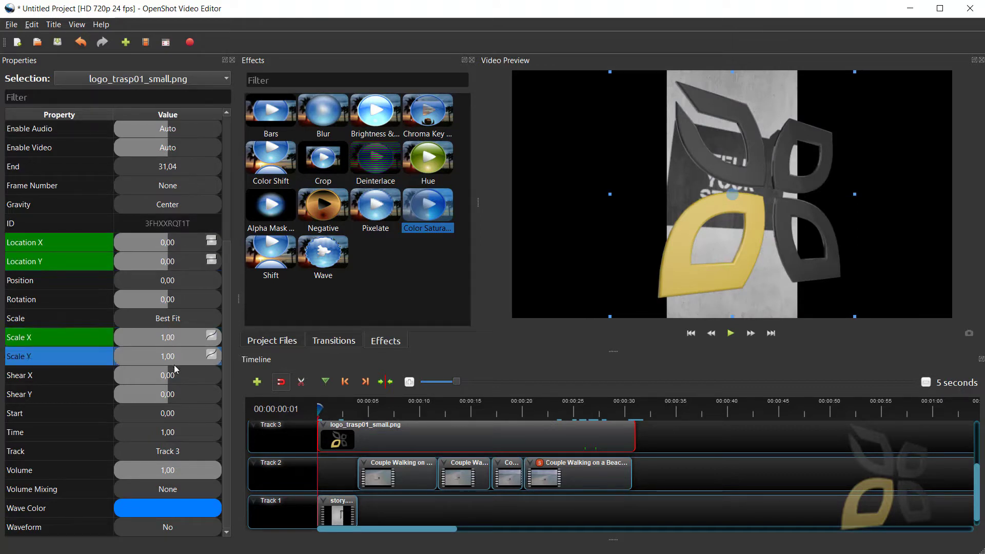
pyautogui.click(213, 338)
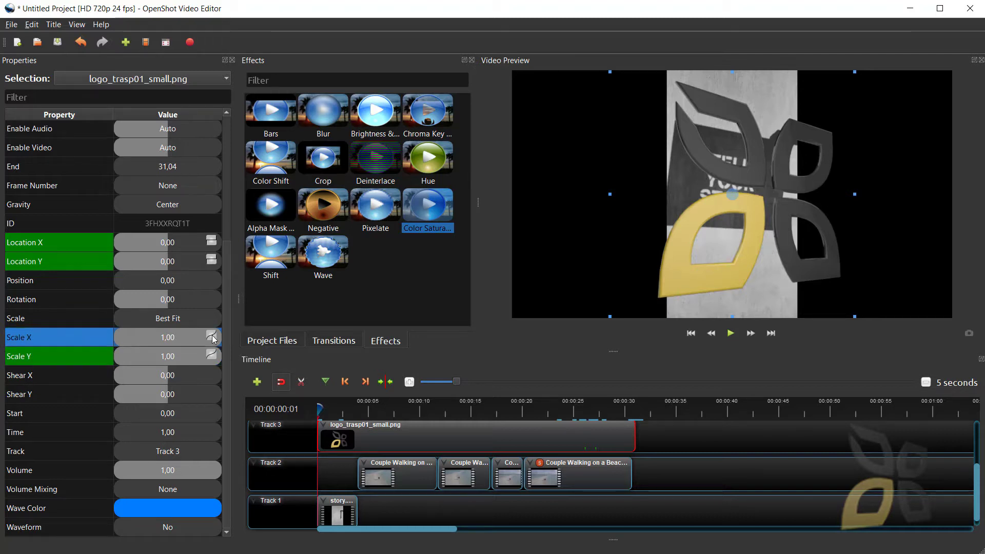
pyautogui.rightClick(214, 340)
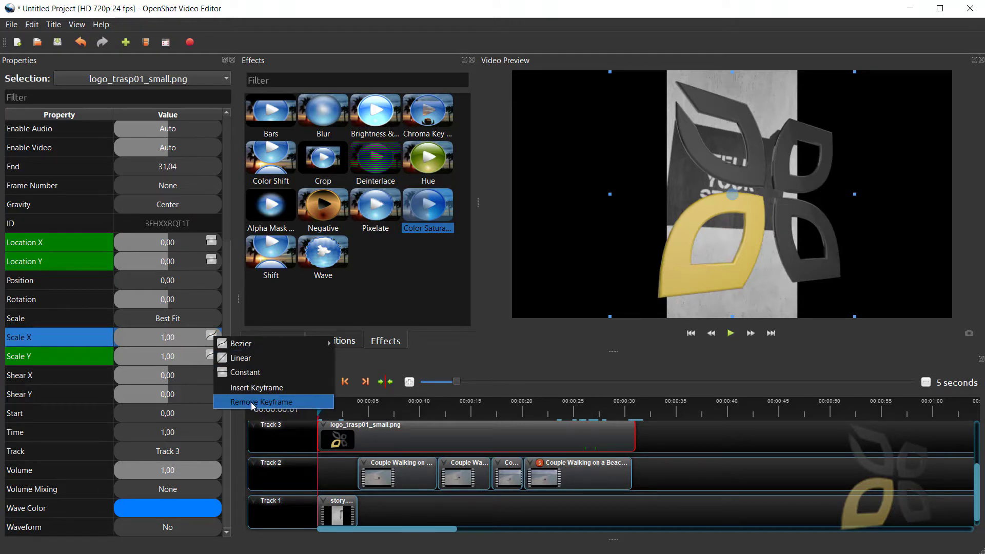
pyautogui.click(254, 403)
pyautogui.click(212, 356)
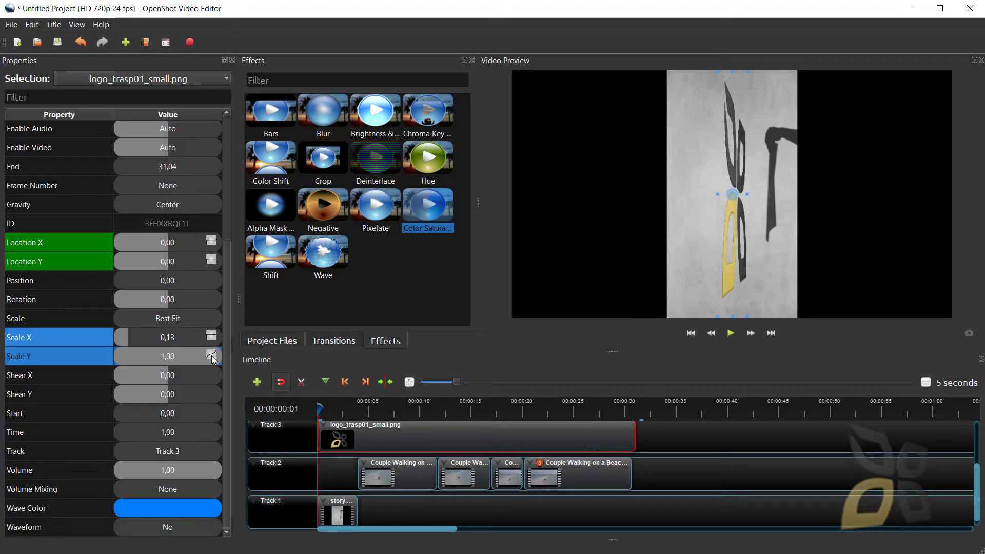
pyautogui.rightClick(211, 356)
pyautogui.click(245, 420)
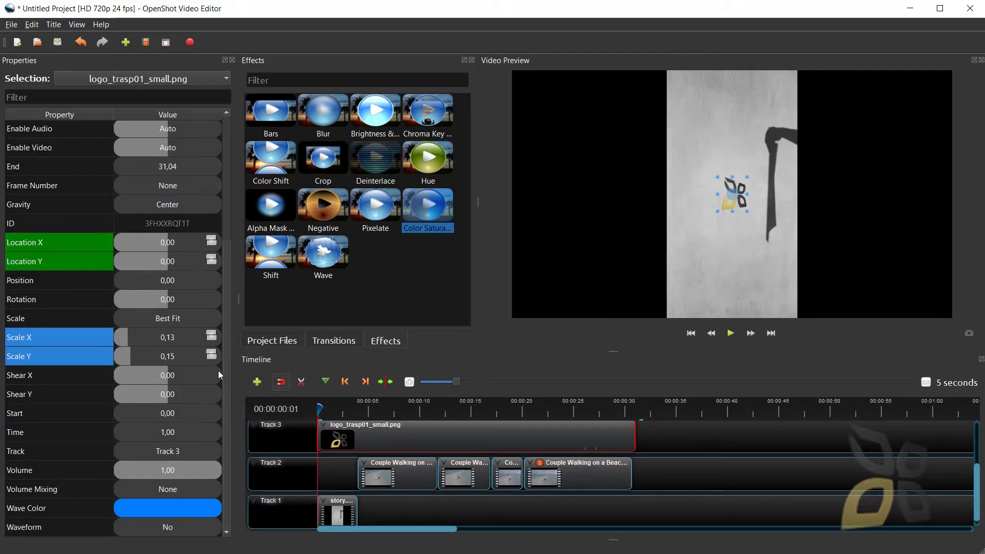
# Remove the logo's Location X and Location Y keyframes at the start, and scrub to about 28 seconds to check the result
pyautogui.click(214, 244)
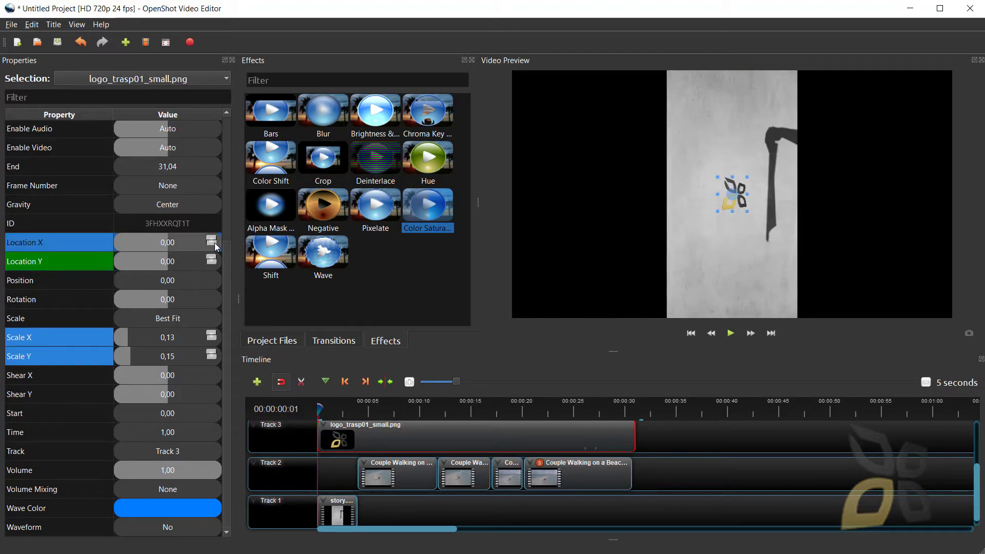
pyautogui.rightClick(215, 242)
pyautogui.click(243, 311)
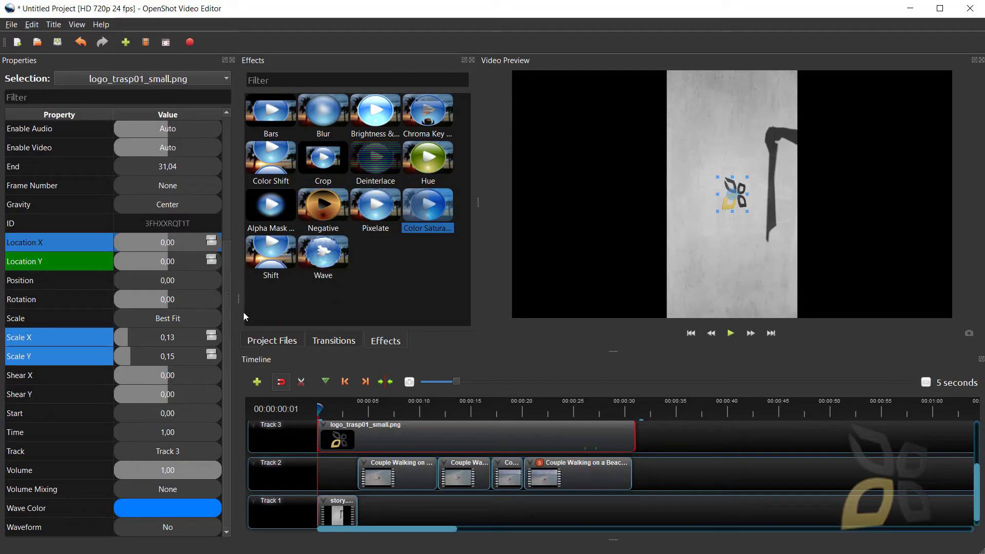
pyautogui.click(213, 263)
pyautogui.rightClick(212, 261)
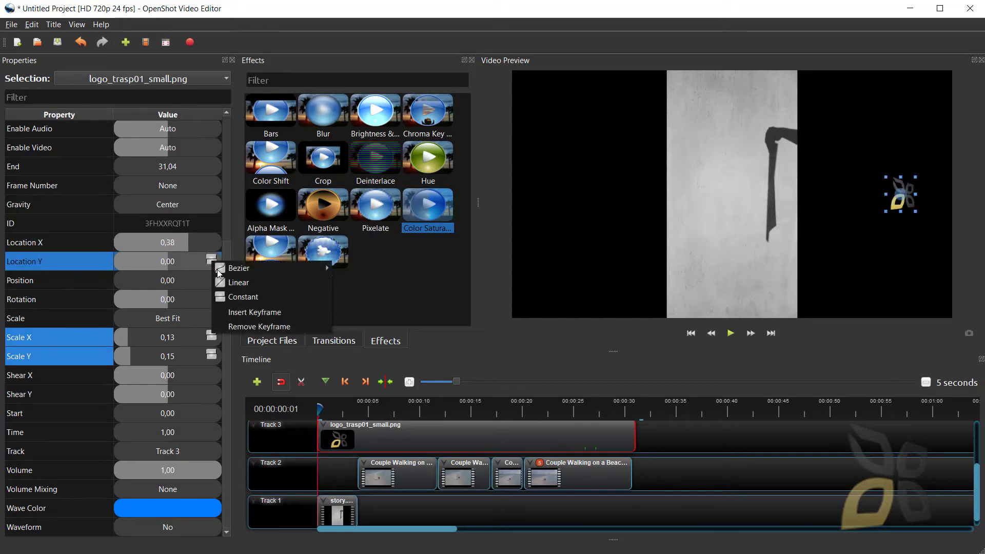
pyautogui.click(243, 327)
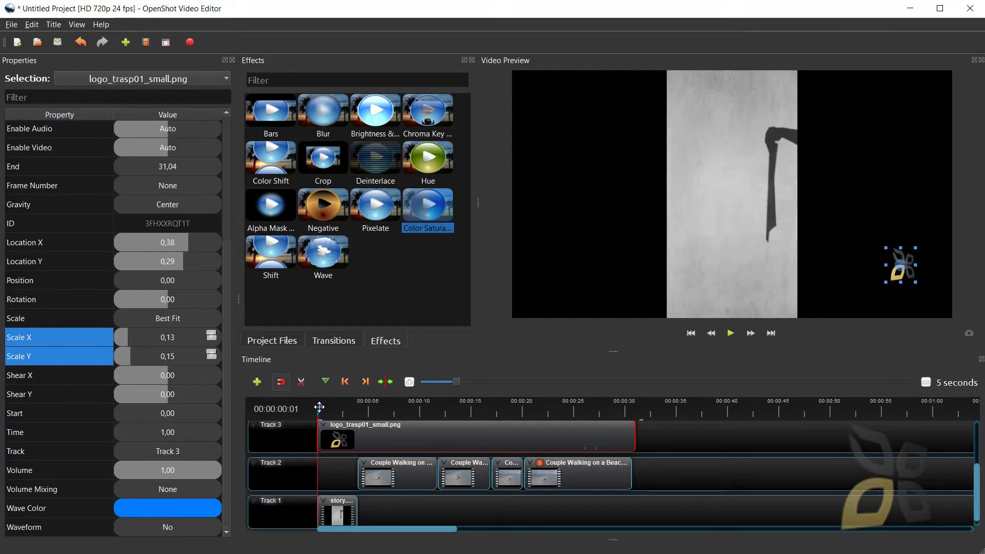
pyautogui.moveTo(319, 409); pyautogui.dragTo(607, 411)
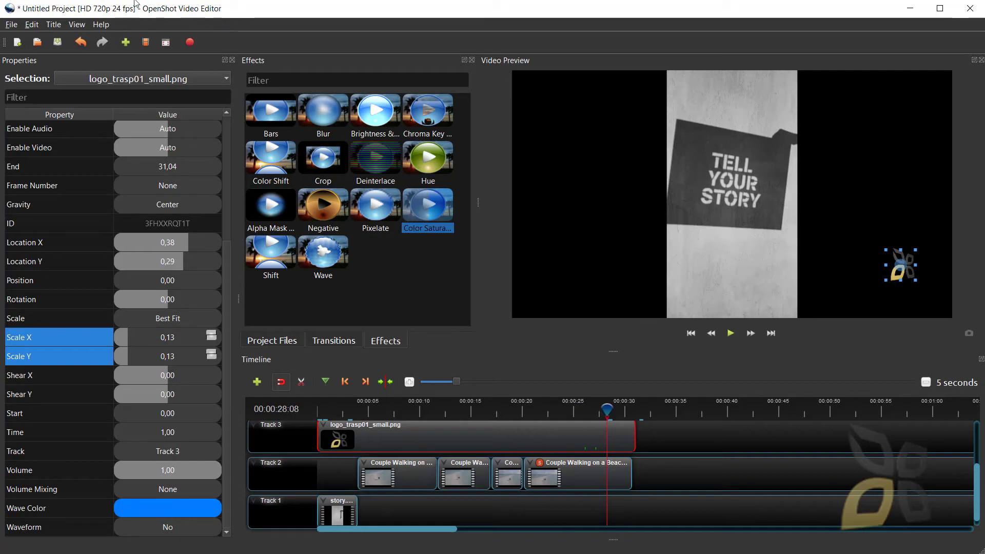
pyautogui.click(55, 26)
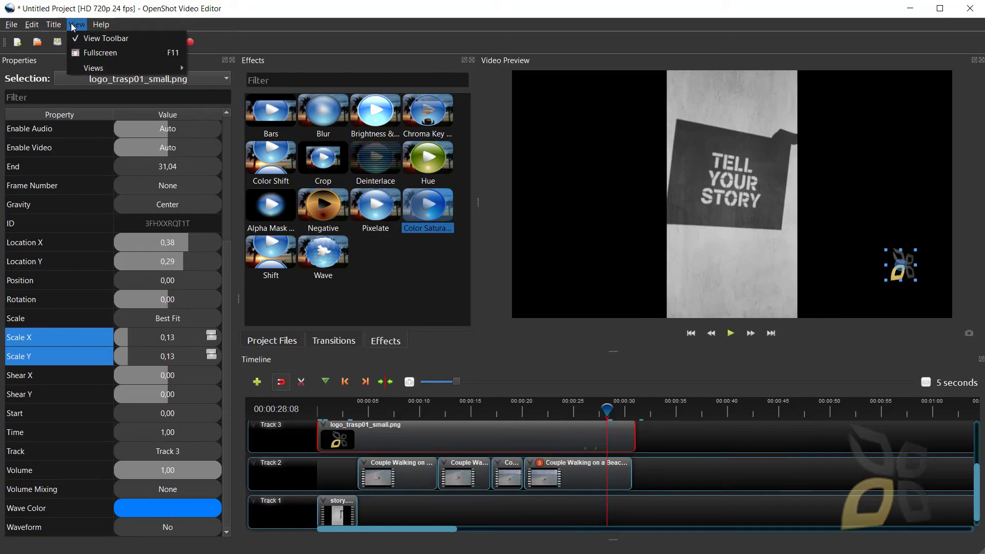
pyautogui.click(72, 25)
pyautogui.click(75, 25)
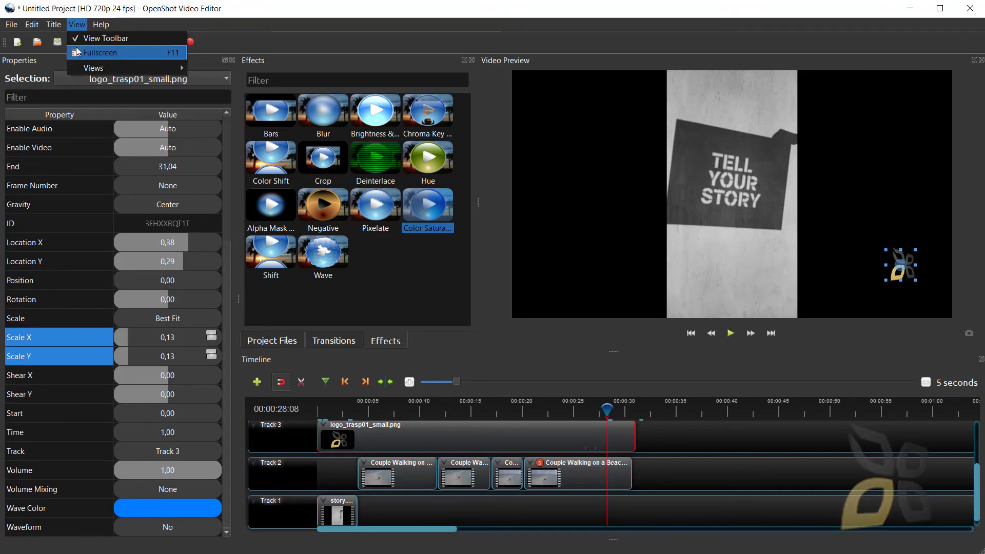
pyautogui.click(43, 9)
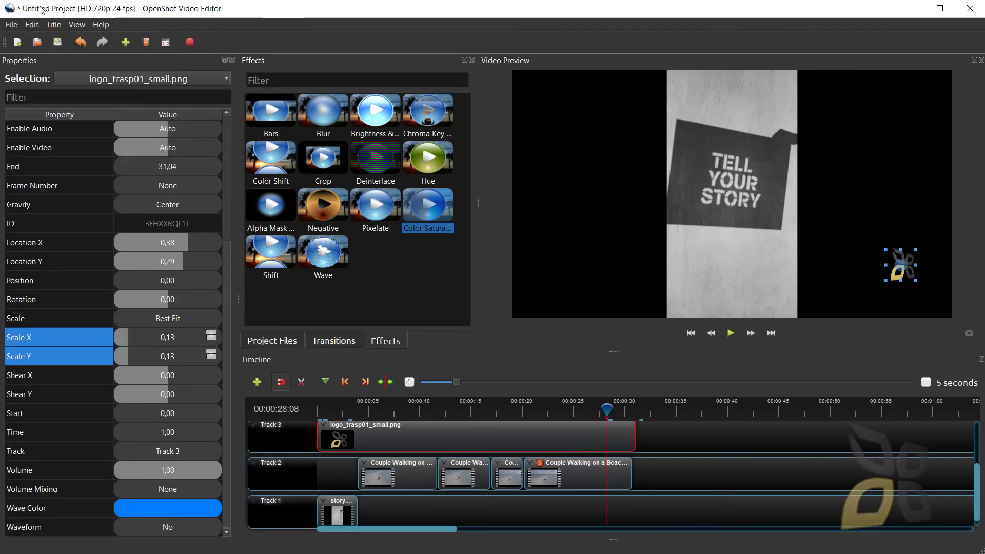